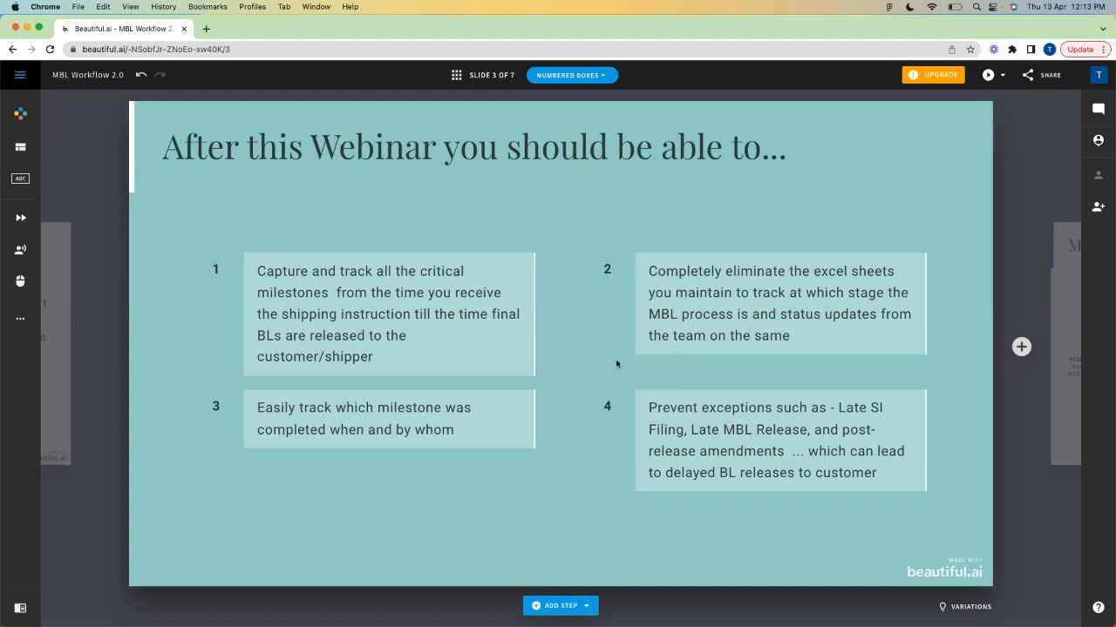
Advance the presentation to the MBL Milestones slide, and open job OFAHM/23-24/0022 in Shipmnts by searching for 0022.
click(1063, 424)
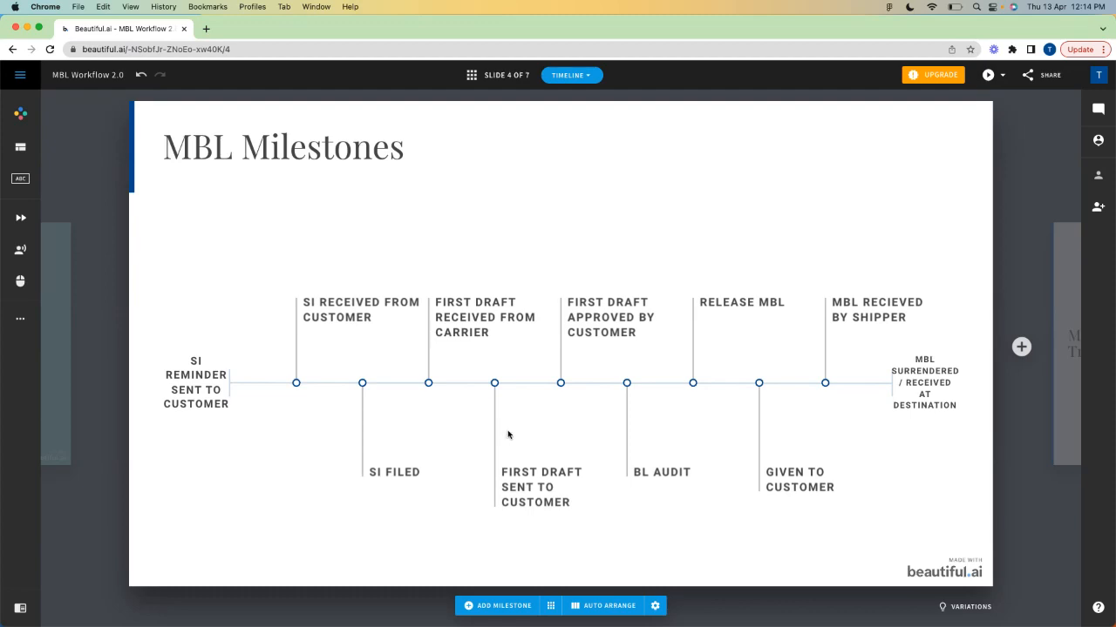
key(ctrl+Right)
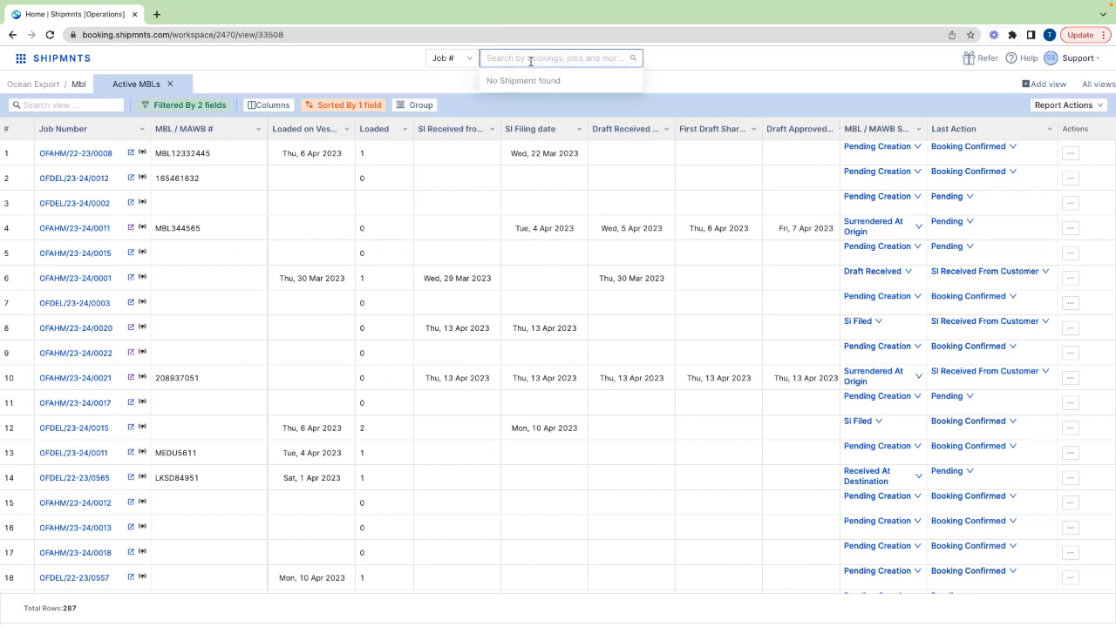
text(0022)
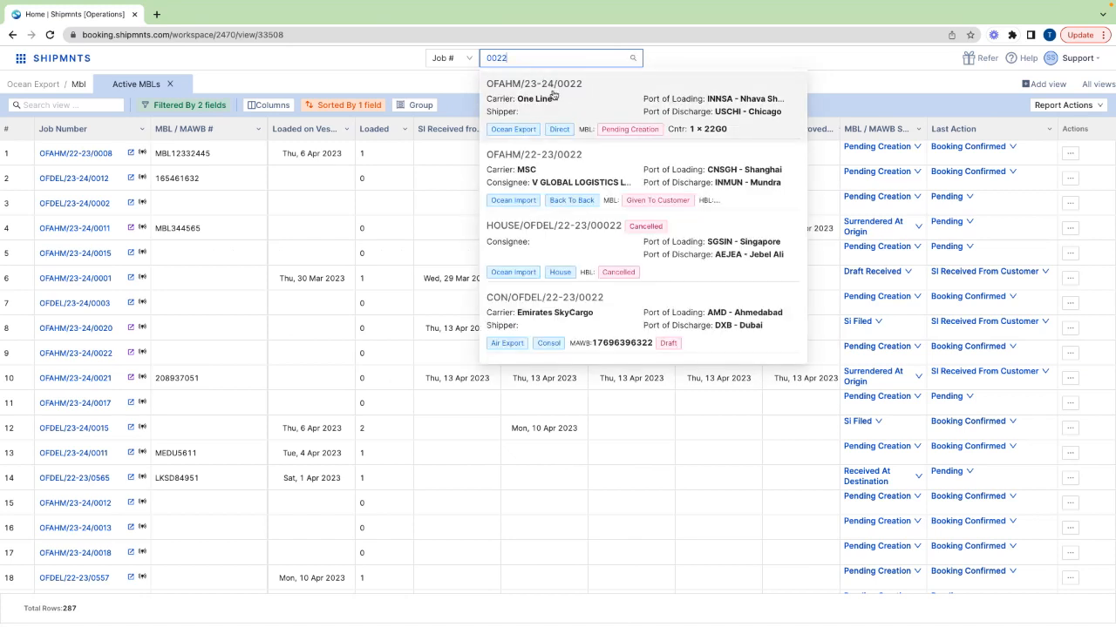
click(552, 95)
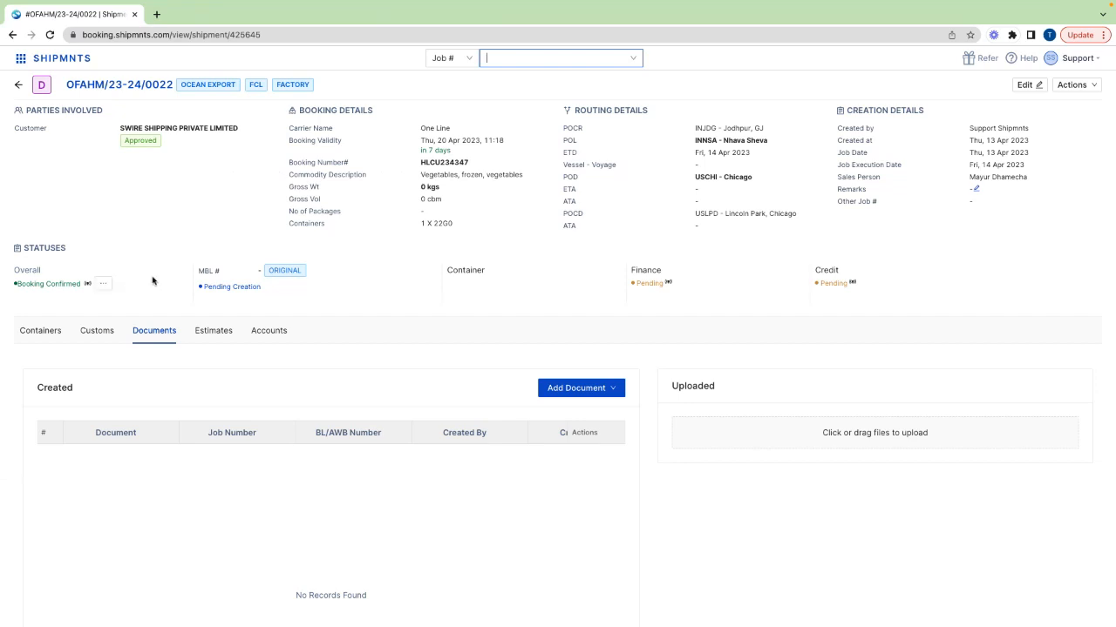
click(104, 285)
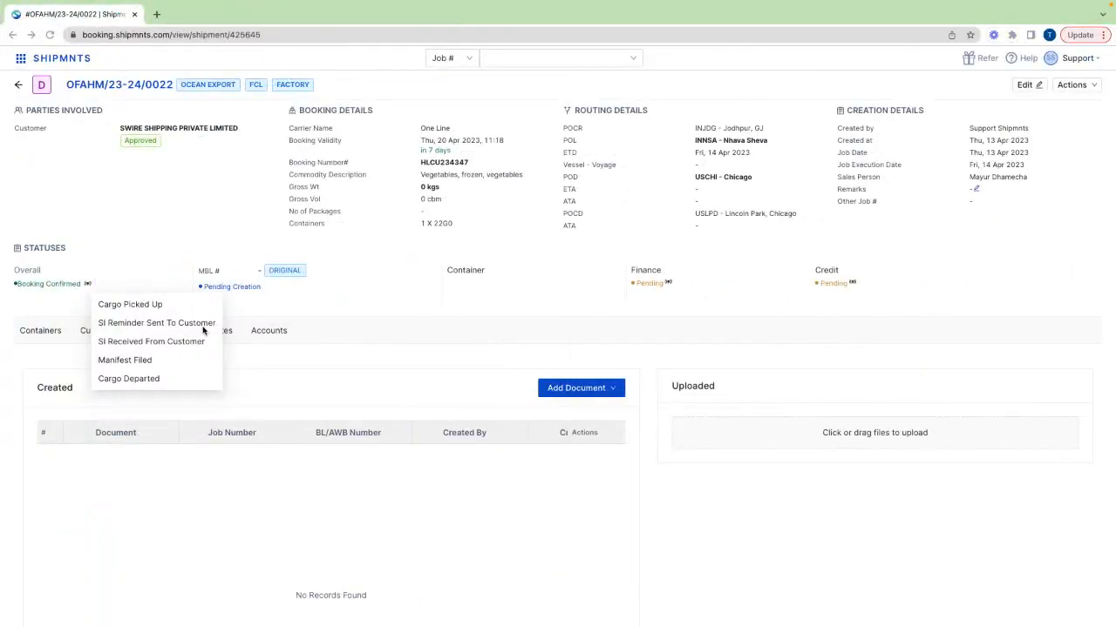
click(203, 324)
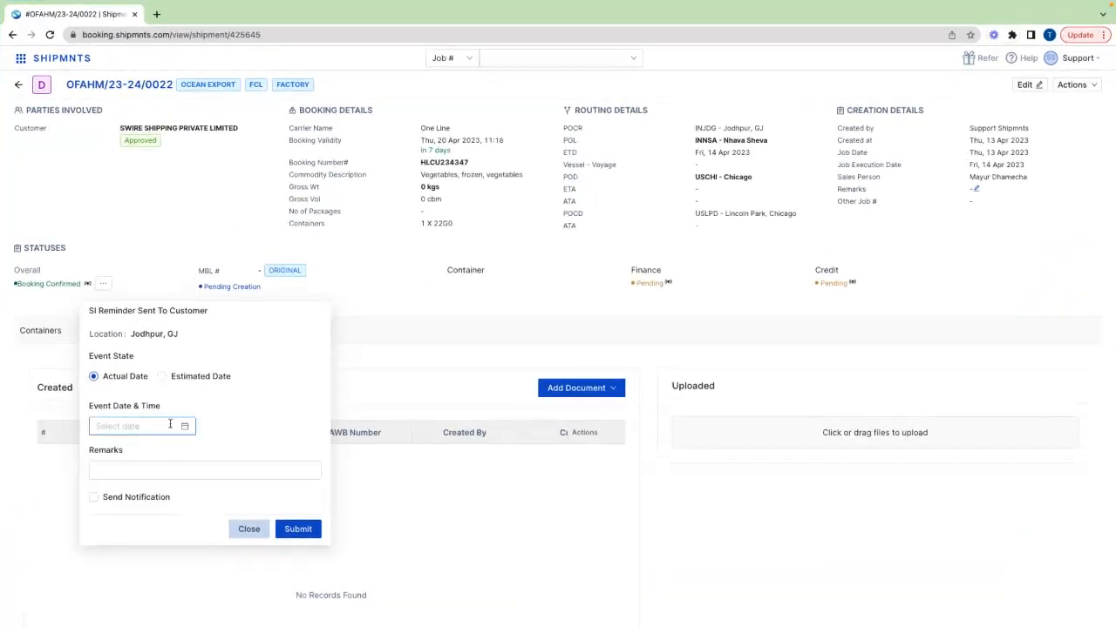
click(165, 427)
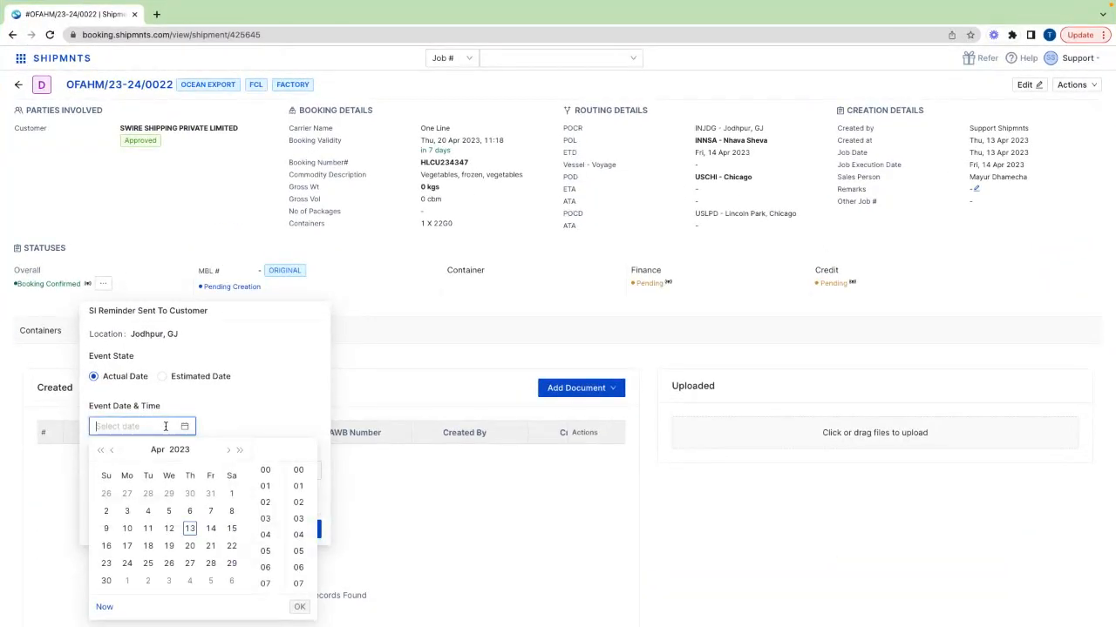
click(189, 528)
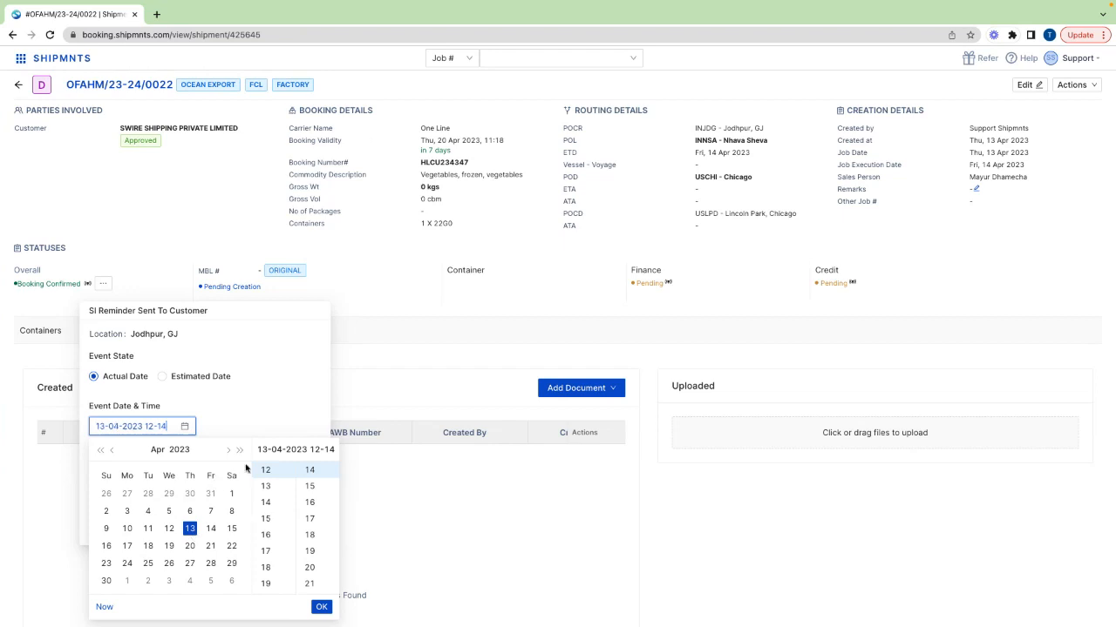
click(322, 607)
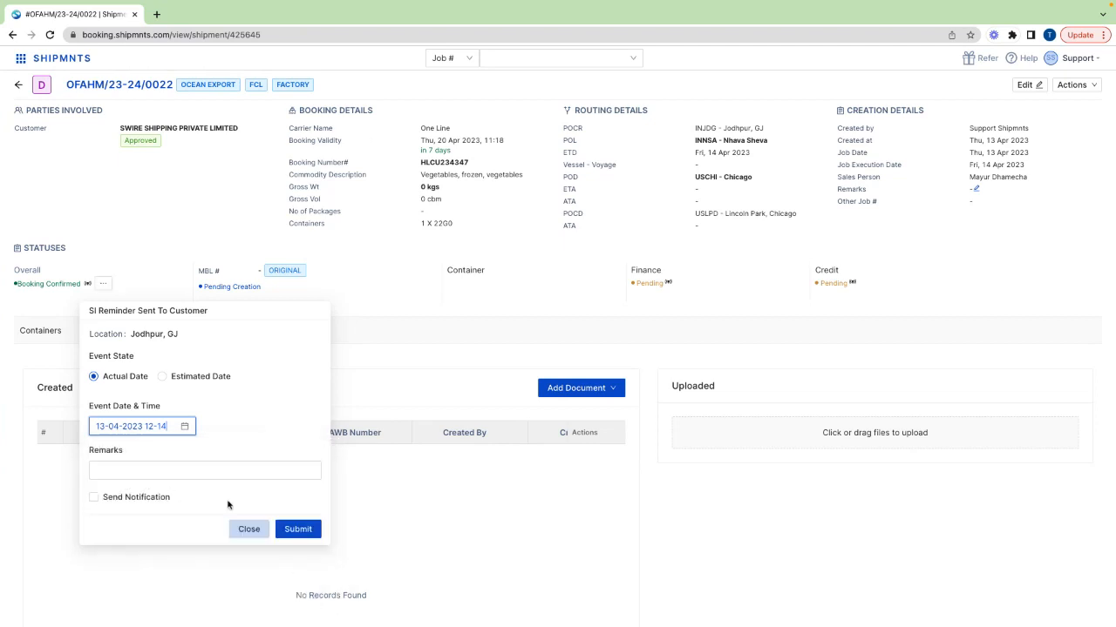
Add a "Recorded by" remark with the recorder's name, submit the event with Send Notification enabled, and close the email form without sending.
click(114, 470)
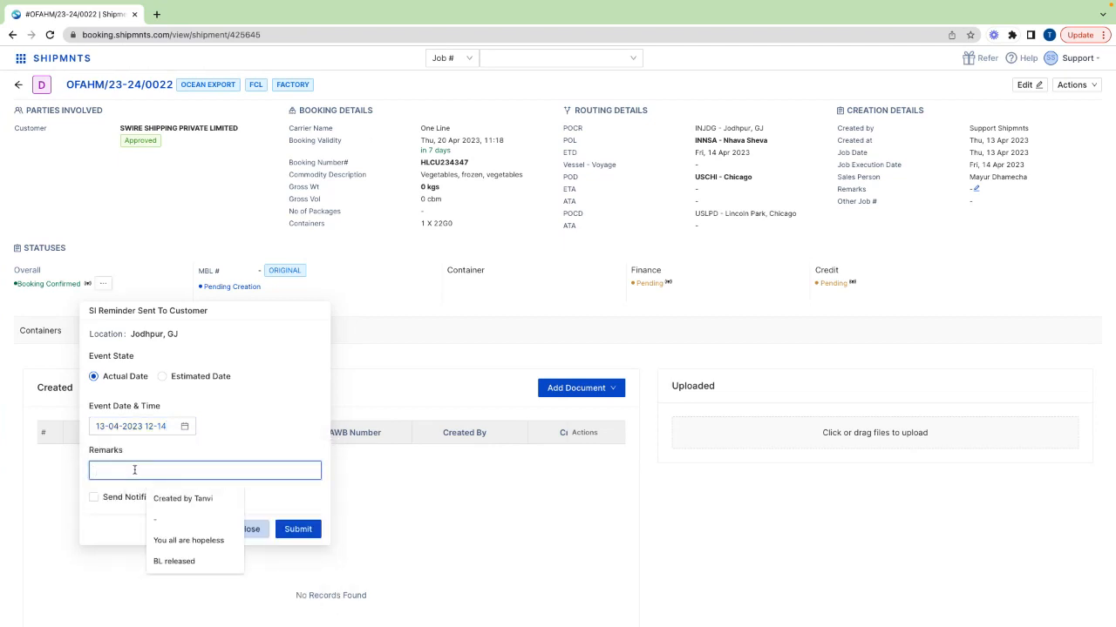
text(anvi)
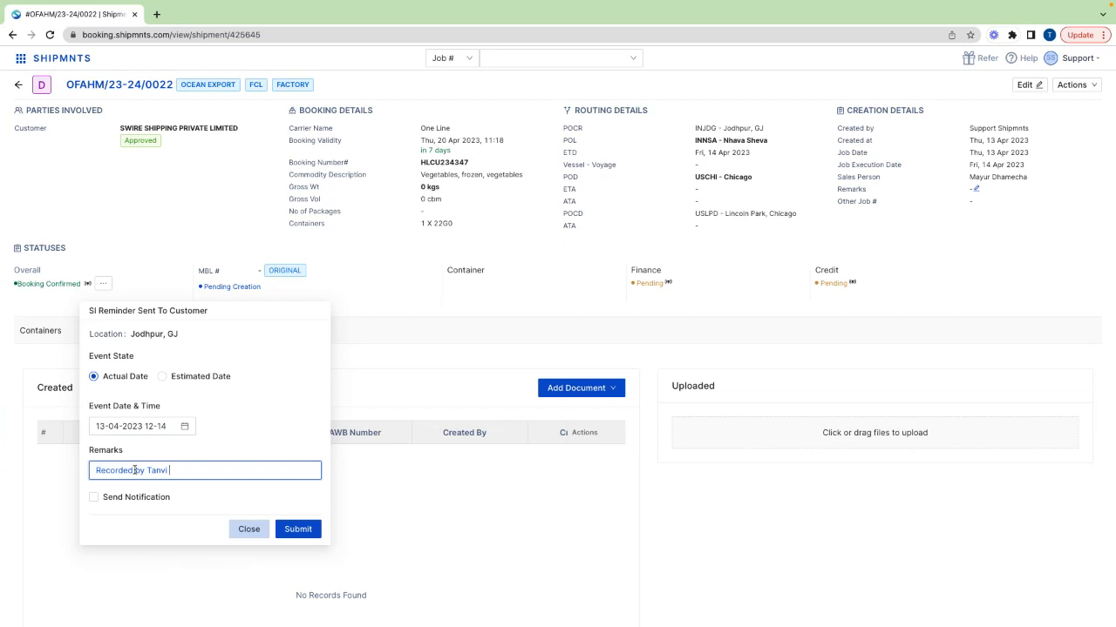
click(95, 498)
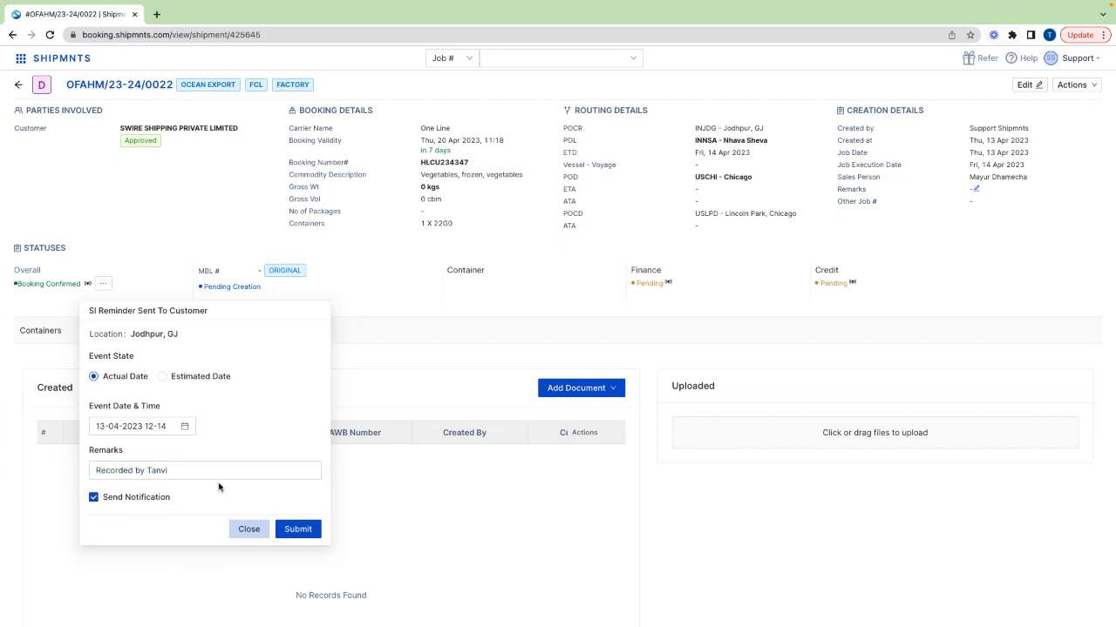
click(298, 529)
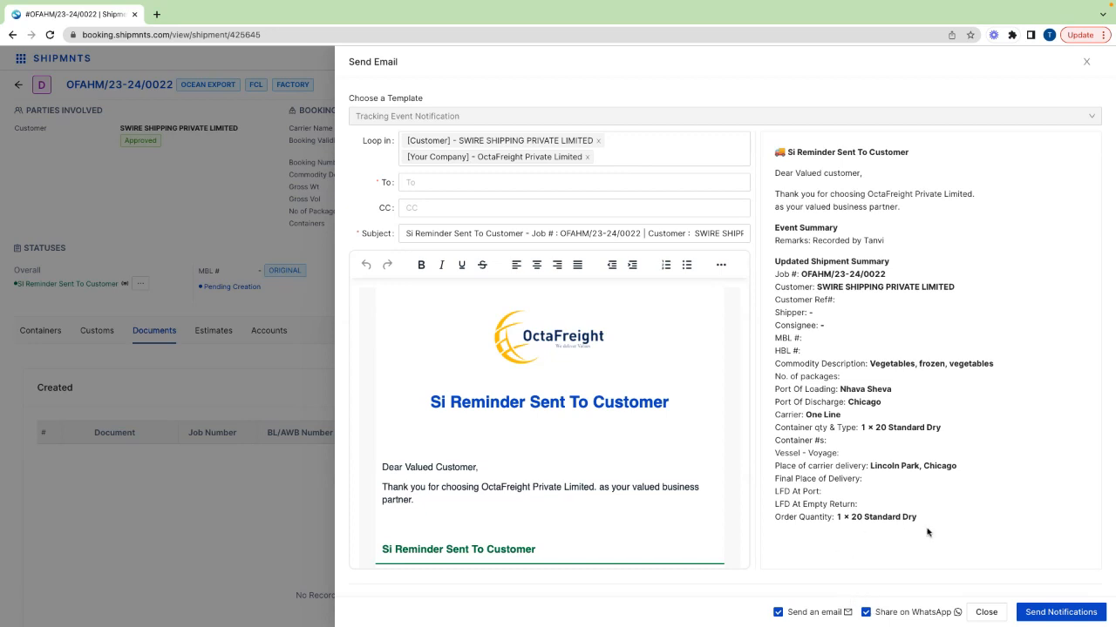
click(986, 612)
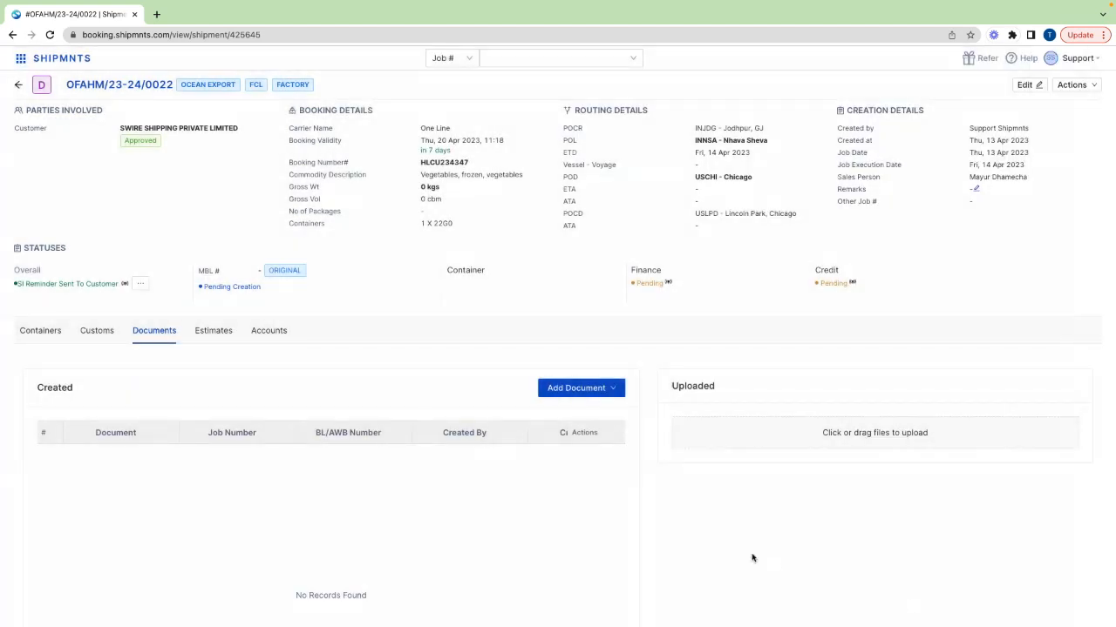
Check the shipment's remaining overall status events against the MBL Milestones timeline in the Beautiful.ai presentation.
click(142, 283)
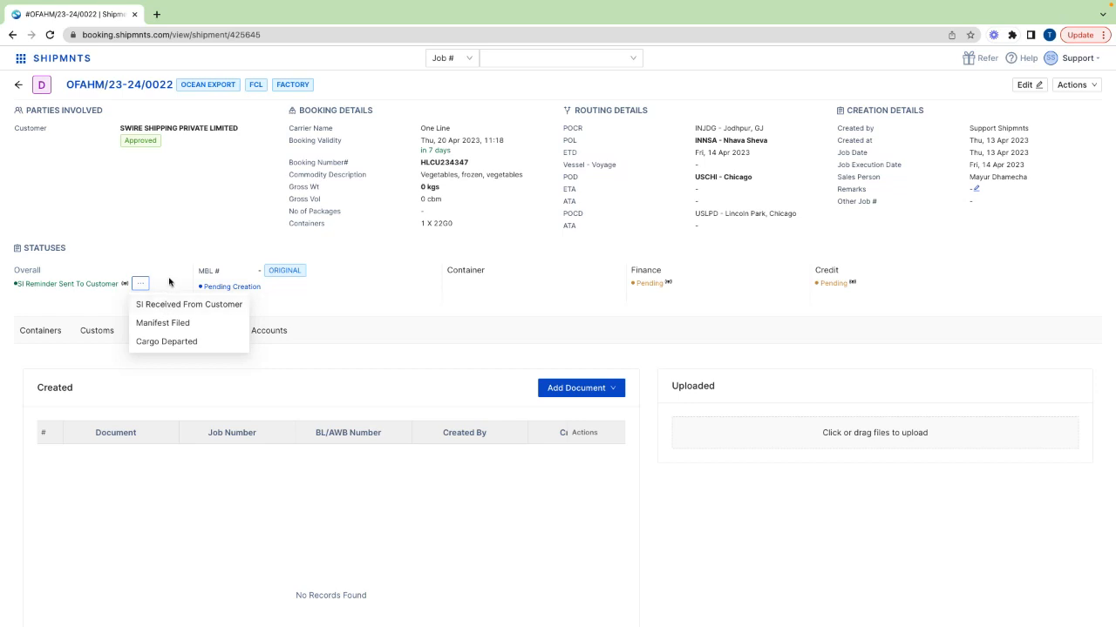
click(15, 309)
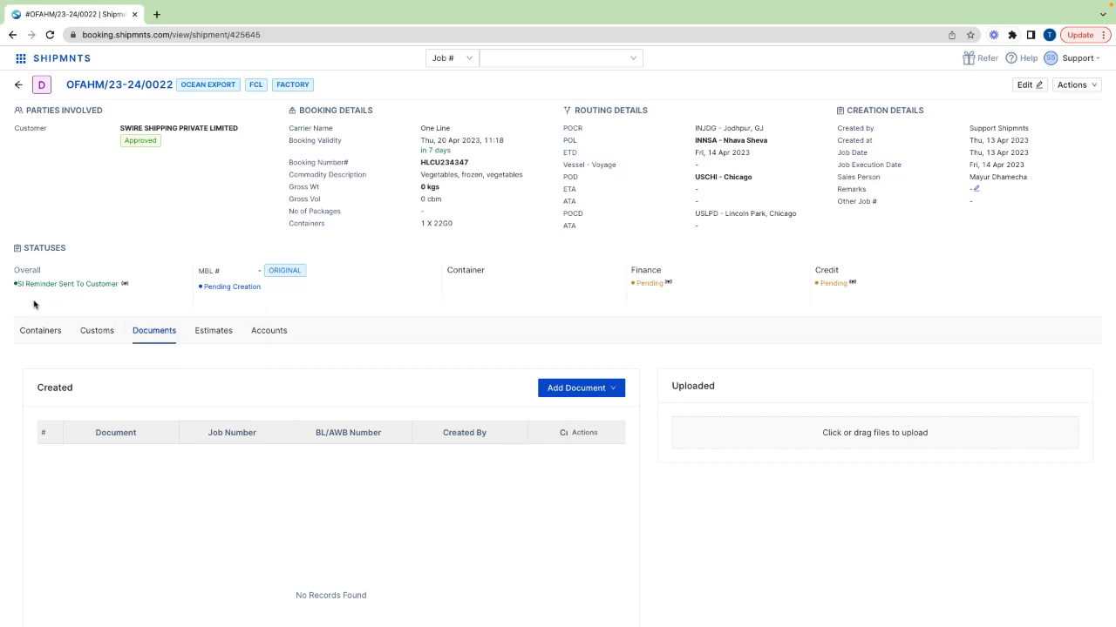
key(ctrl+Left)
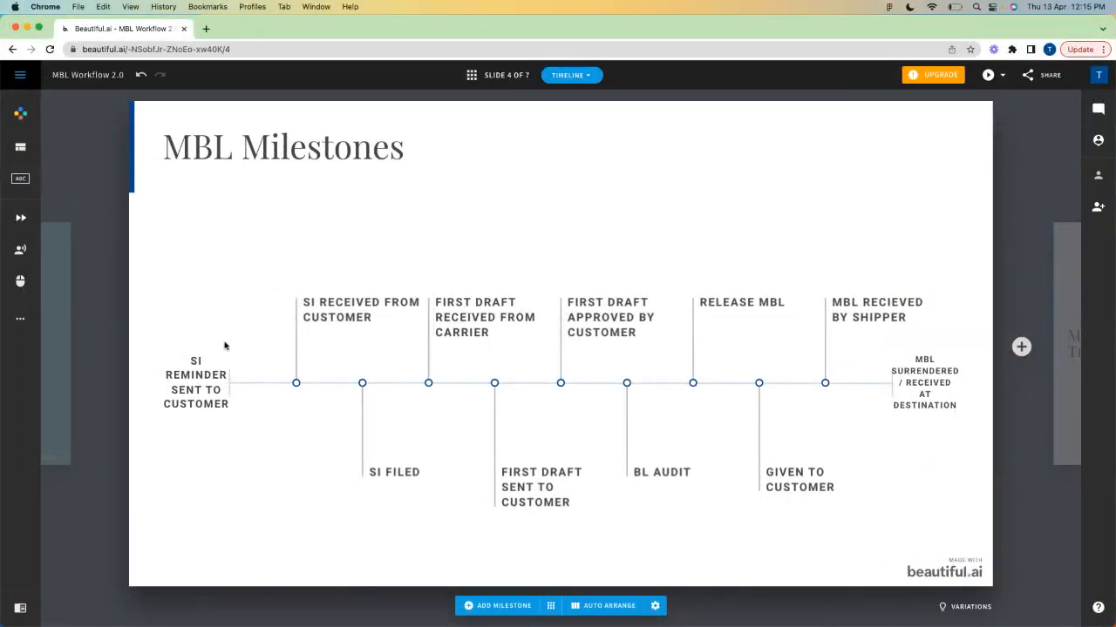
key(ctrl+Right)
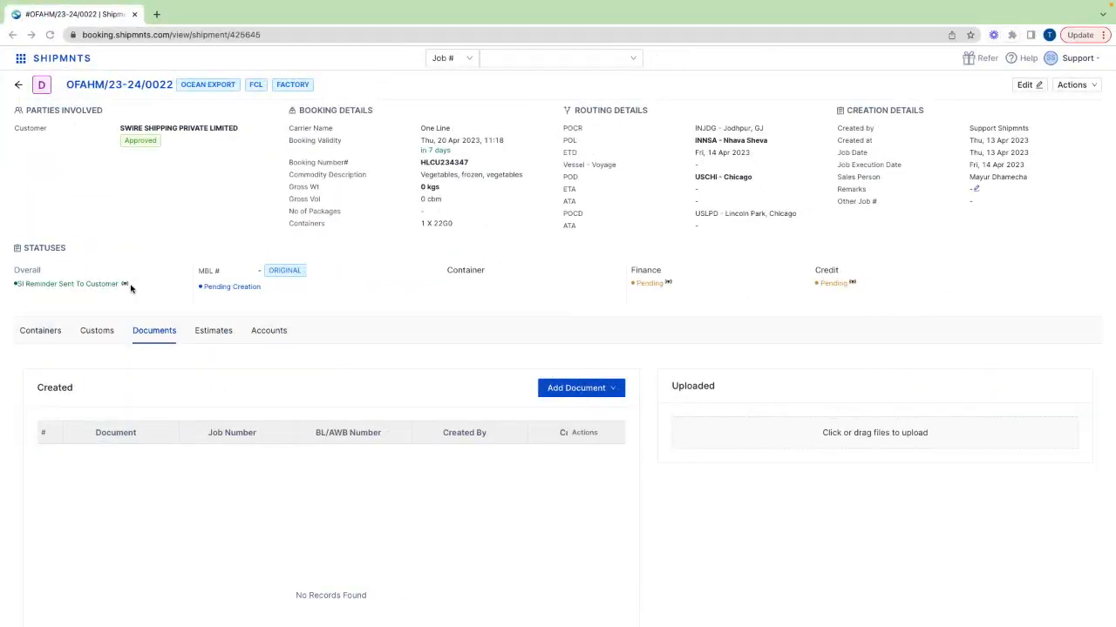
click(139, 285)
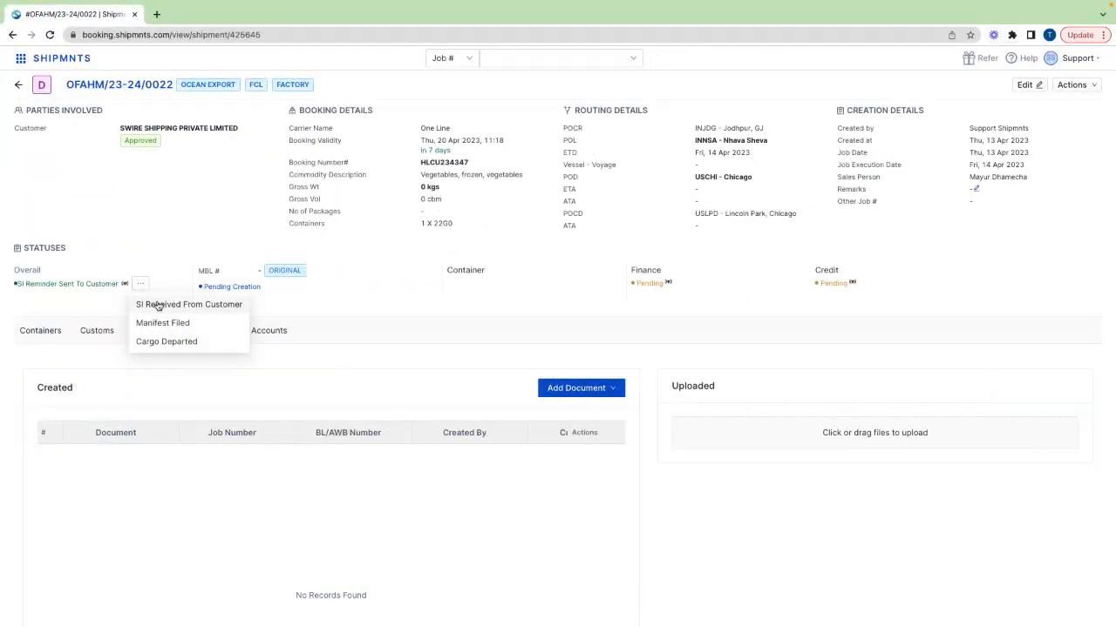
click(159, 305)
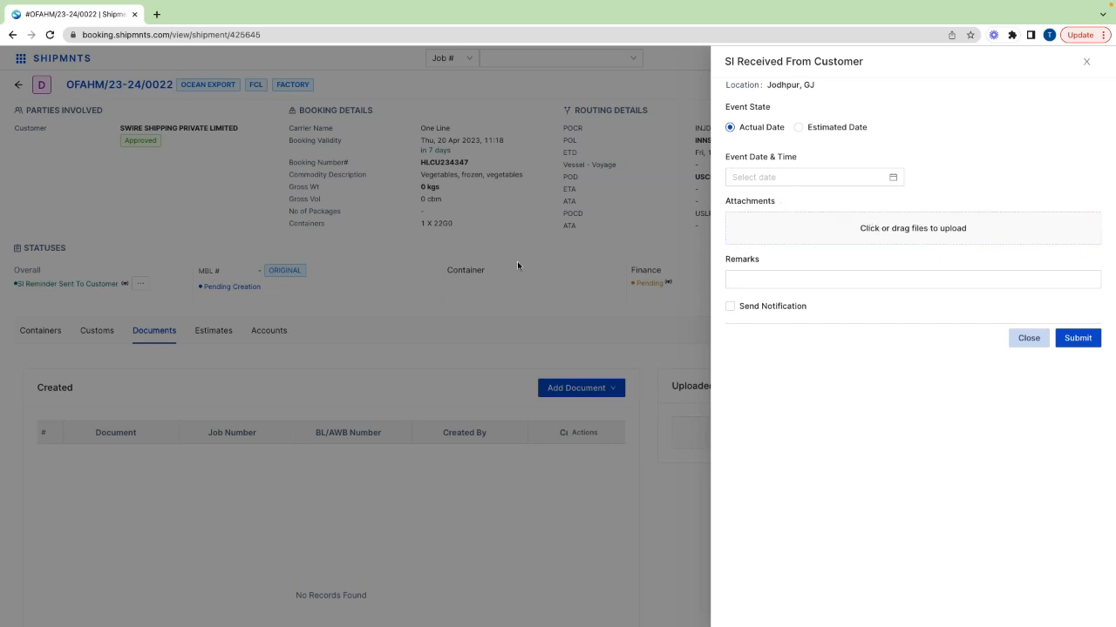
click(791, 176)
click(825, 278)
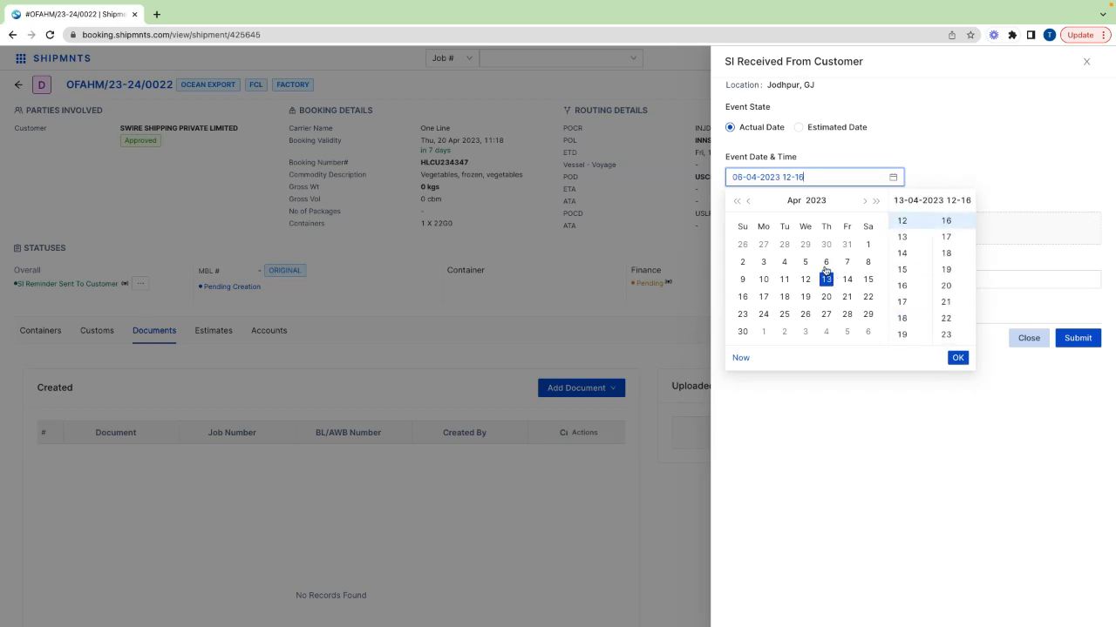
click(958, 358)
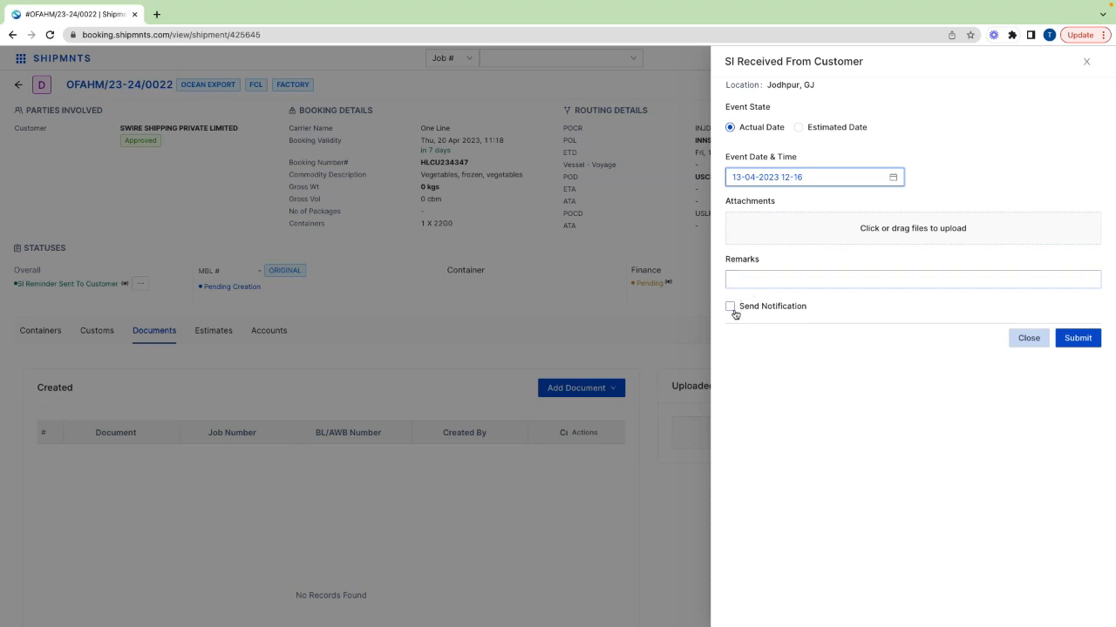
click(731, 307)
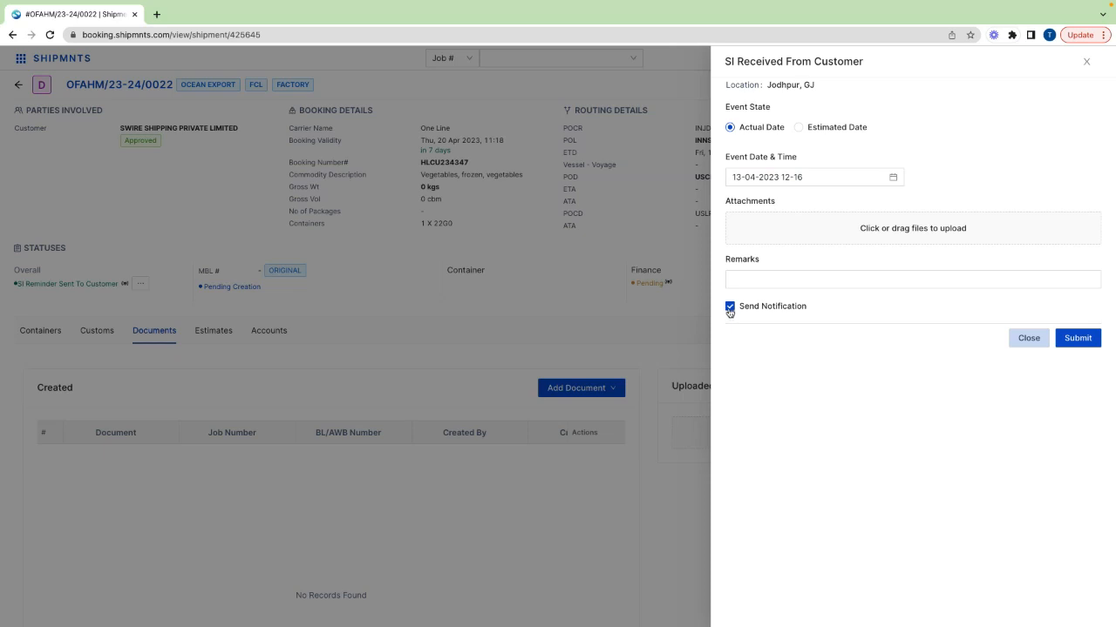
click(730, 310)
click(928, 278)
click(1074, 339)
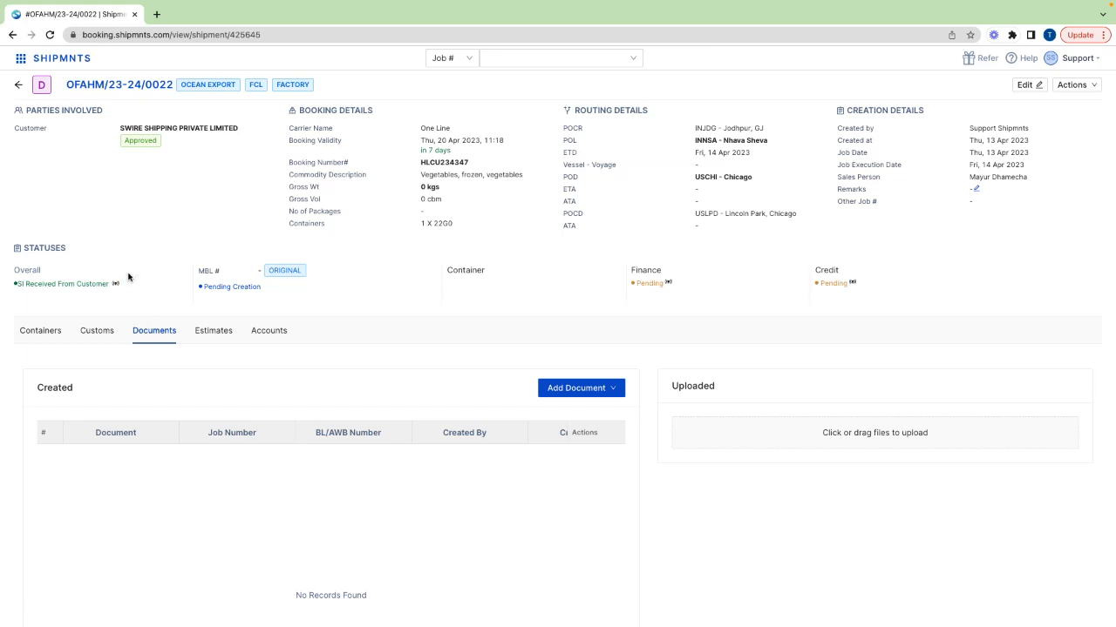
Review the MBL Milestones slide in Beautiful.ai, and the shipment's activity and overall status options in Shipmnts.
key(ctrl+Left)
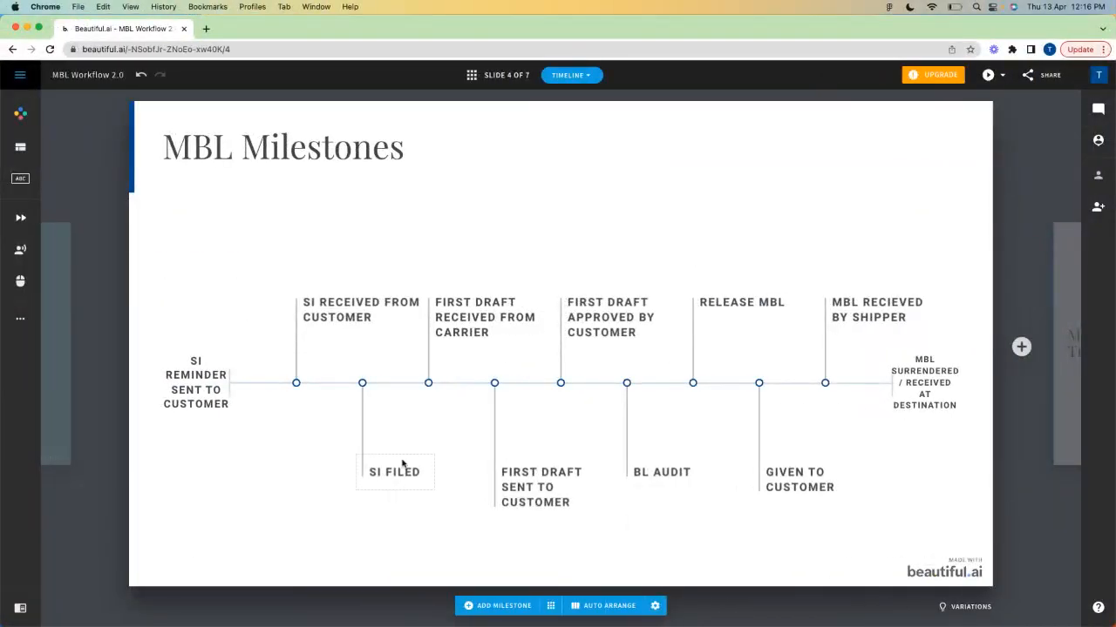
key(ctrl+Right)
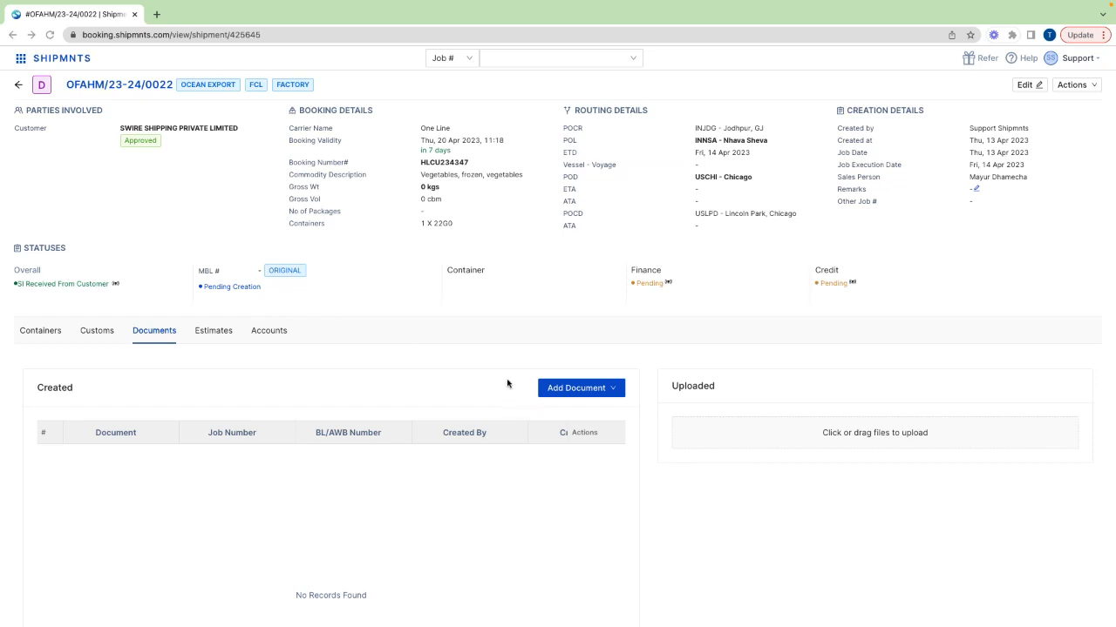
click(605, 392)
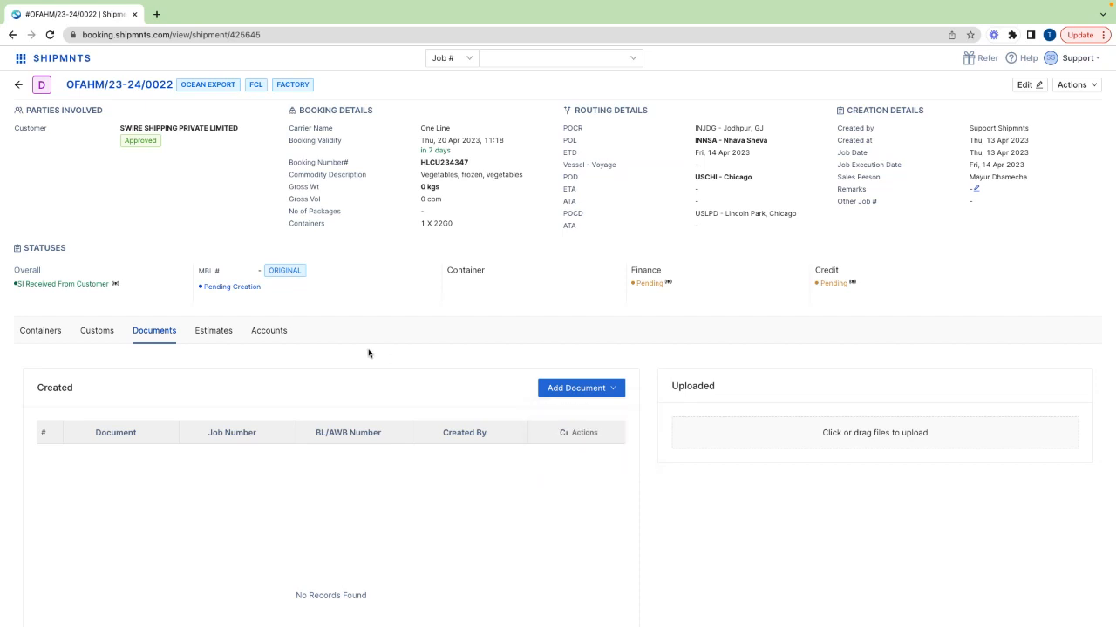
click(115, 284)
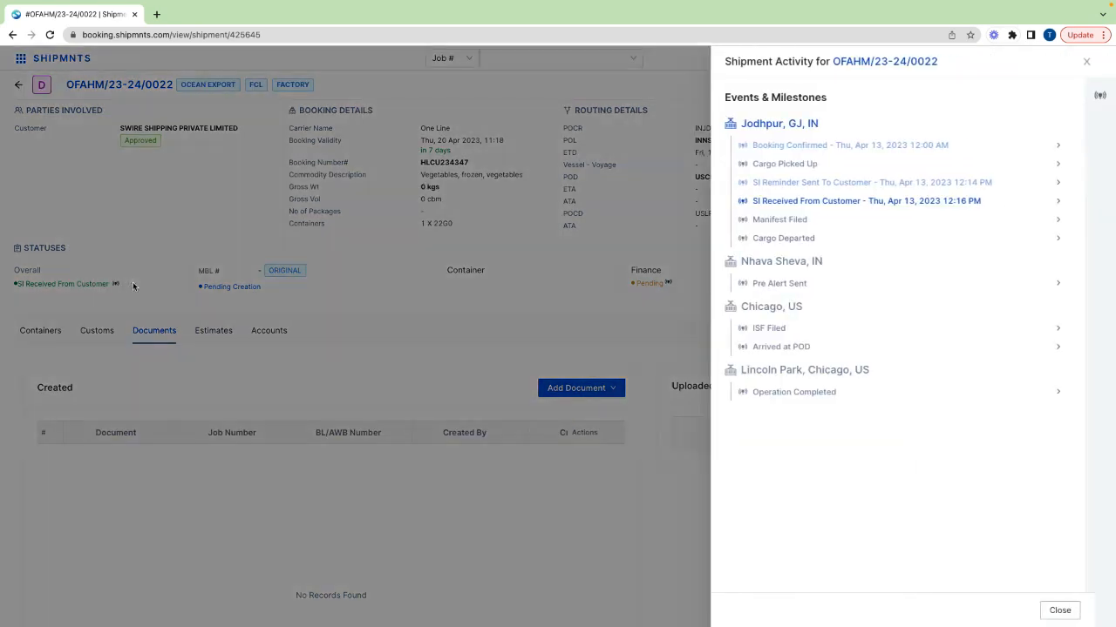
click(132, 284)
click(131, 285)
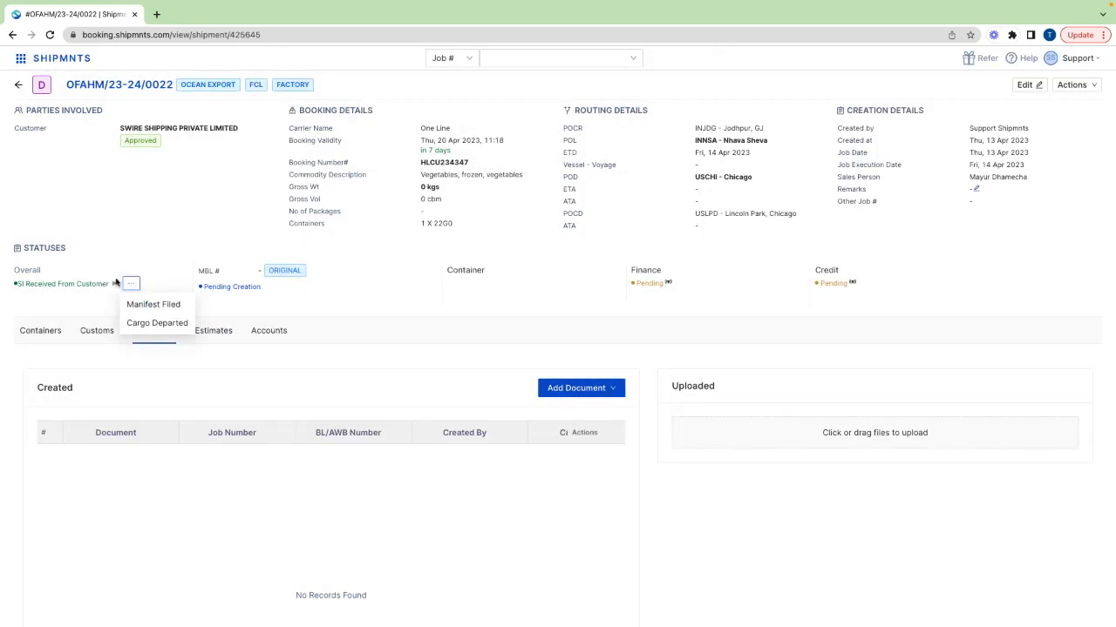
click(116, 285)
click(223, 288)
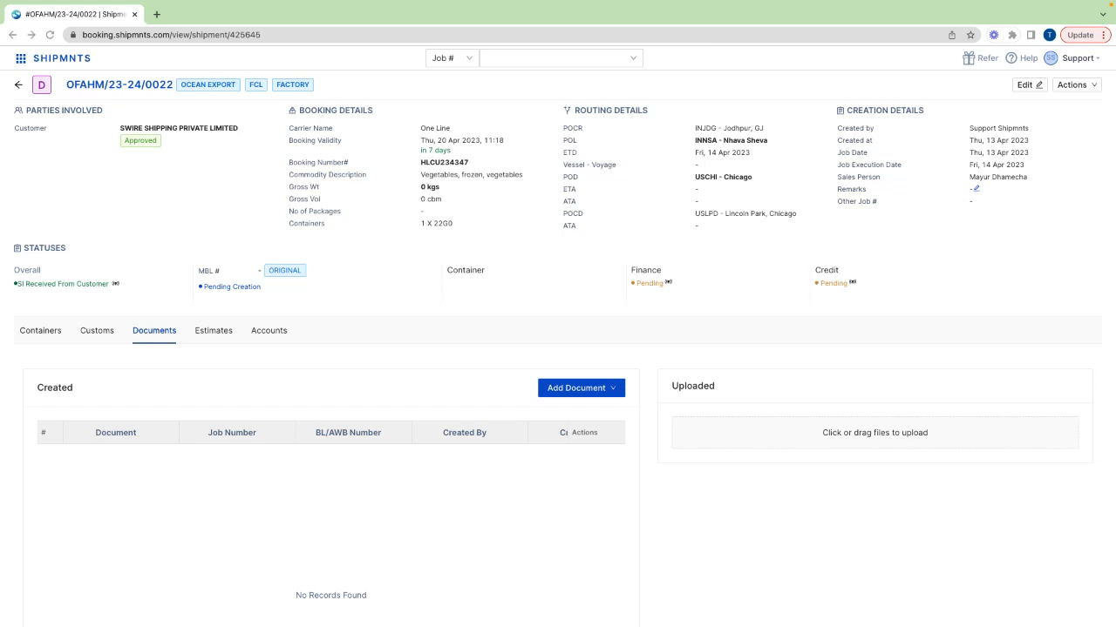
Create an MBL / SI document for the shipment after viewing the milestones slide, and return to the shipment page.
key(ctrl+Left)
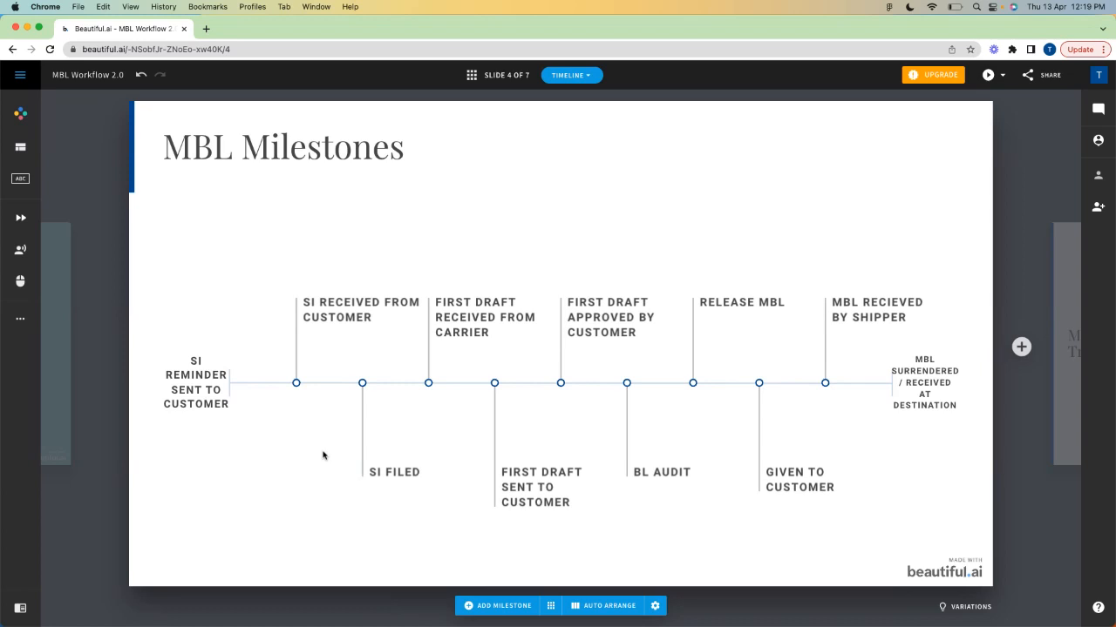
key(ctrl+Right)
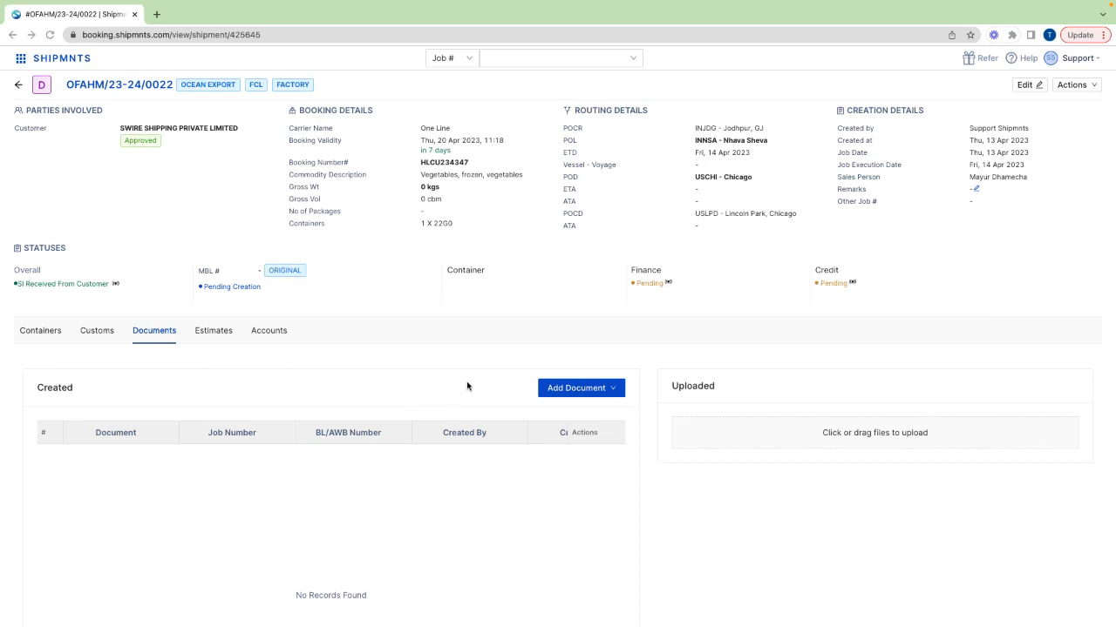
click(614, 392)
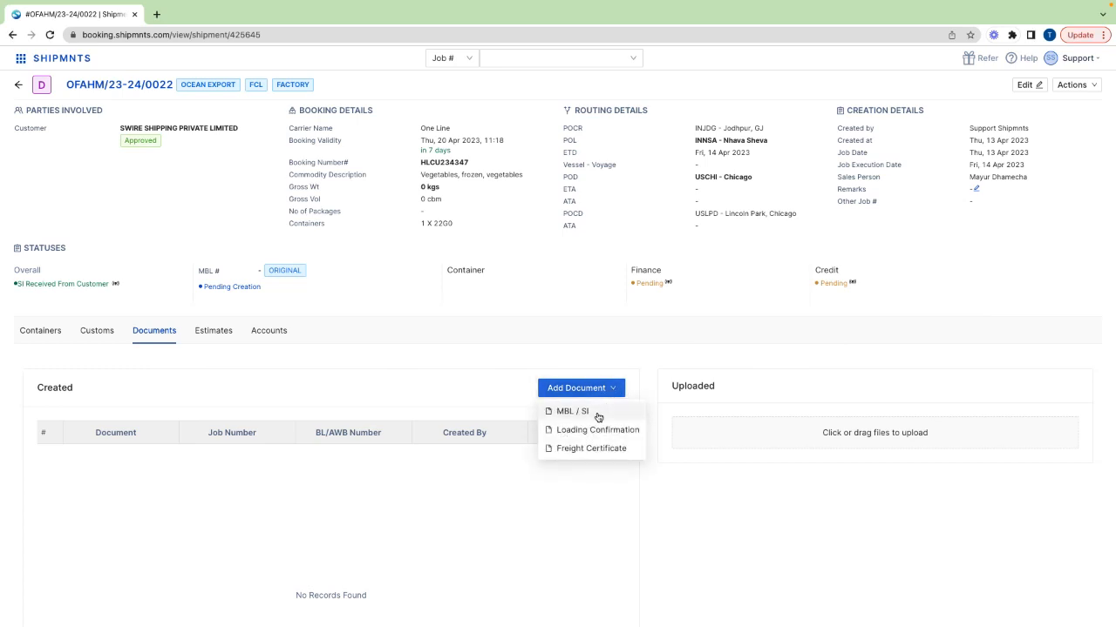
click(598, 415)
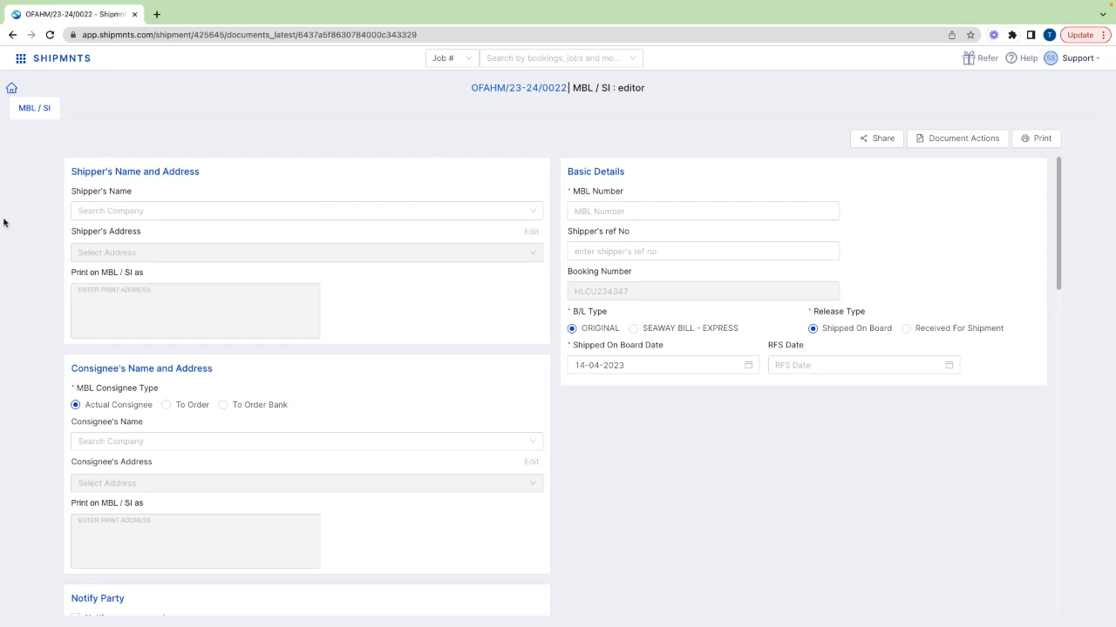
click(496, 91)
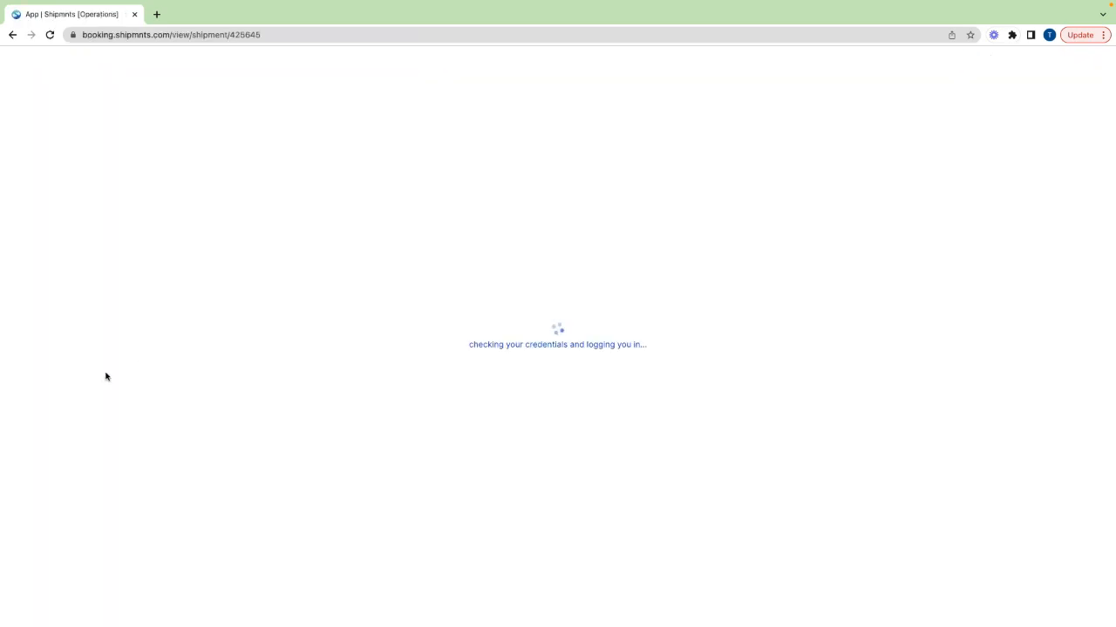
Record the SI Filed milestone for the shipment's MBL with SI filed date 13-04-2023.
click(156, 339)
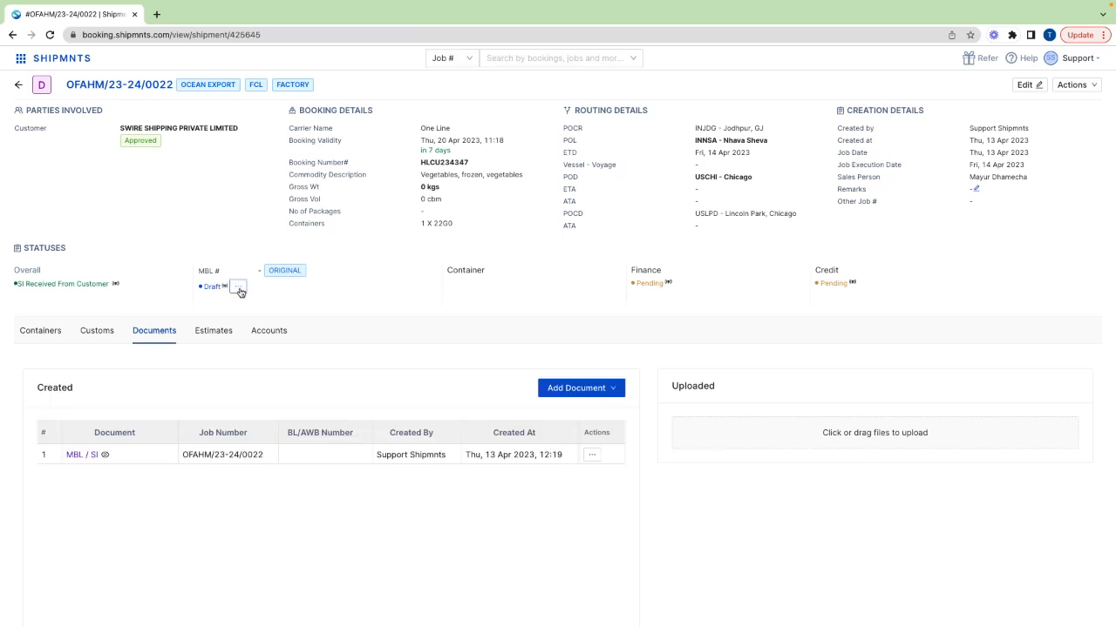
click(238, 288)
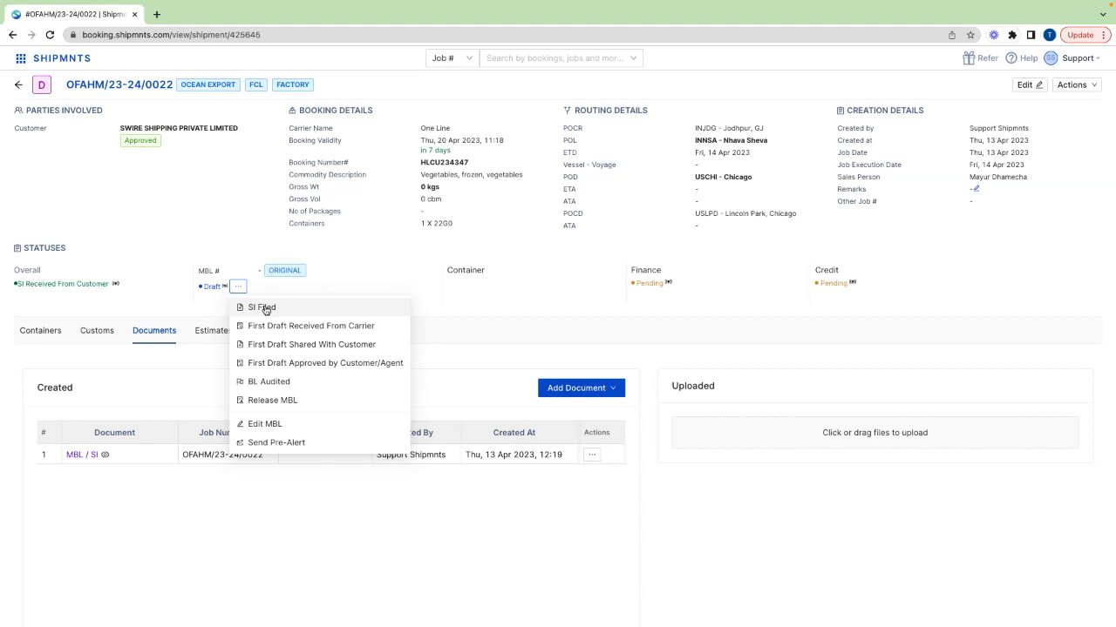
click(263, 309)
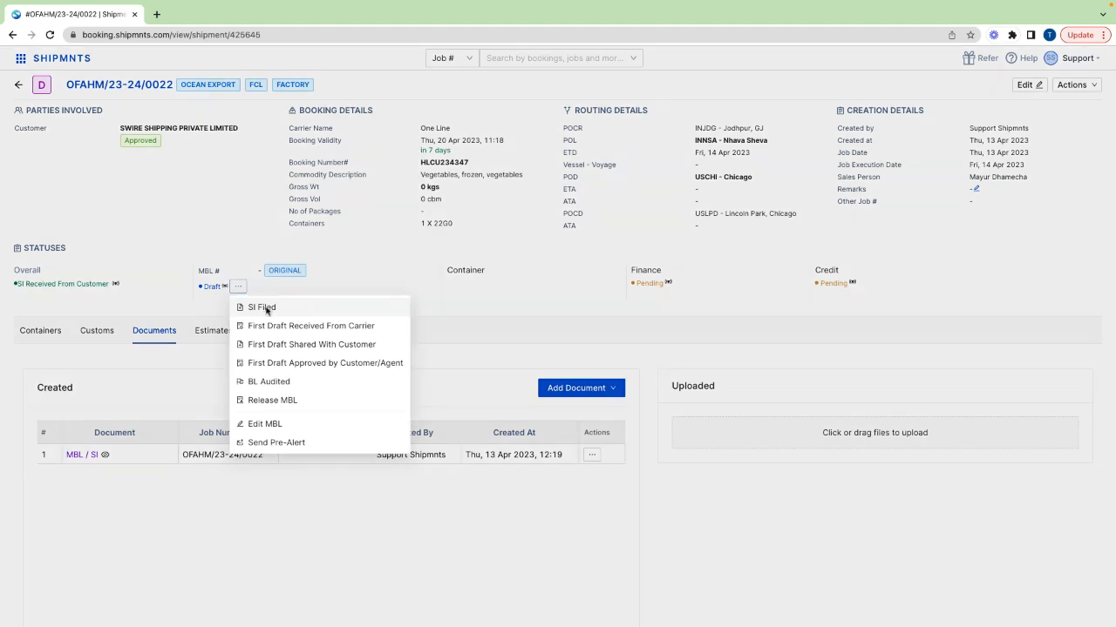
click(526, 190)
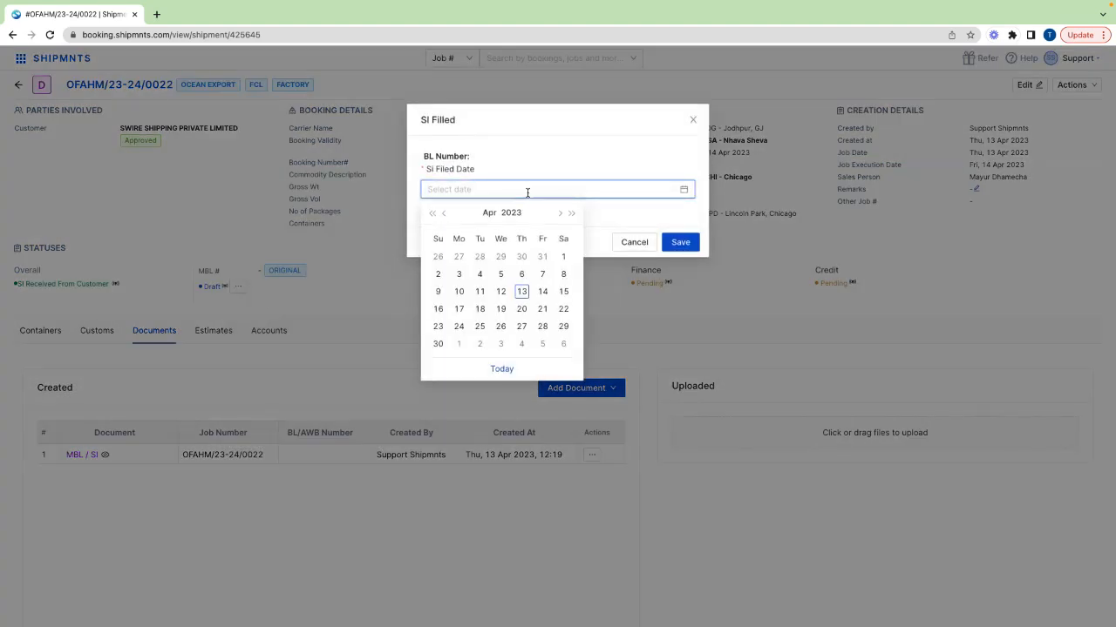
click(521, 291)
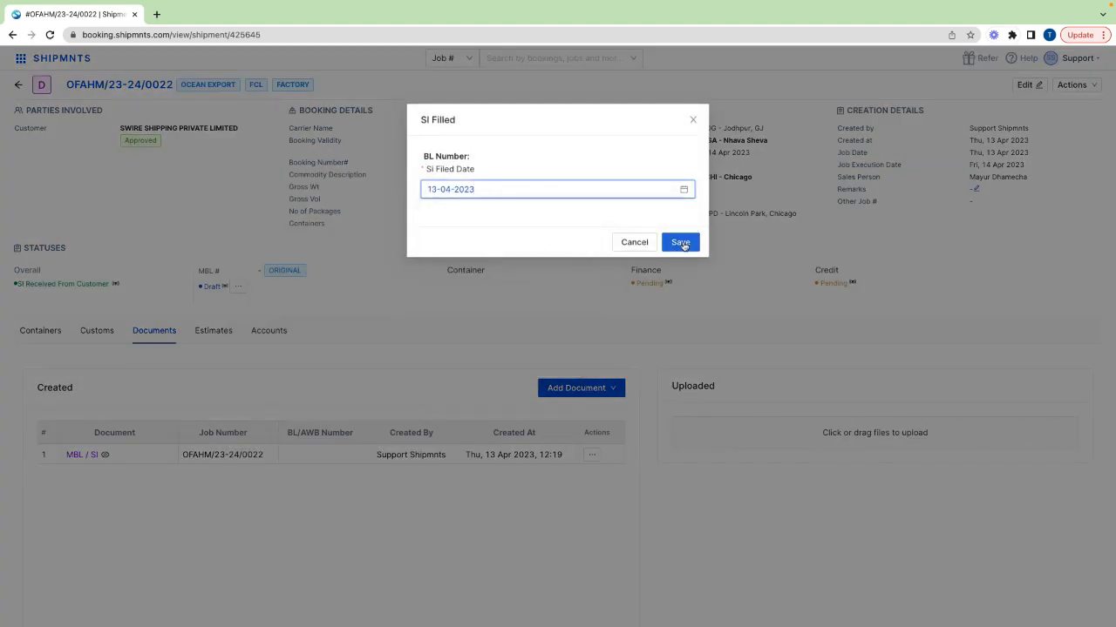
click(684, 243)
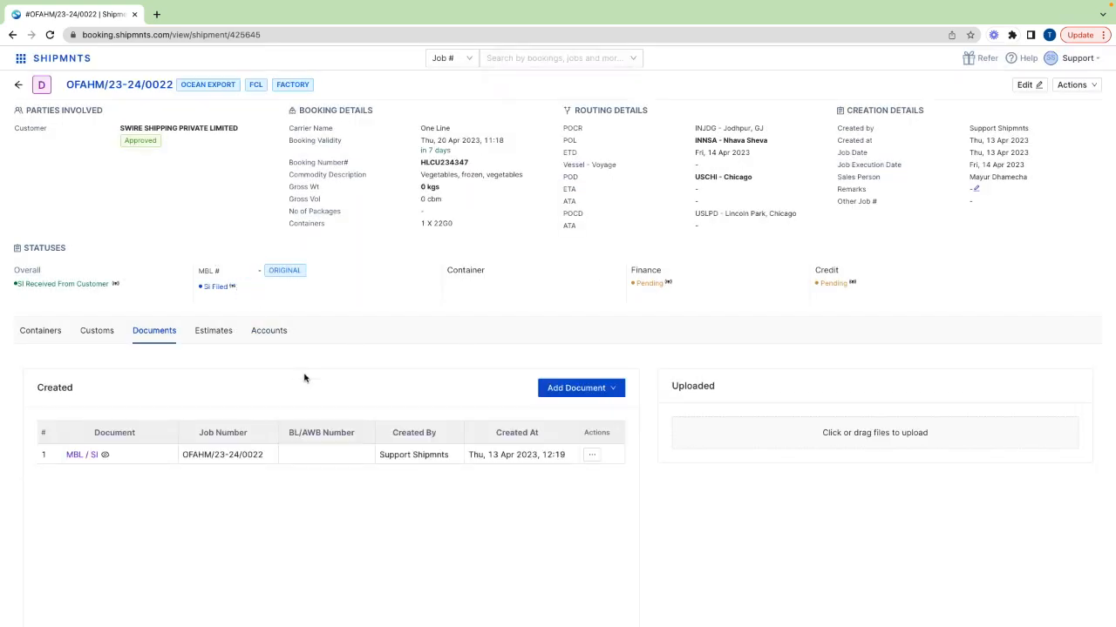
Review the MBL Milestones slide in Beautiful.ai and the MBL timeline in Shipmnts, and record First Draft Received From Carrier with date 13-04-2023.
key(ctrl+Left)
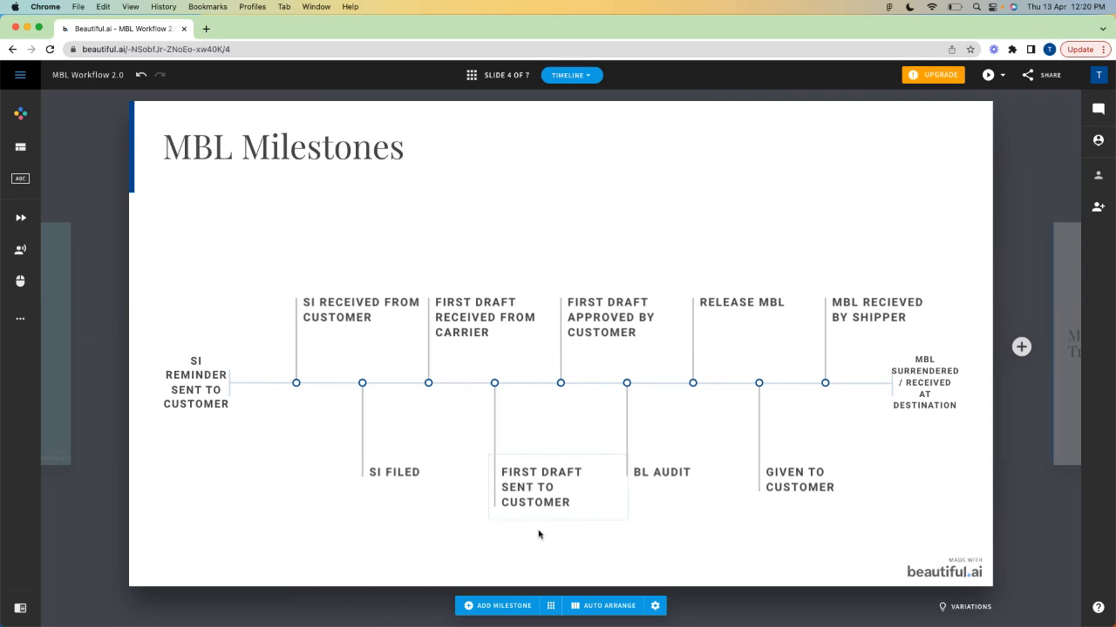
key(ctrl+Right)
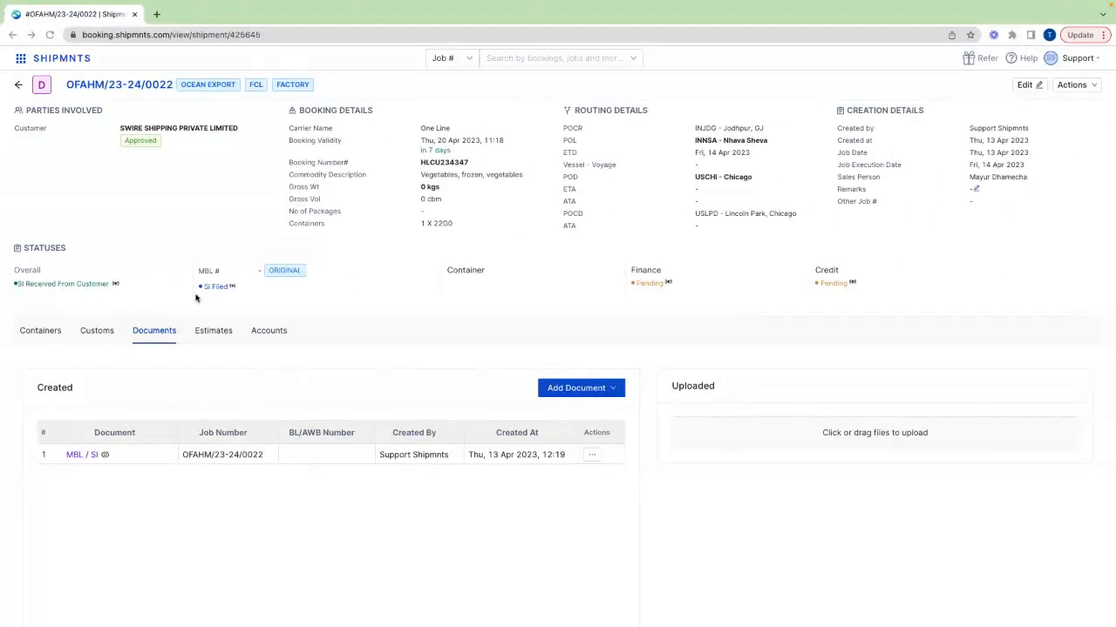
click(232, 287)
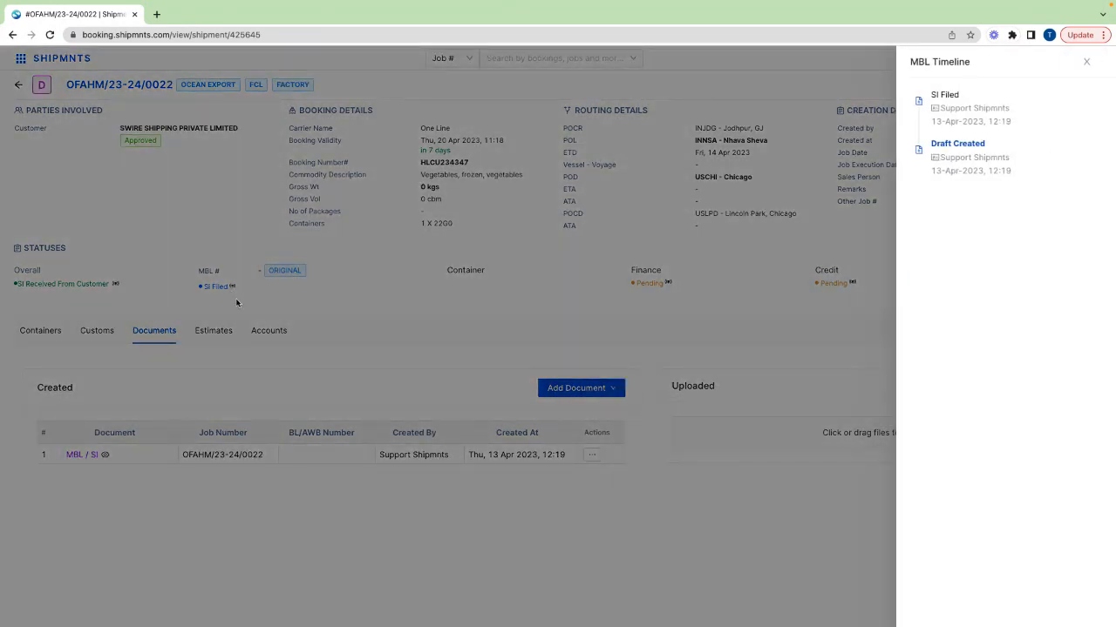
click(236, 301)
click(245, 286)
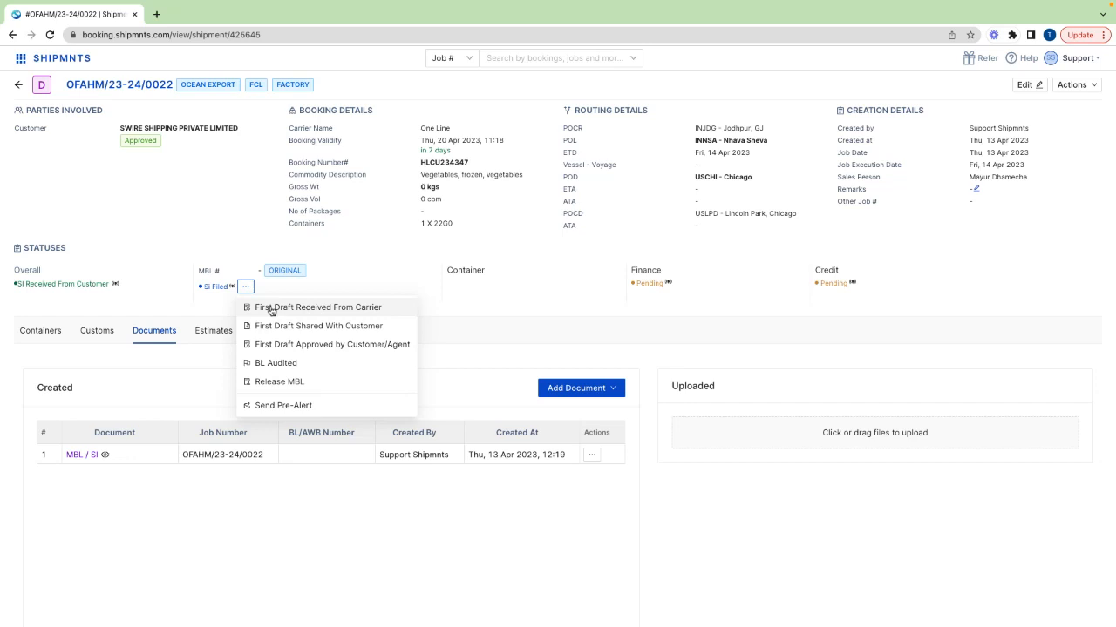
click(270, 309)
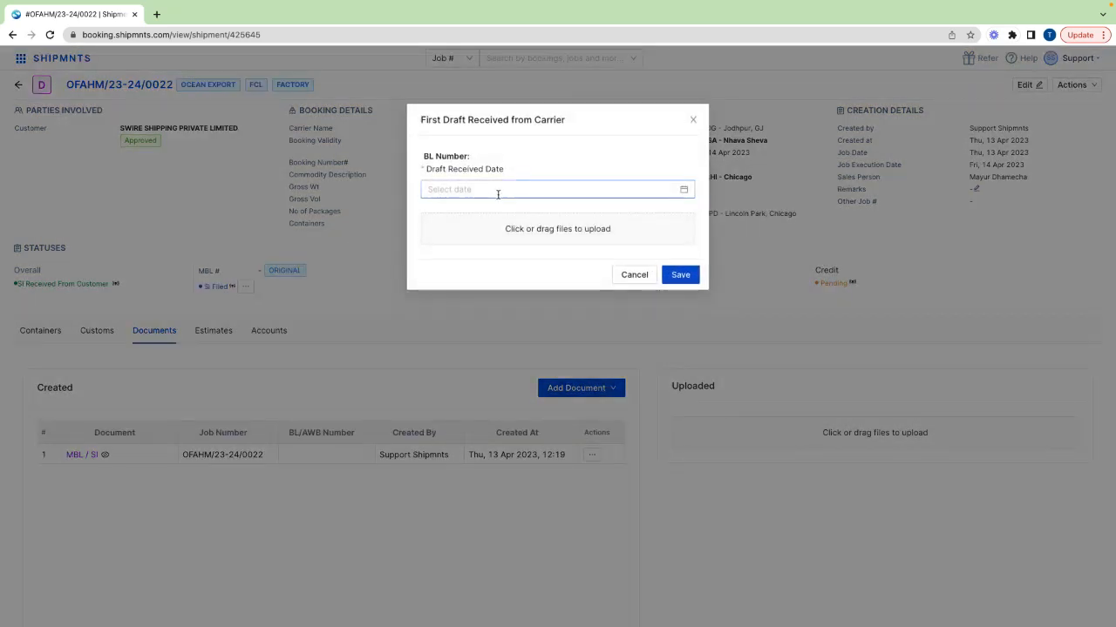
click(497, 191)
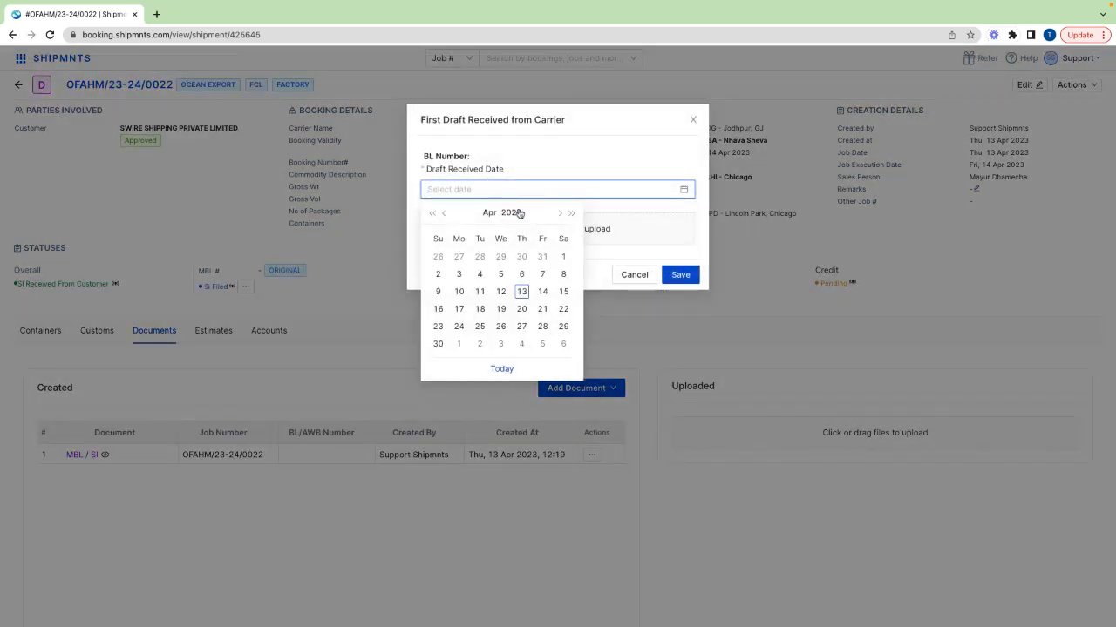
click(521, 291)
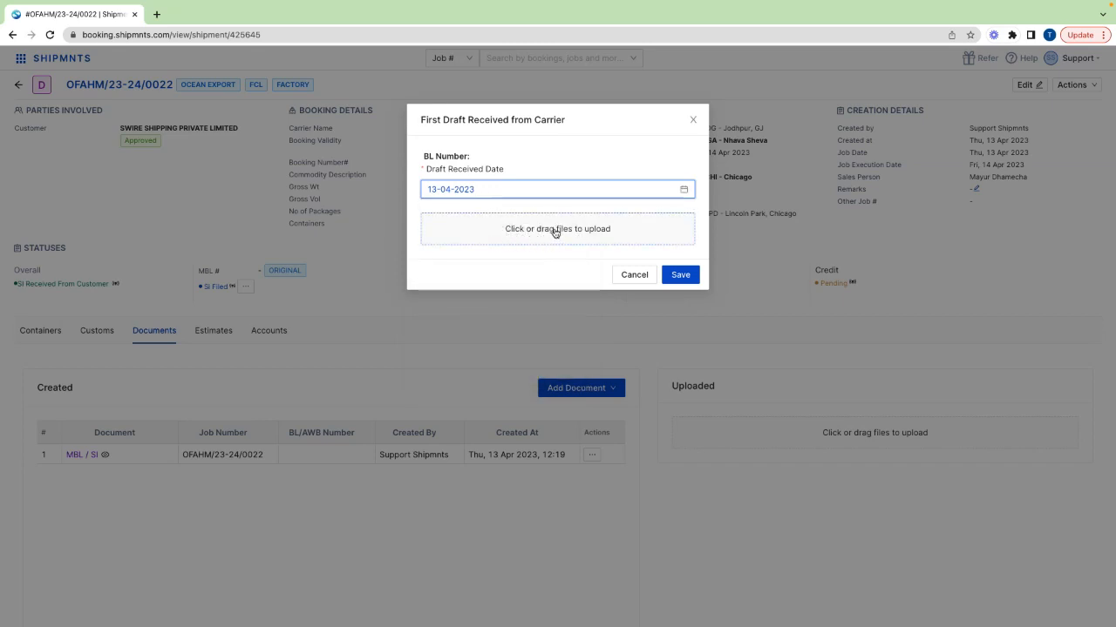
click(680, 276)
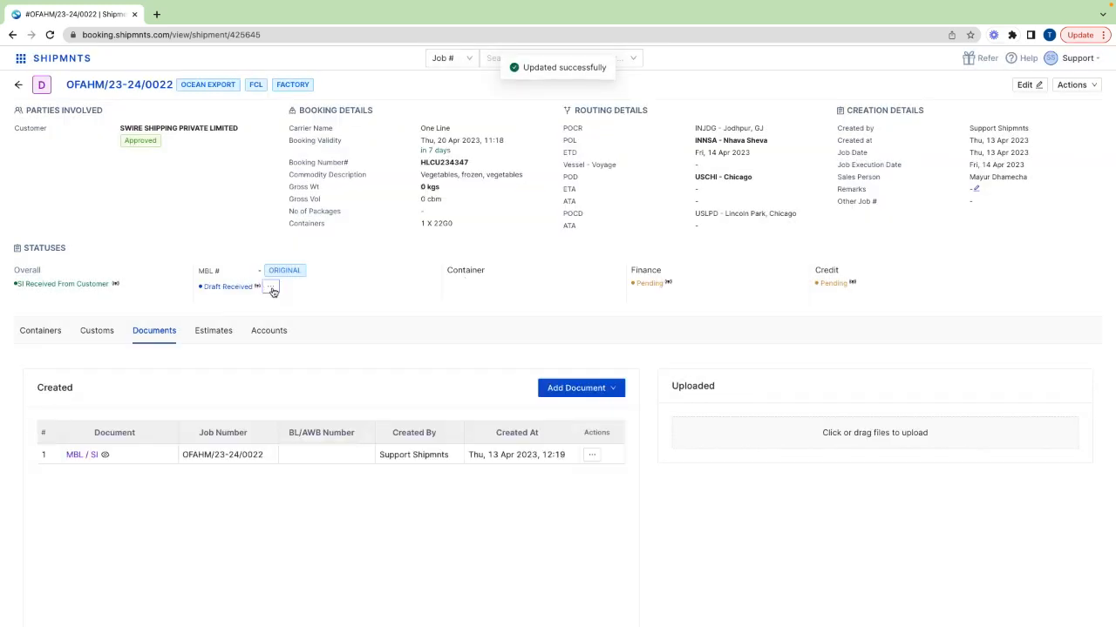
Record the MBL's First Draft Shared With Customer milestone with first draft shared date 13-04-2023.
click(269, 288)
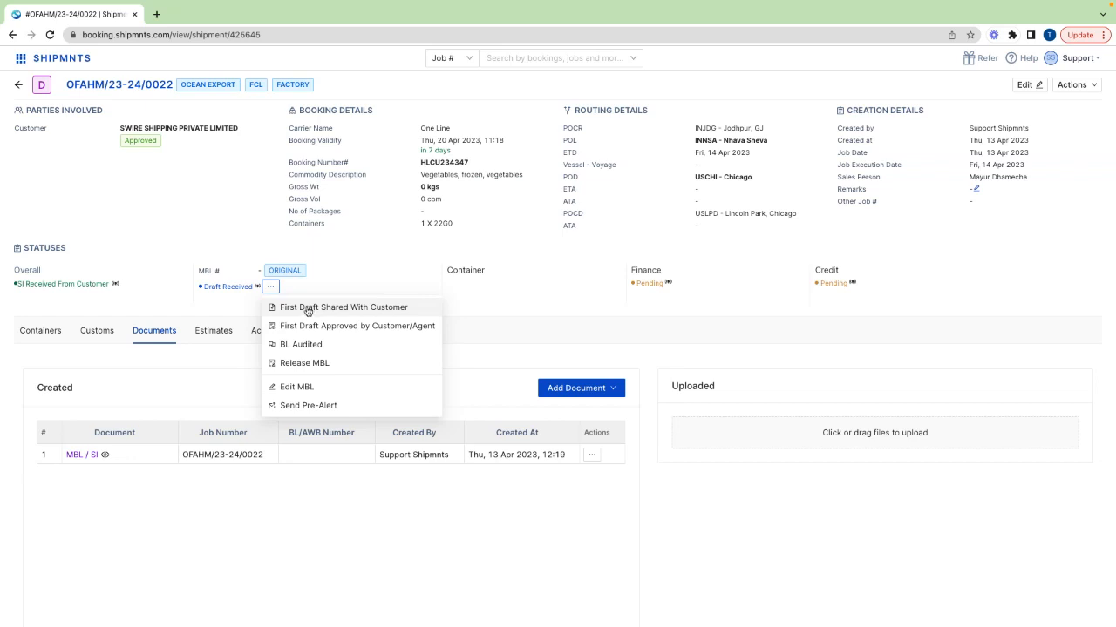
click(306, 309)
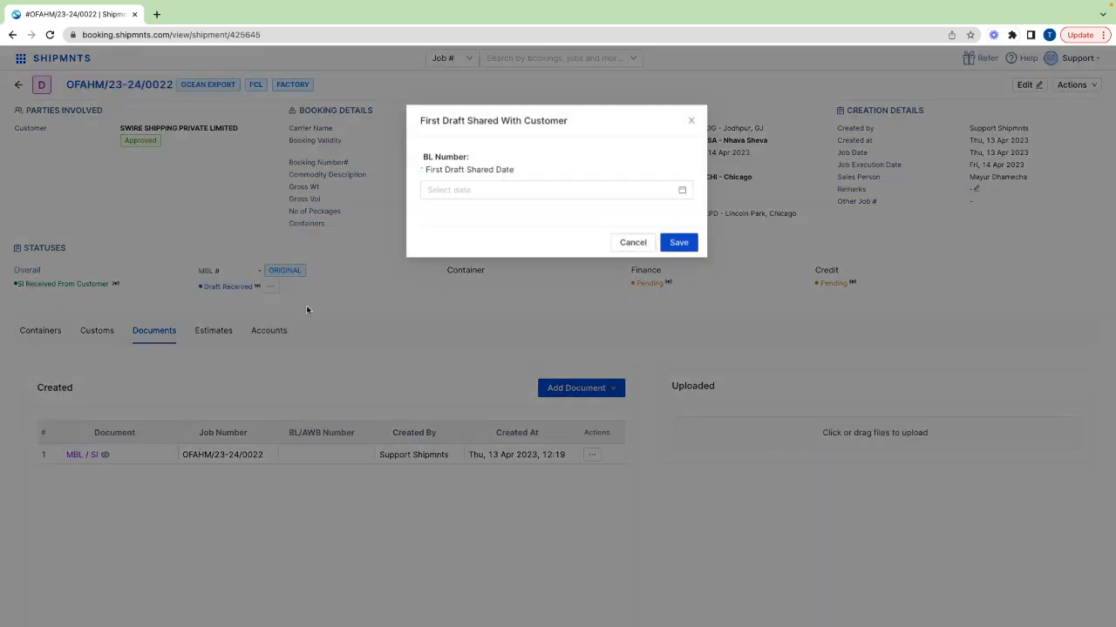
click(456, 190)
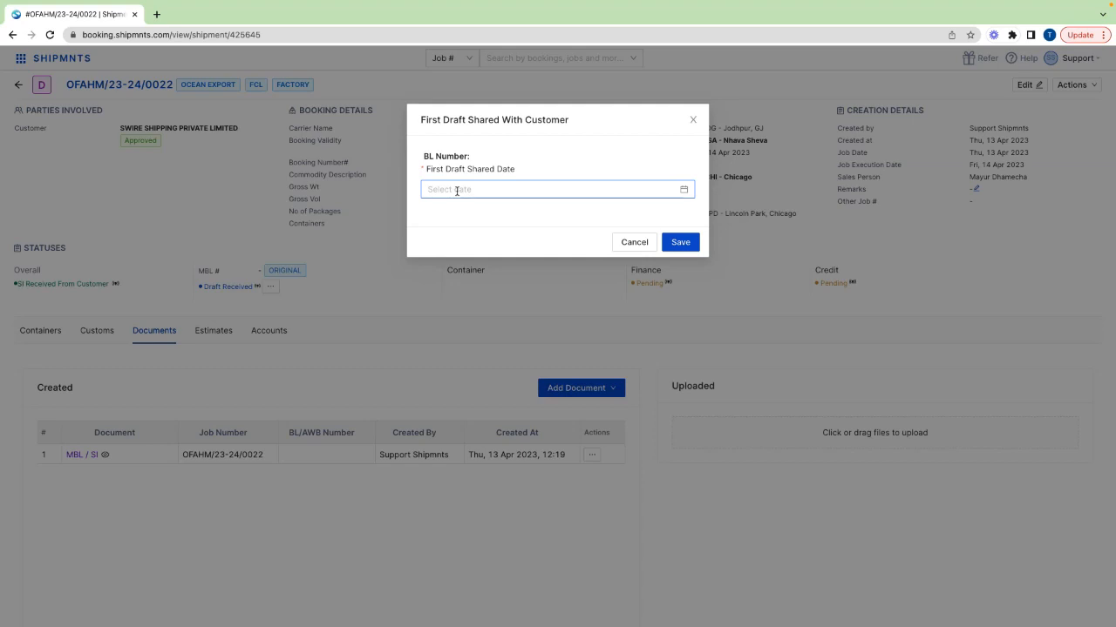
click(456, 190)
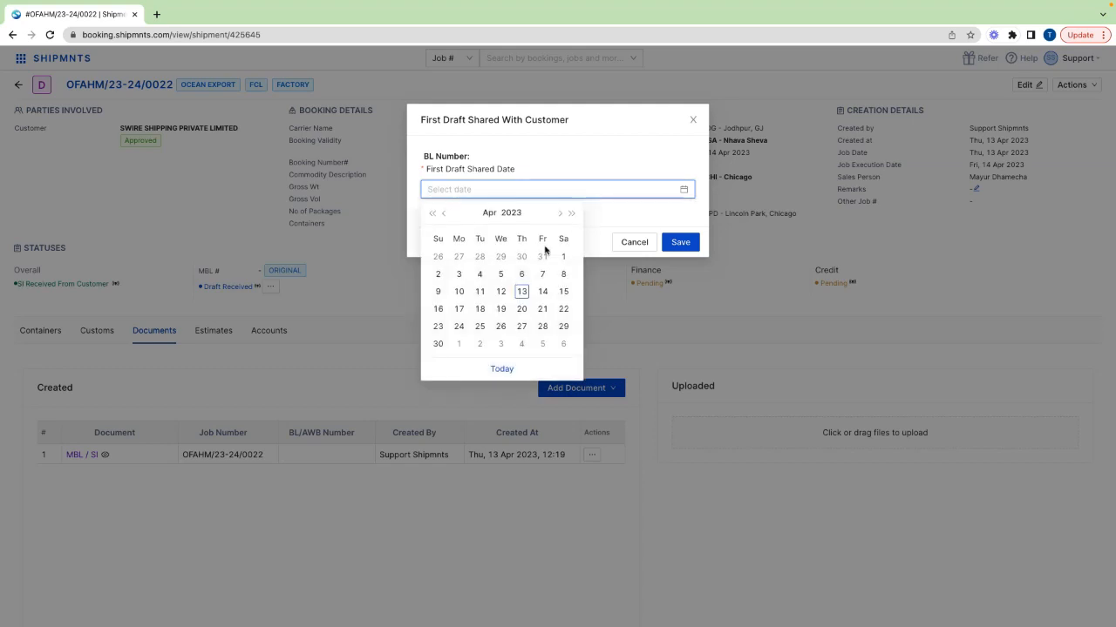
click(519, 292)
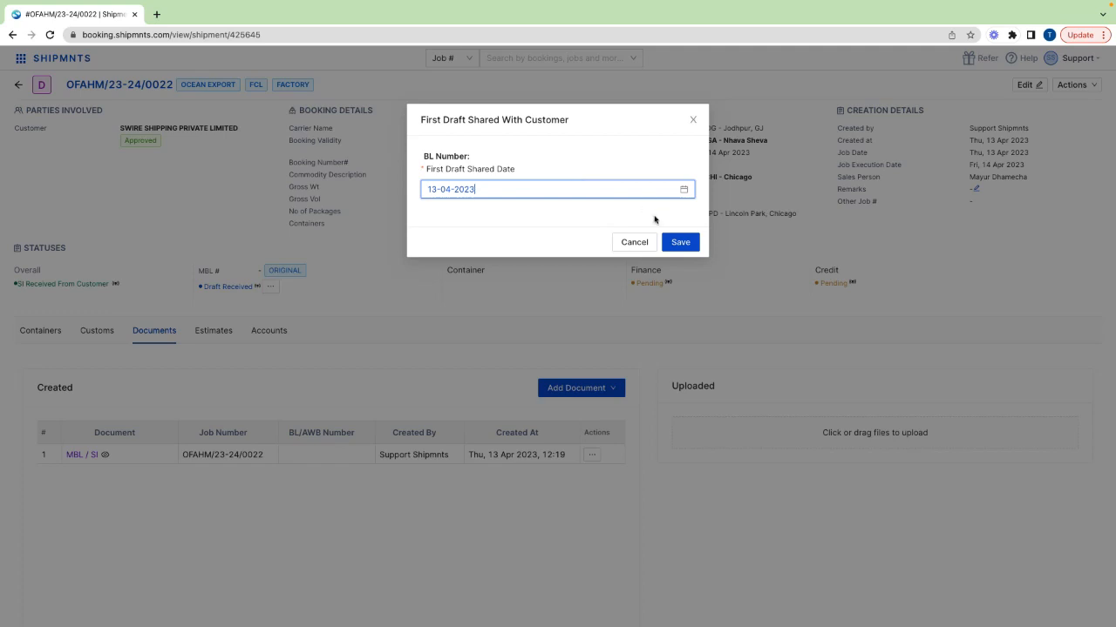
click(680, 244)
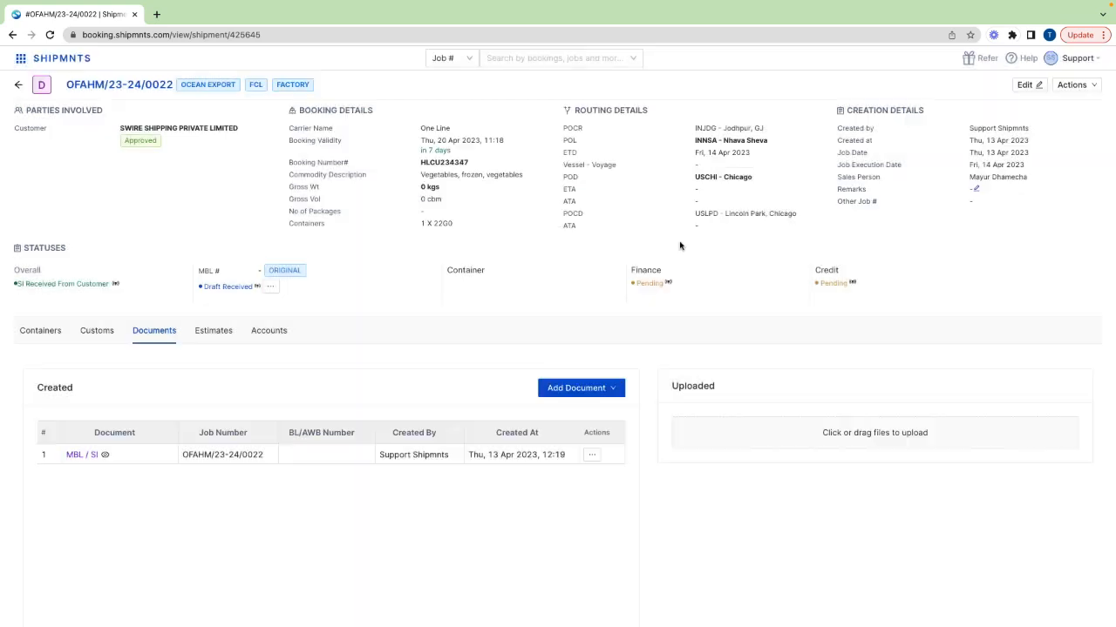
Mark the MBL's first draft as approved by the customer/agent with draft approved date 13-04-2023.
click(280, 288)
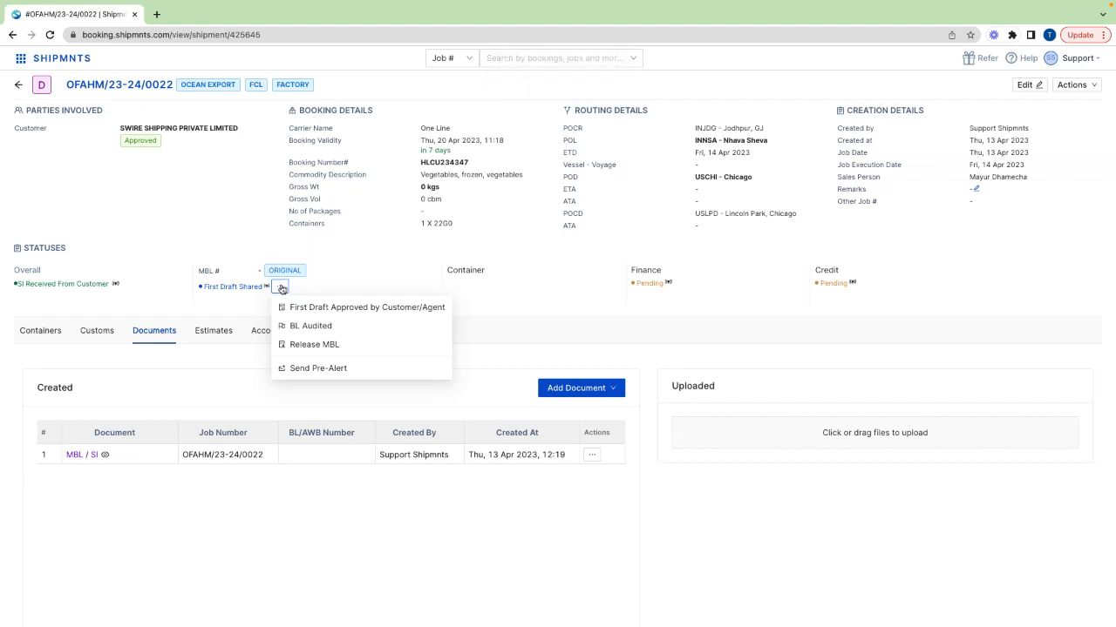
click(322, 307)
click(491, 188)
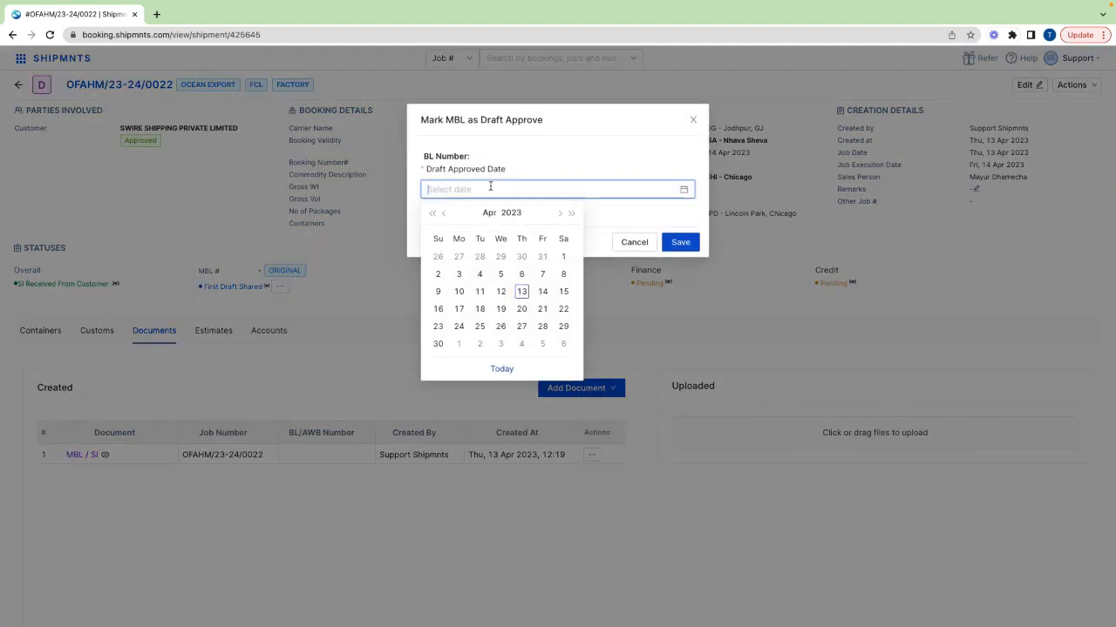
click(521, 290)
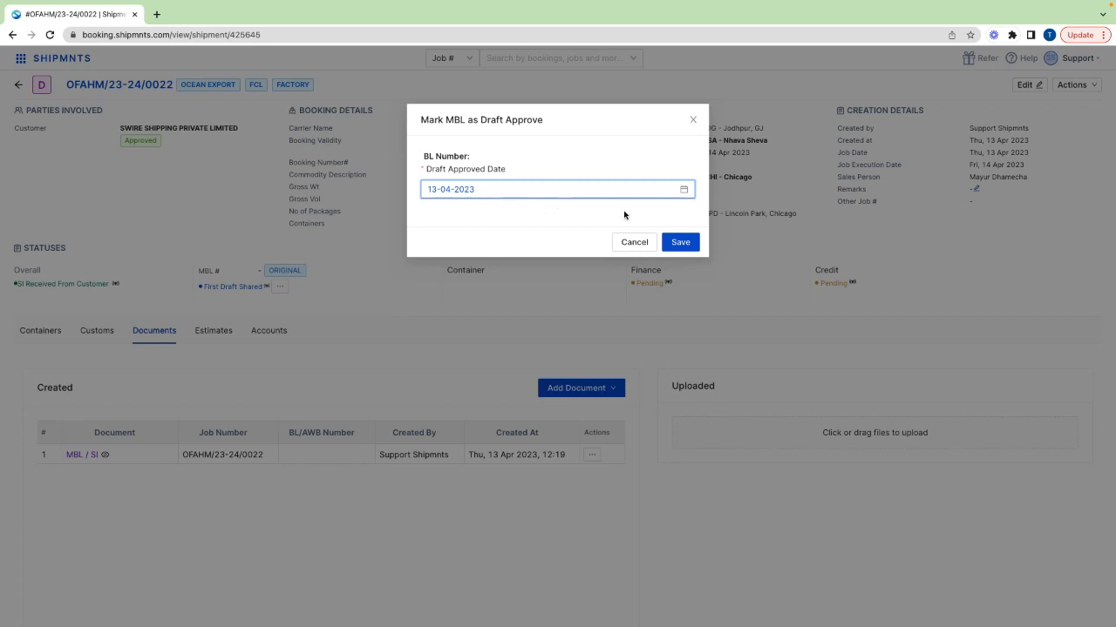
click(680, 243)
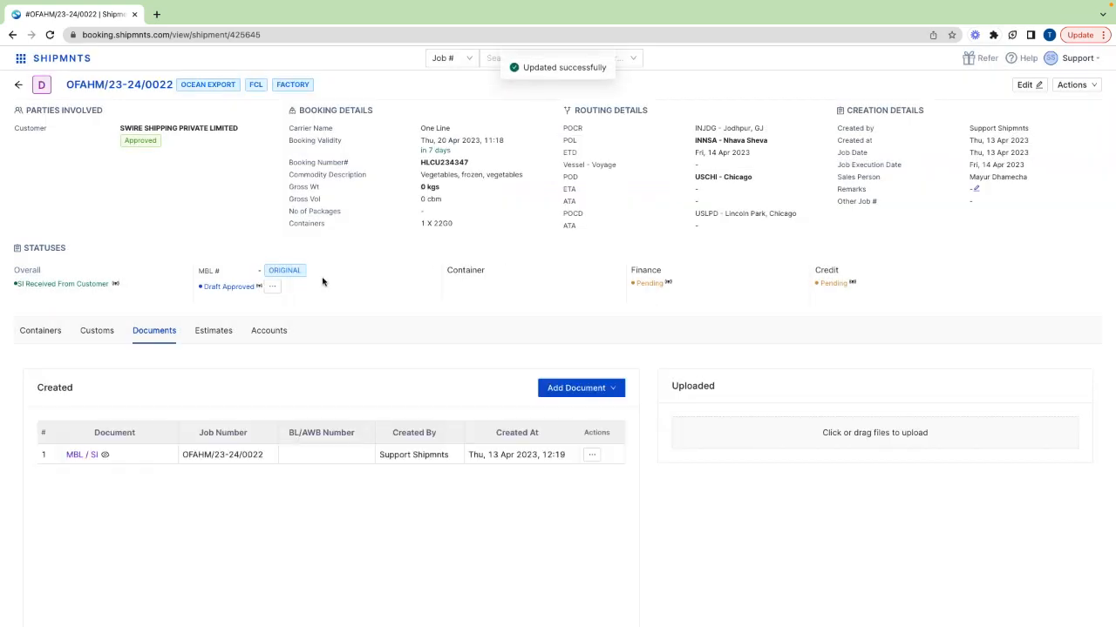
Check the BL Audit milestone on the Beautiful.ai slide, and mark the MBL as BL Audited in Shipmnts with date 13-04-2023.
click(272, 290)
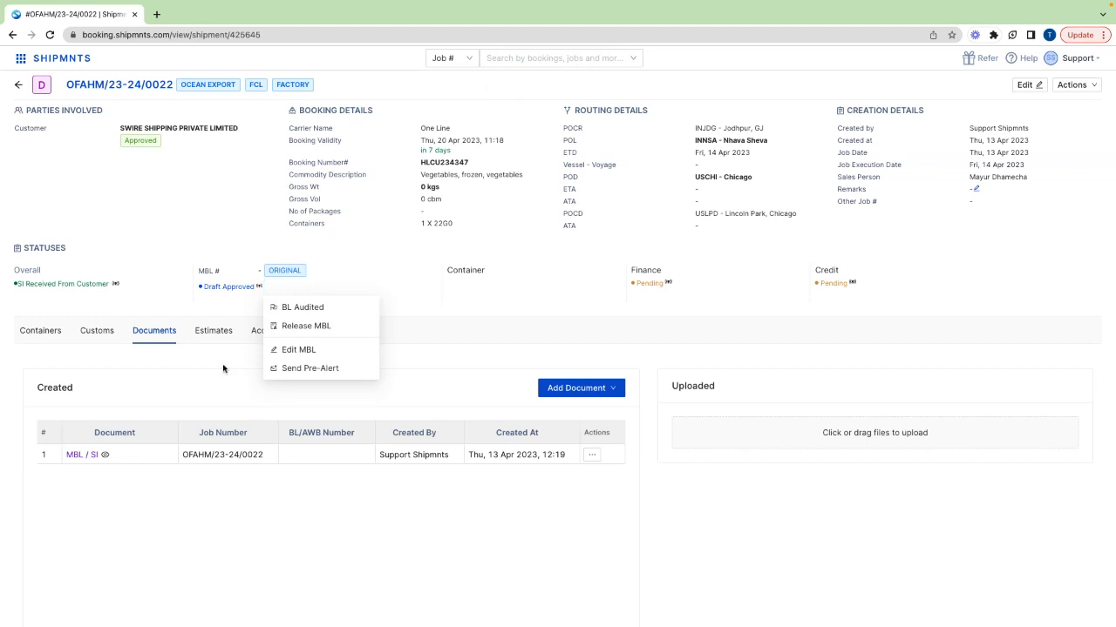
key(ctrl+Left)
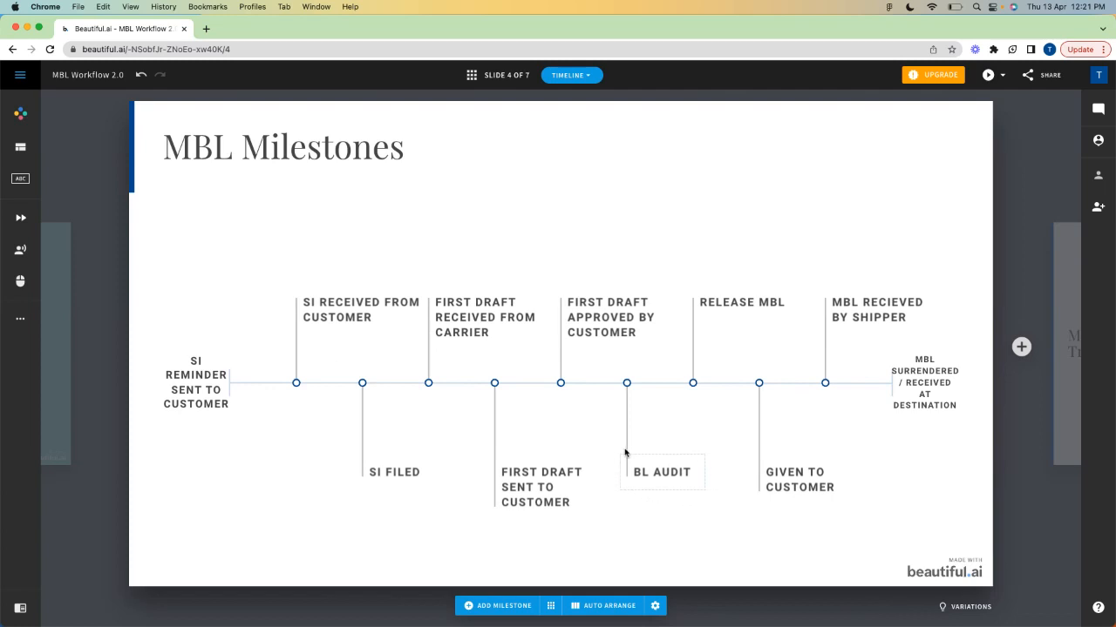
key(ctrl+Right)
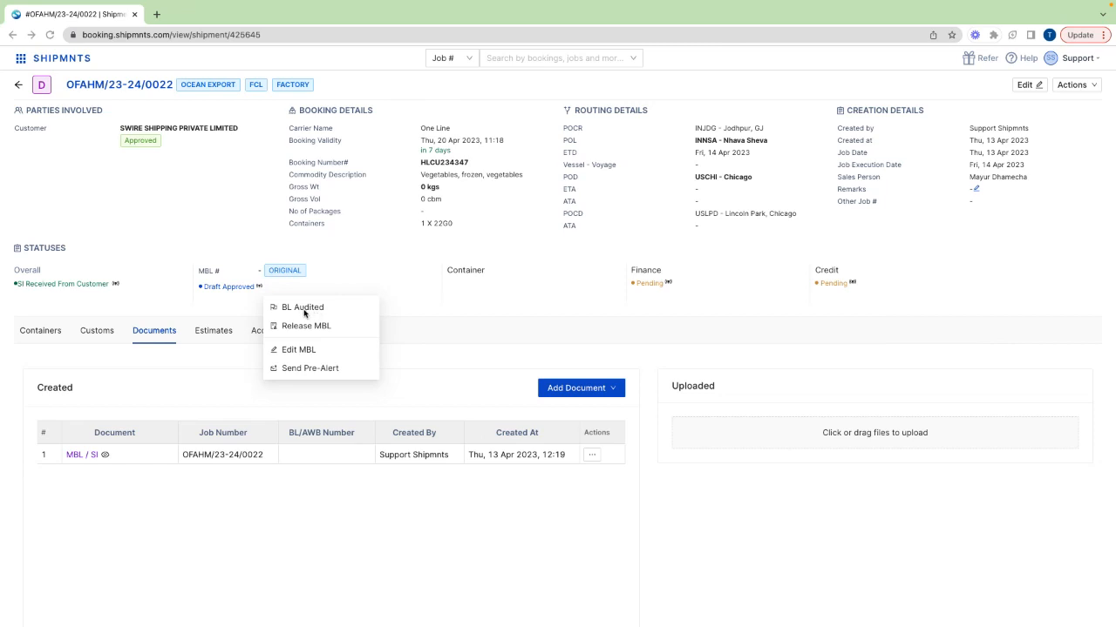
click(302, 310)
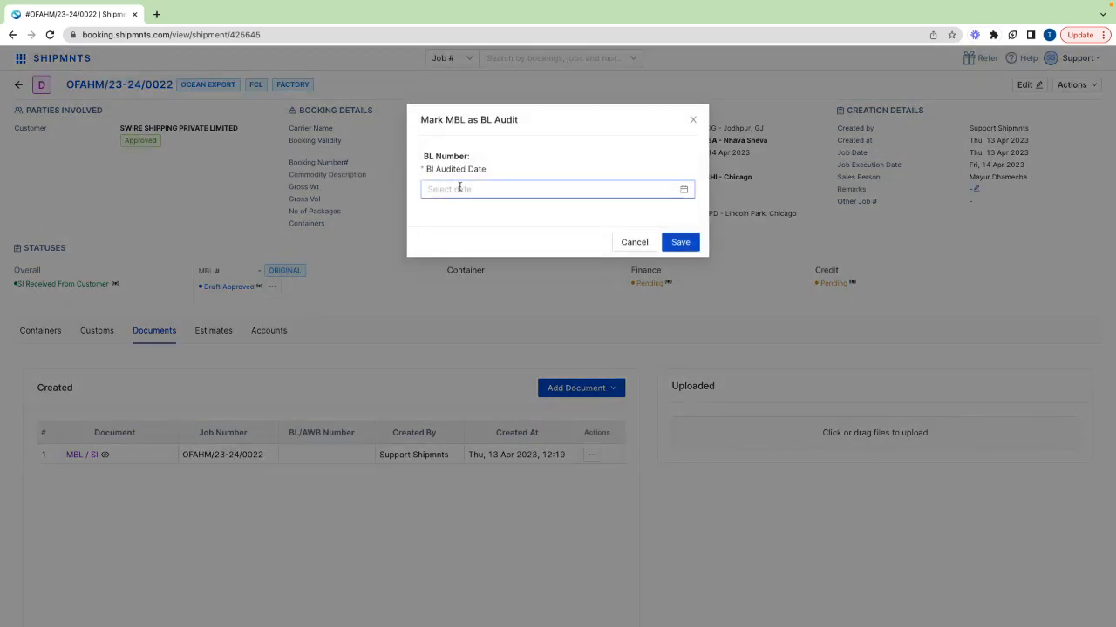
click(459, 188)
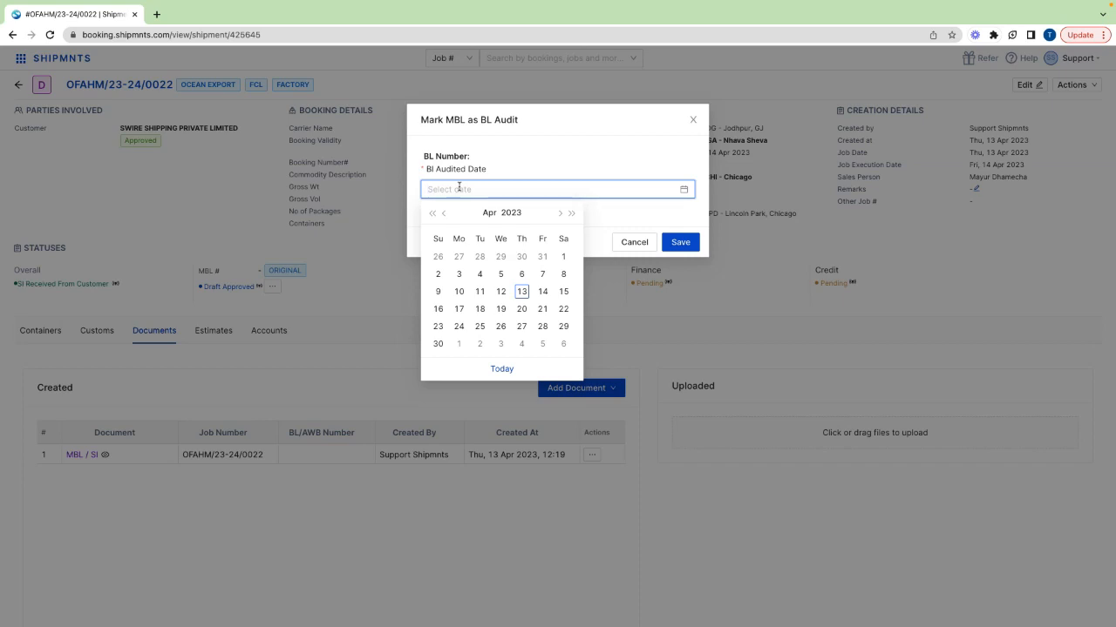
click(521, 293)
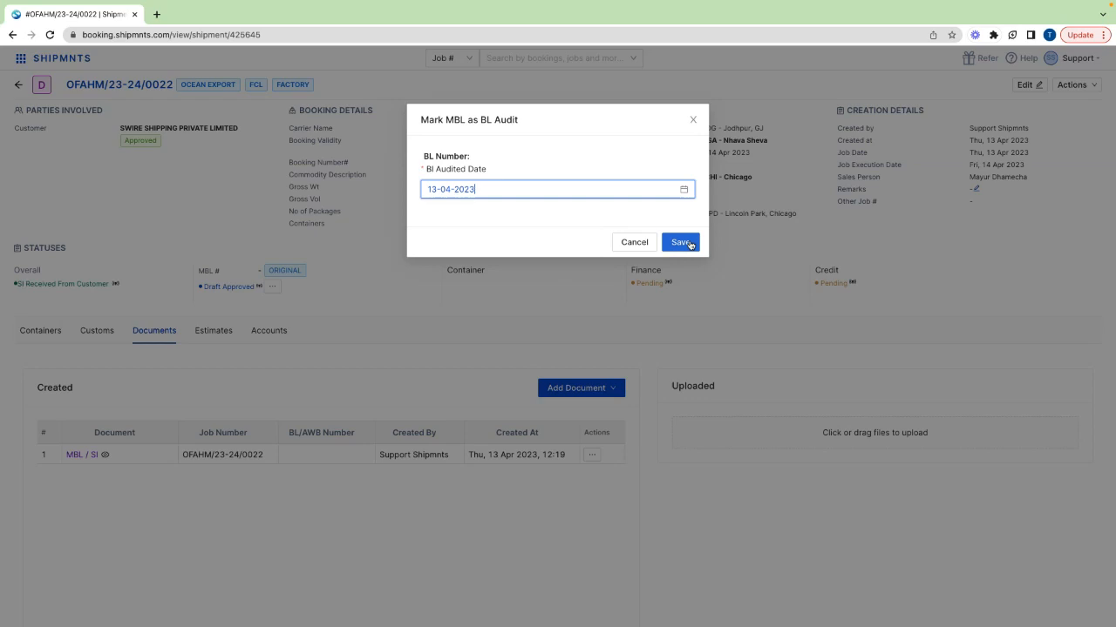
click(681, 242)
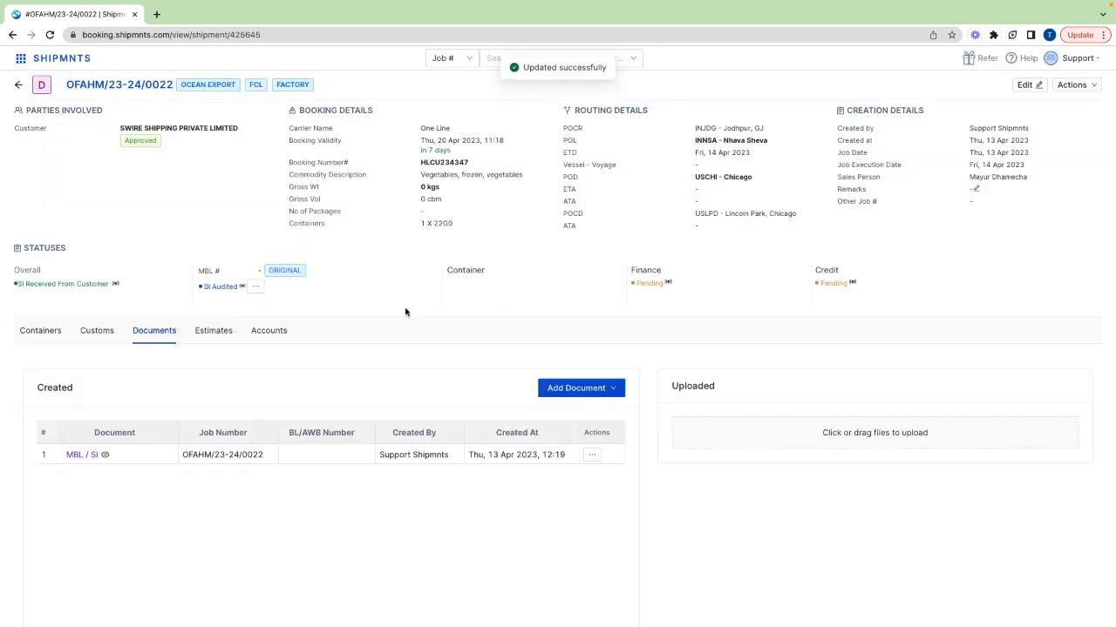
Start releasing the MBL, upload 208937050.pdf from Downloads with the Master bill of lading tag, and copy the number from its file name.
click(256, 288)
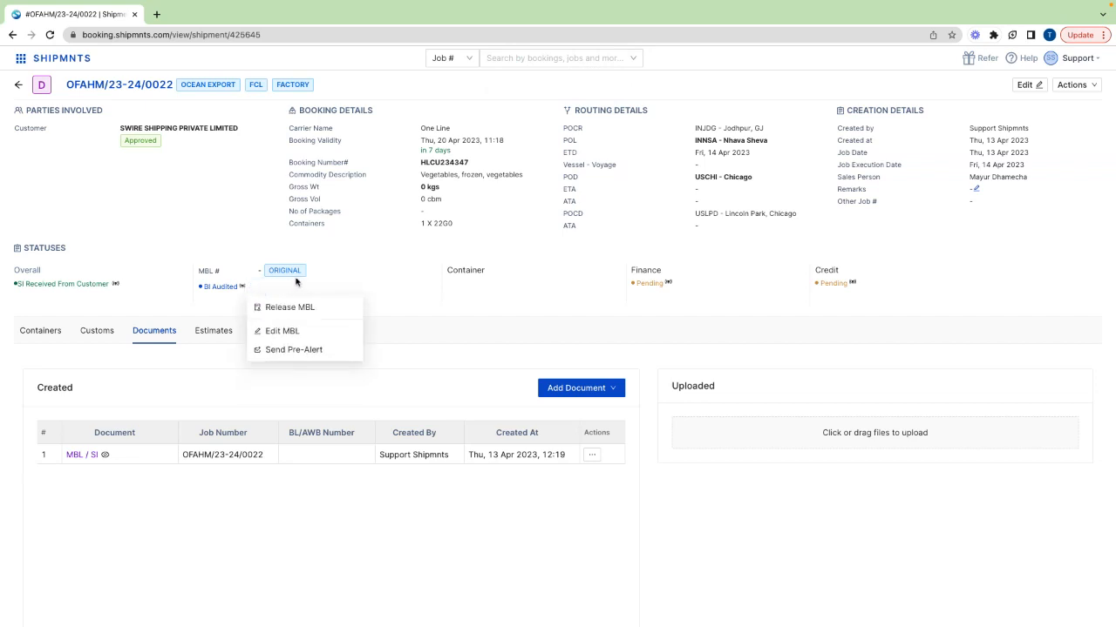
click(327, 315)
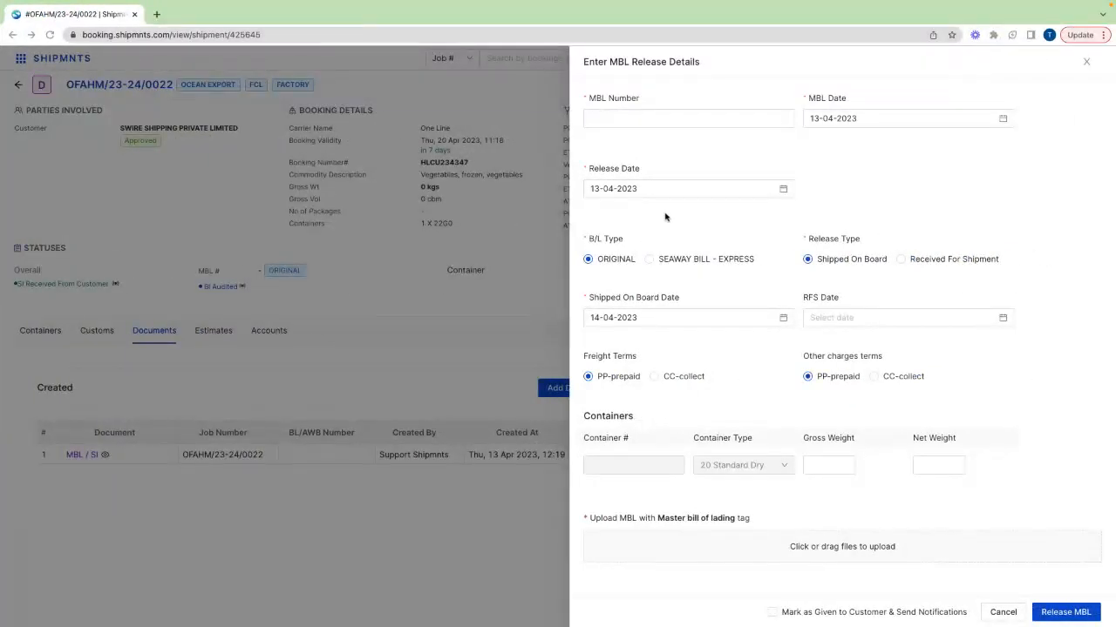
click(666, 116)
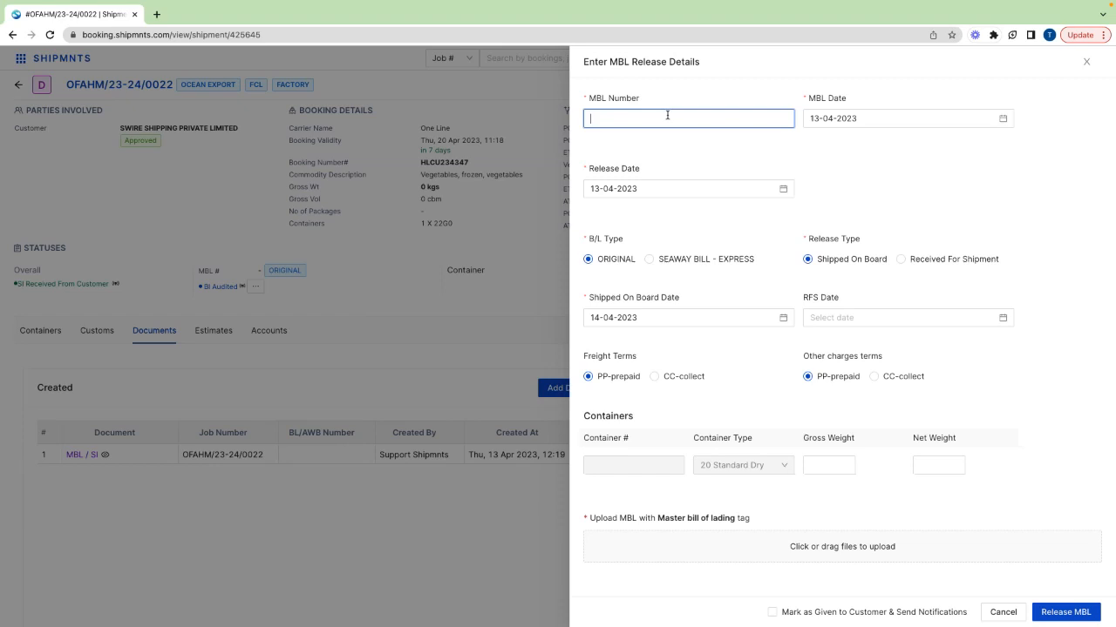
click(824, 546)
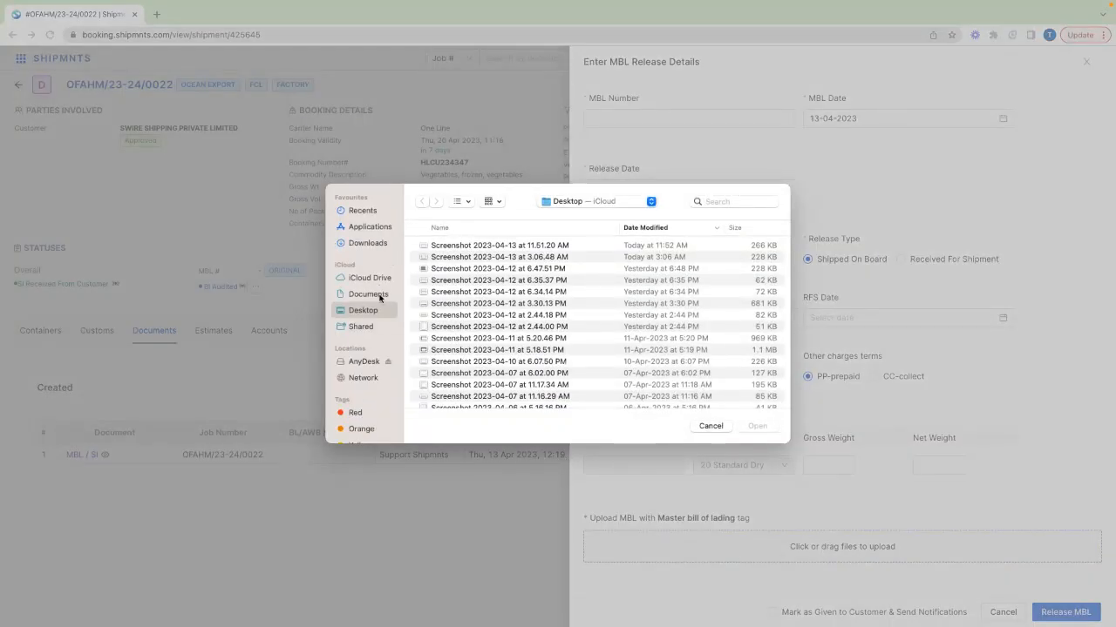
click(367, 247)
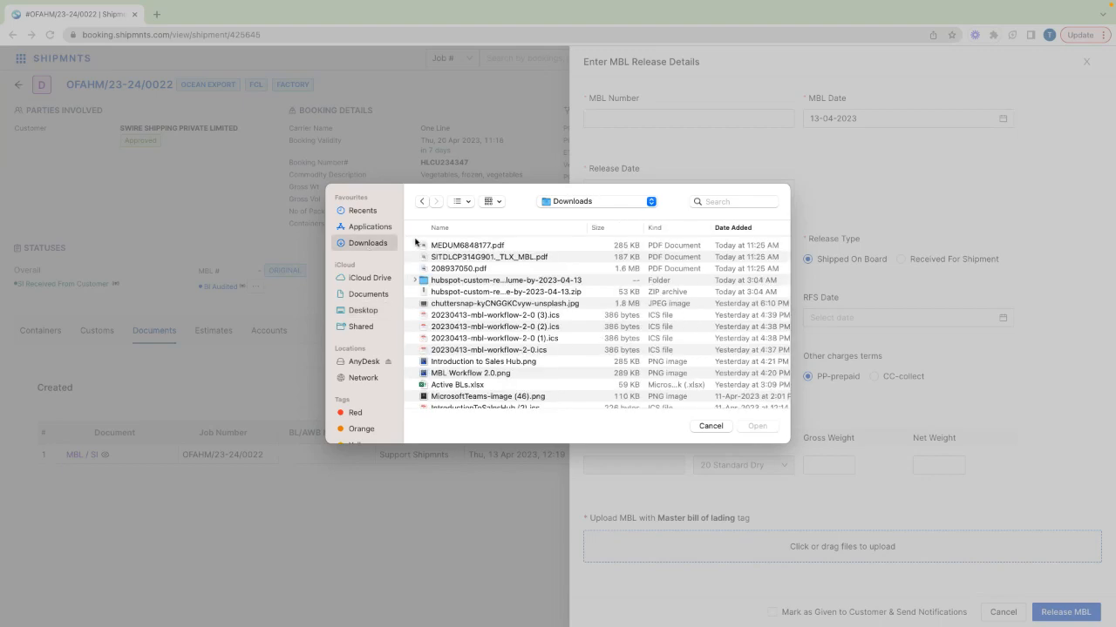
click(456, 270)
click(755, 427)
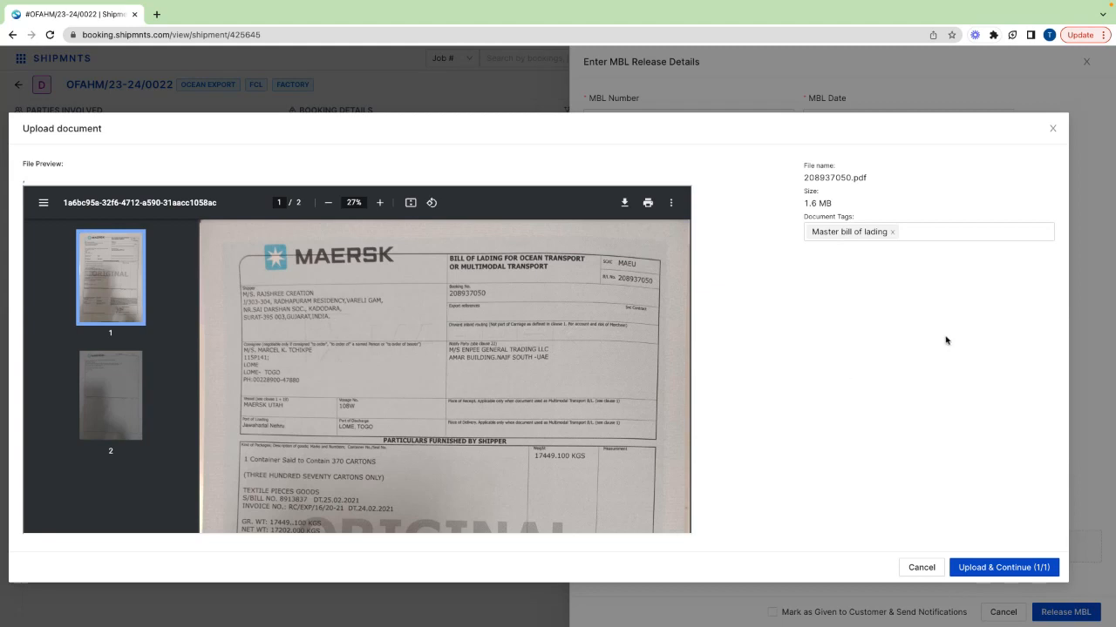
double_click(829, 178)
key(ctrl+c)
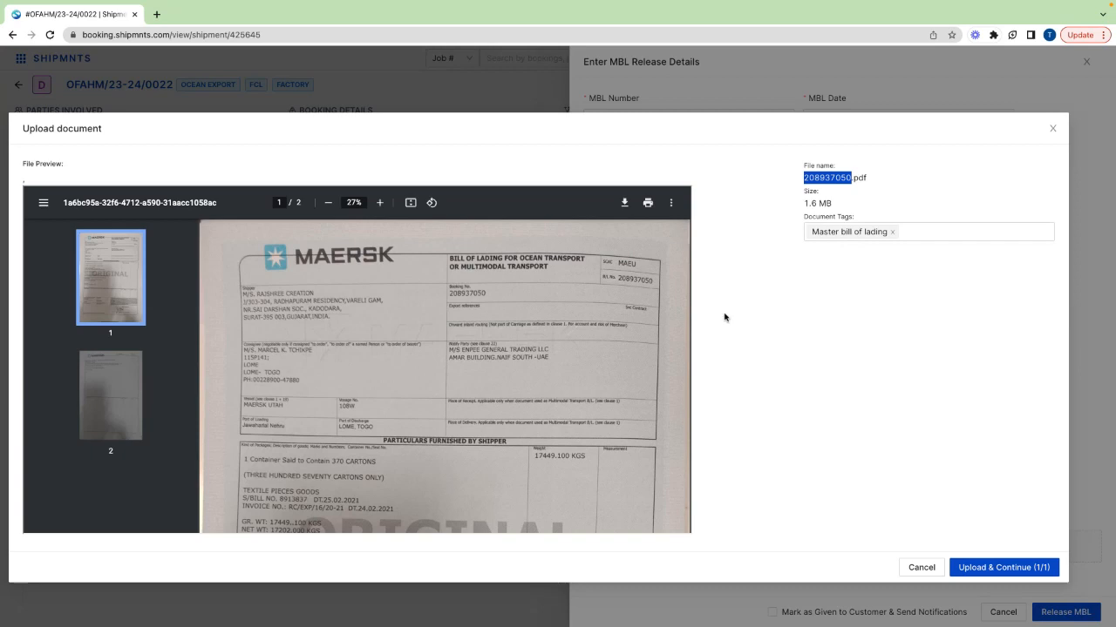
click(999, 569)
click(645, 115)
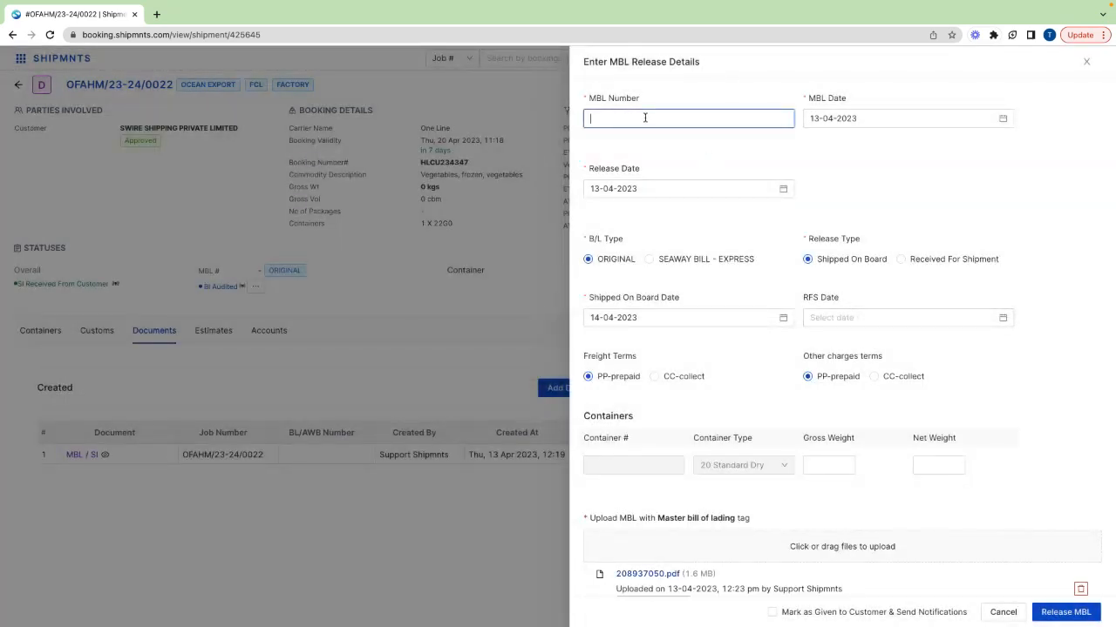
key(ctrl+v)
scroll(651, 407, down, 1)
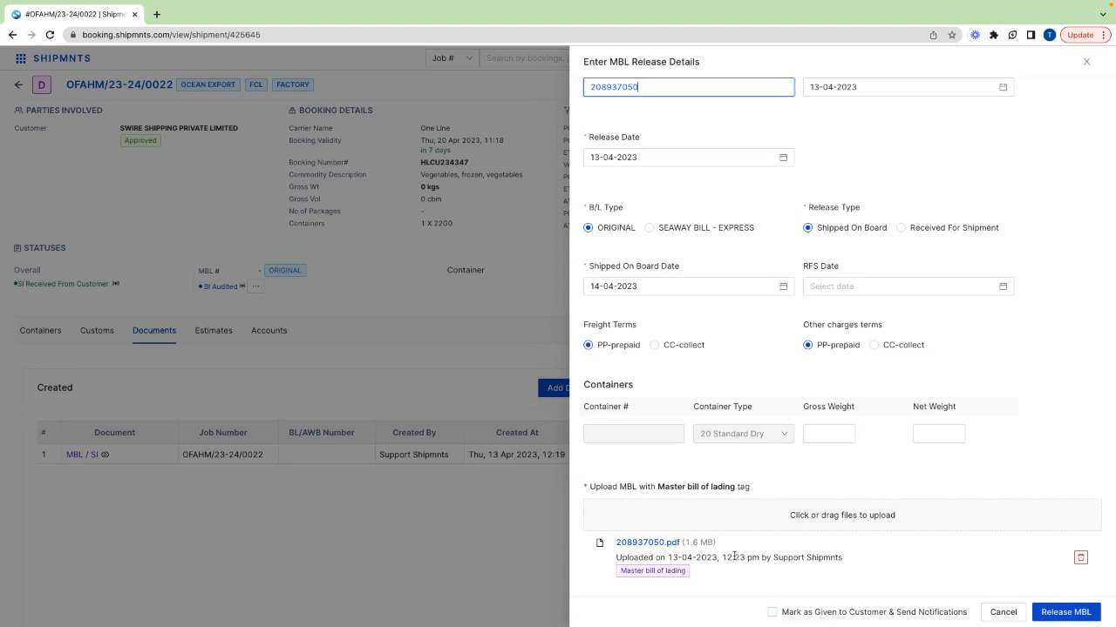
click(772, 613)
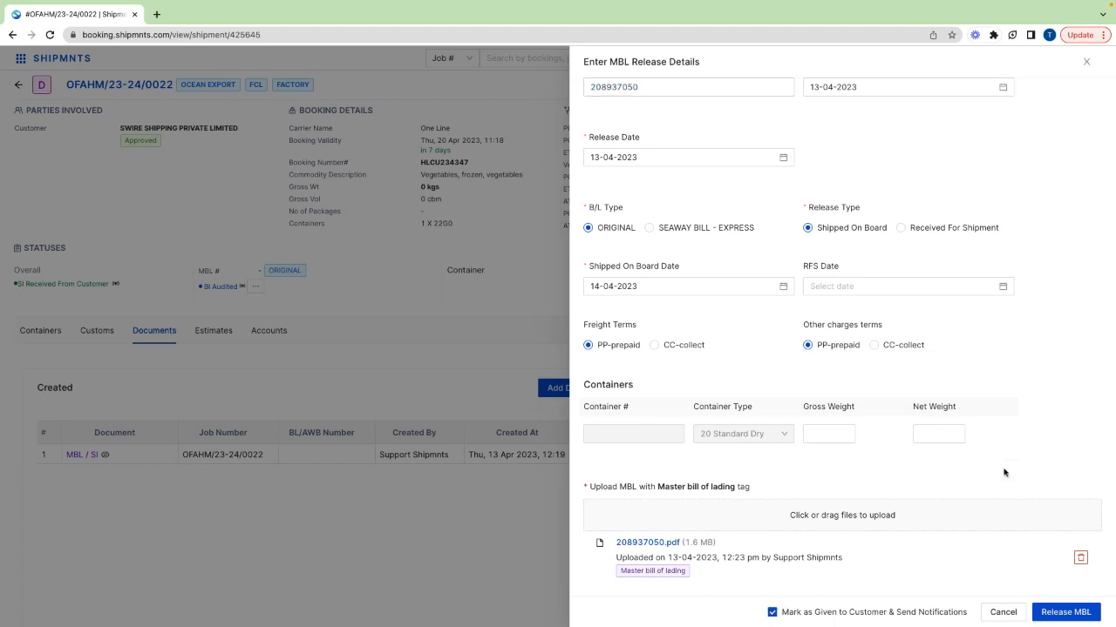
click(1072, 612)
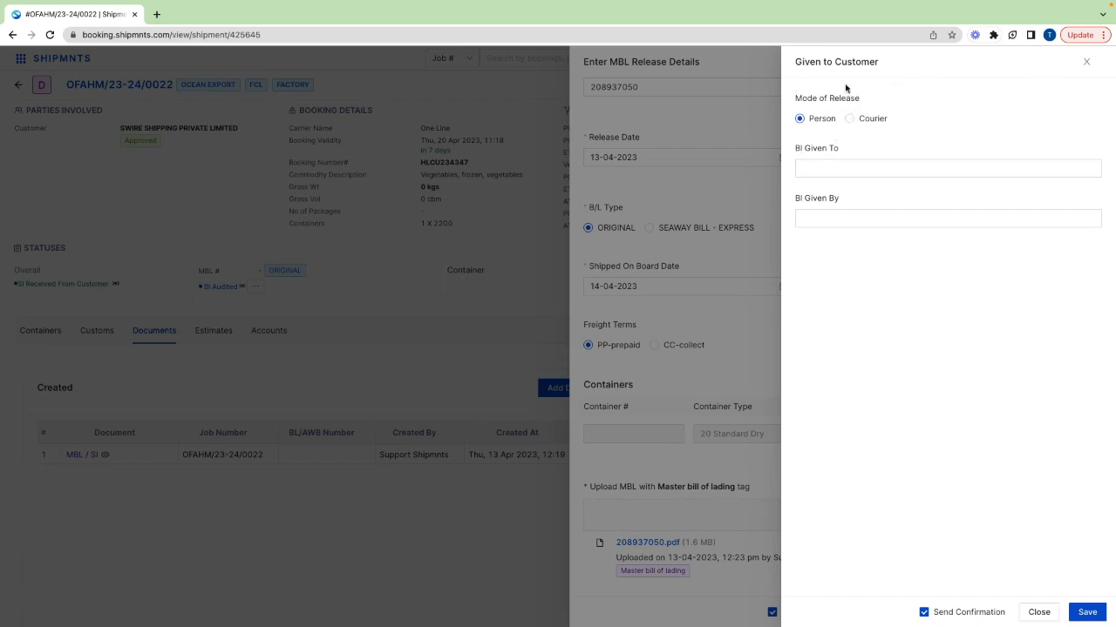
click(1086, 61)
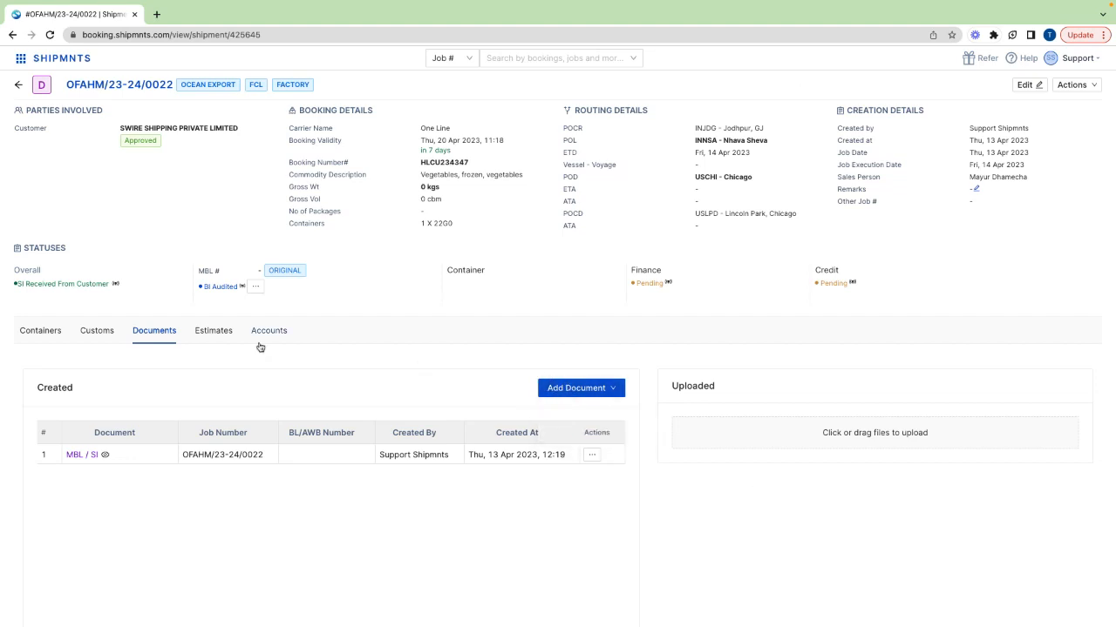
Release the MBL with MBL number 208937050, B/L type ORIGINAL and release date 13-04-2023, without marking it as given to customer.
click(258, 290)
click(290, 311)
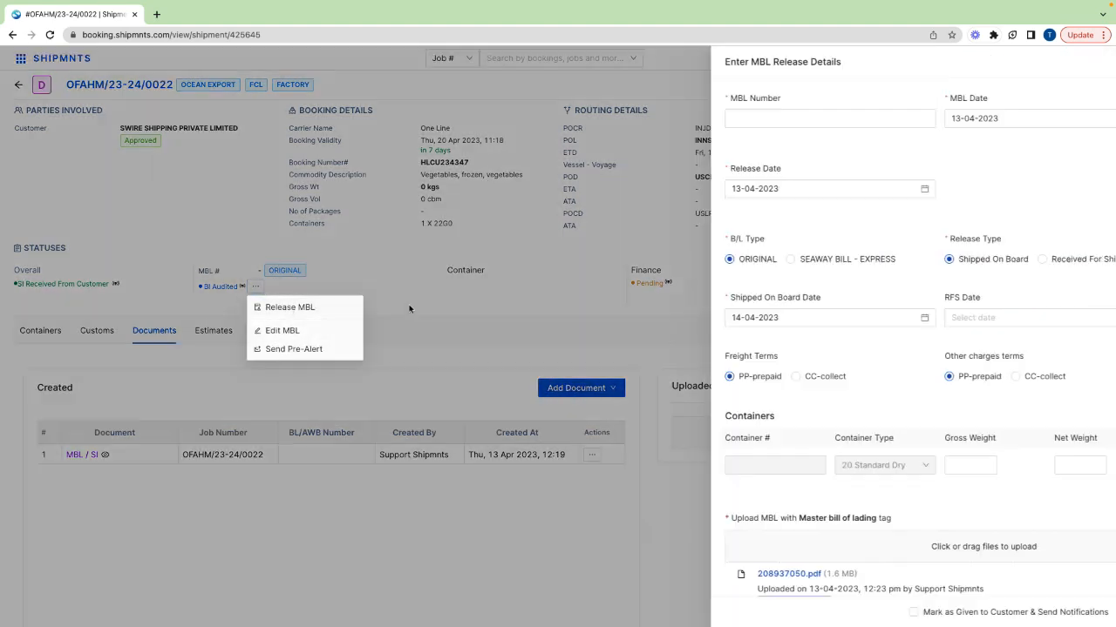
scroll(861, 530, down, 1)
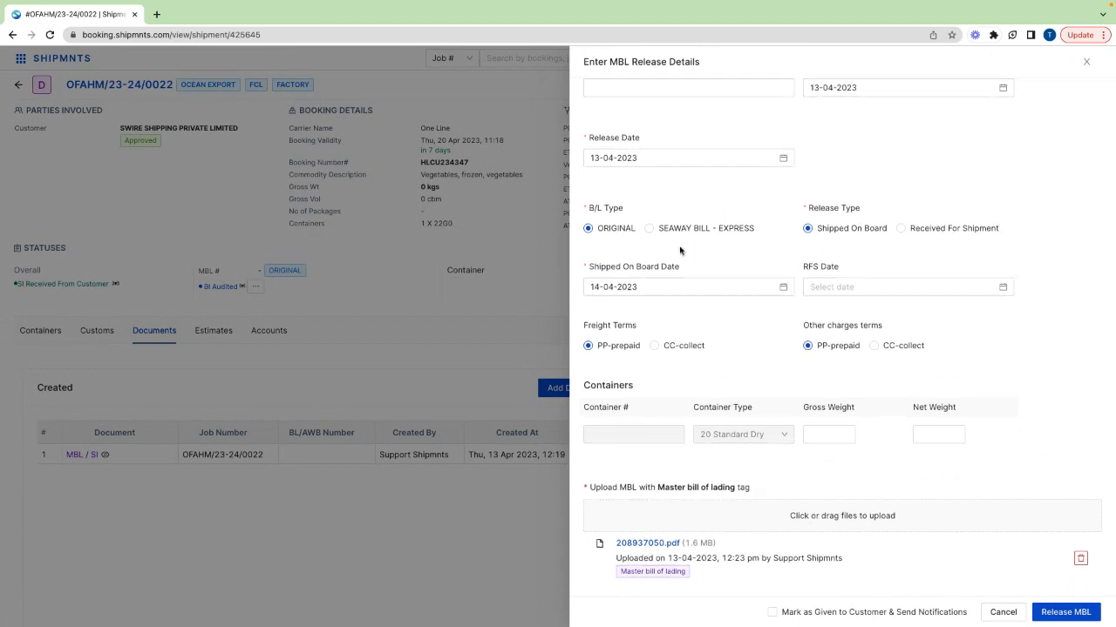
scroll(679, 250, up, 1)
click(640, 119)
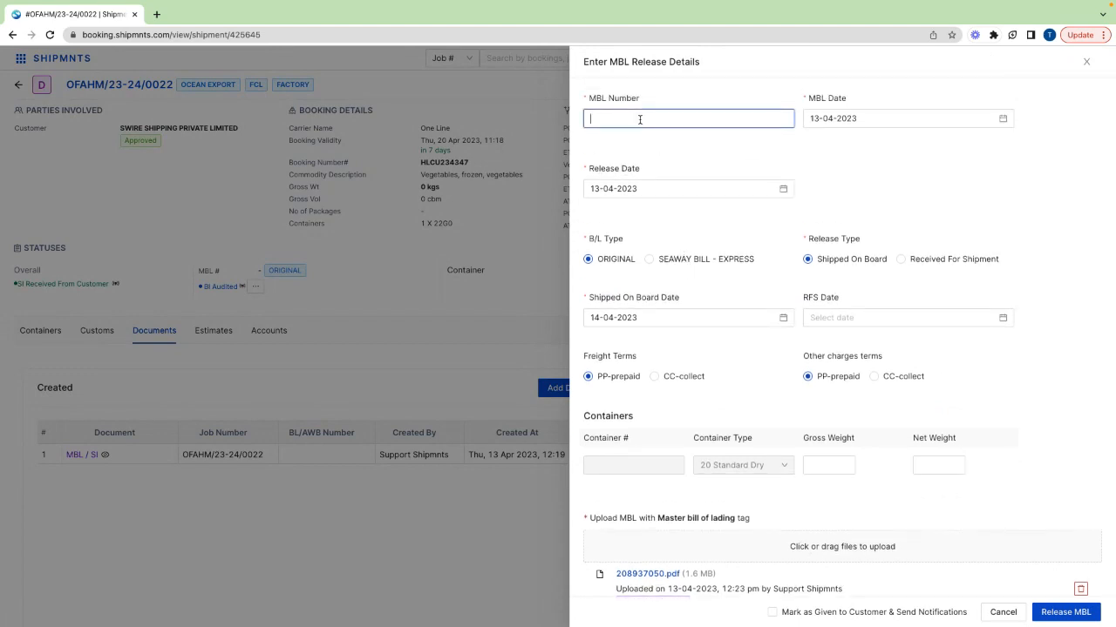
key(ctrl+v)
scroll(687, 221, down, 1)
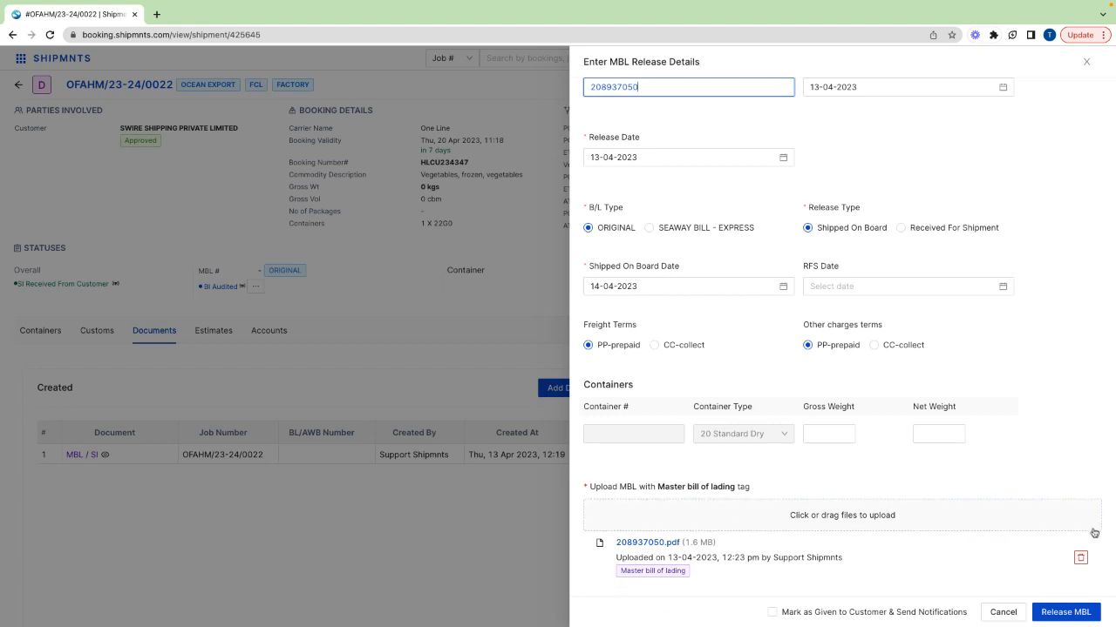
click(1067, 613)
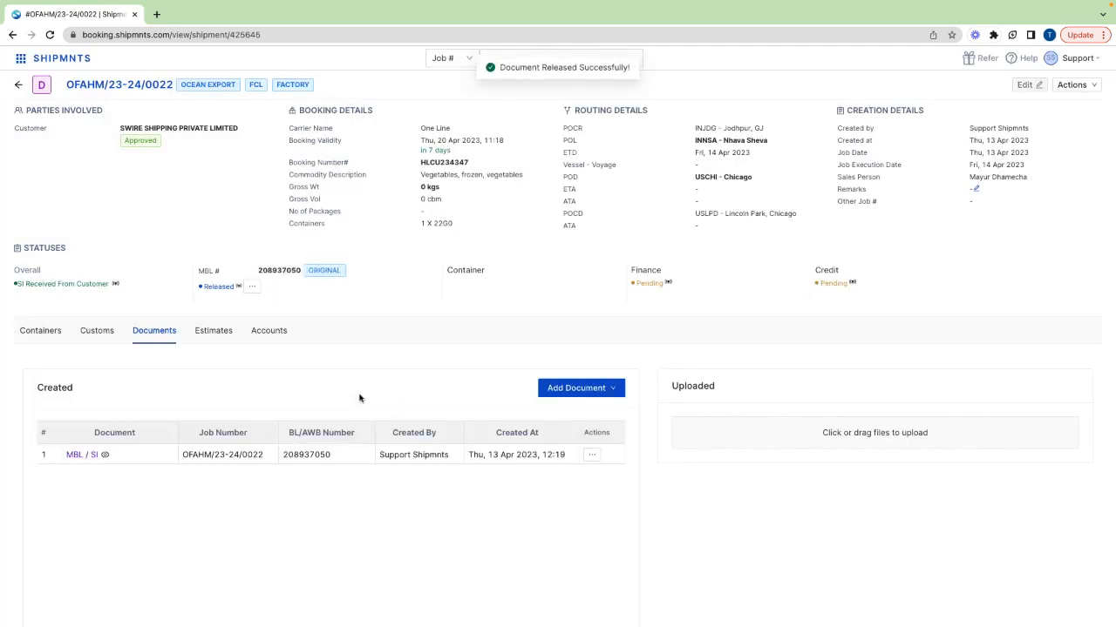
Check the milestone following Release MBL on the Beautiful.ai slide, and open the MBL's Given to Customer form in Shipmnts.
click(253, 288)
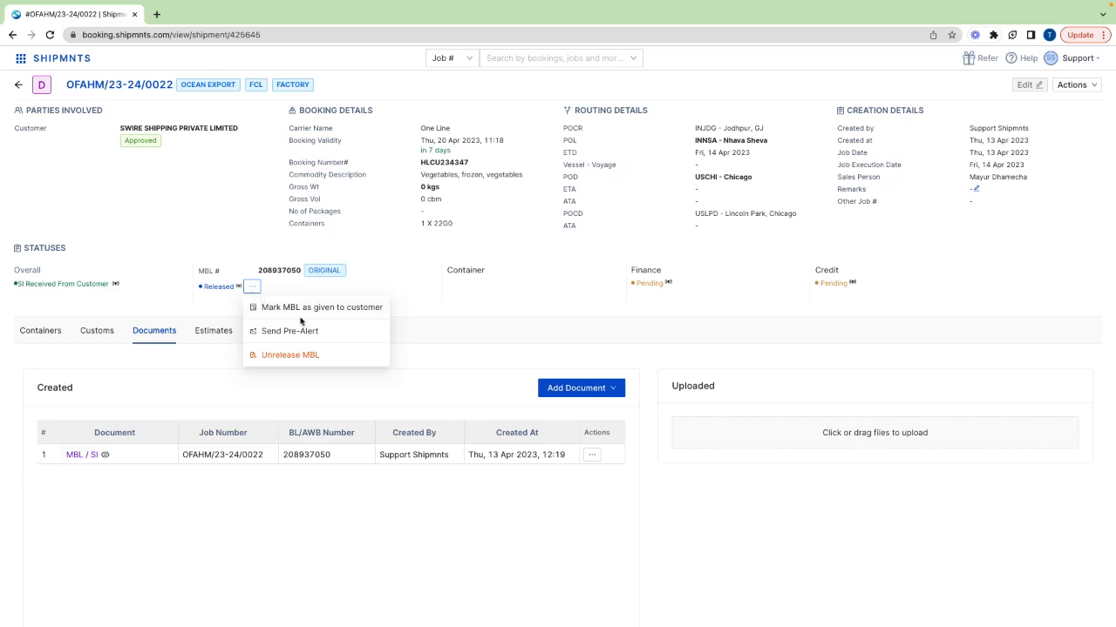
key(ctrl+Left)
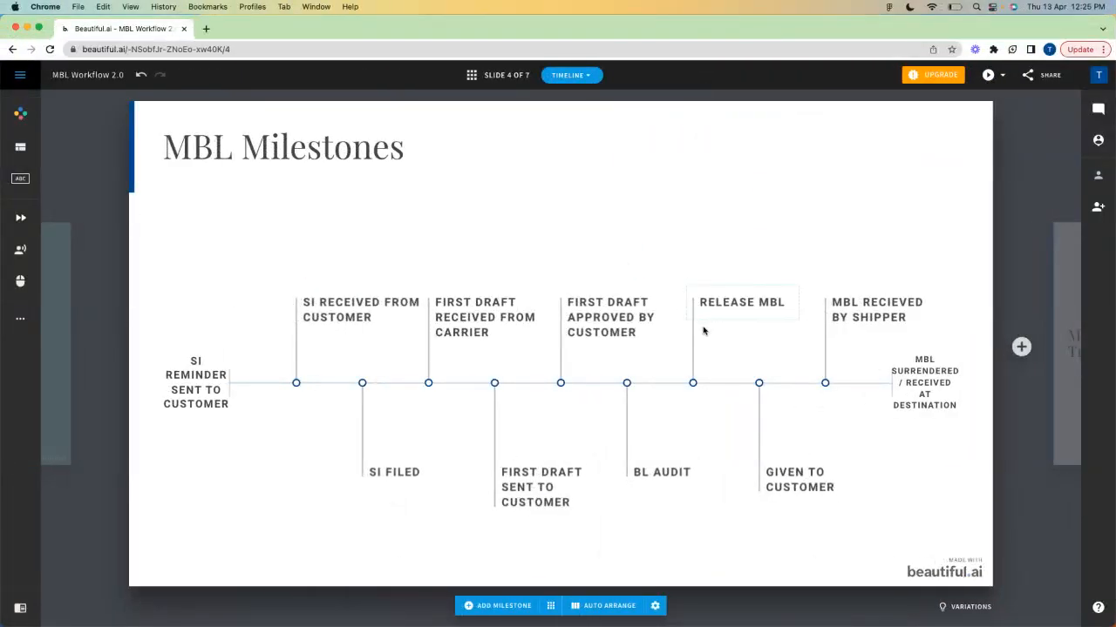
key(ctrl+Right)
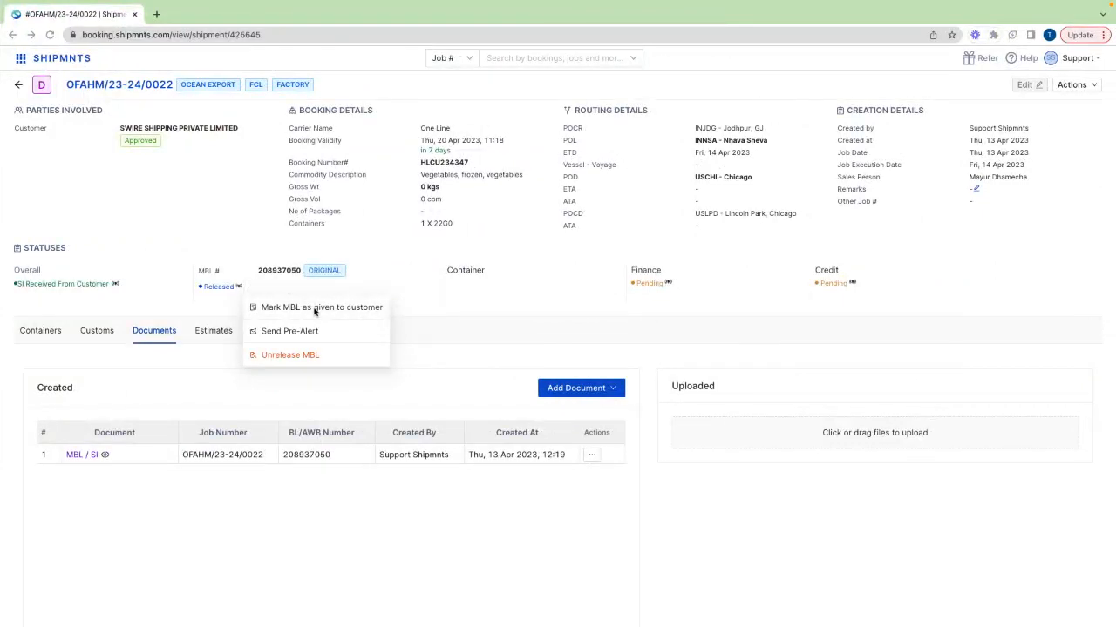
click(316, 308)
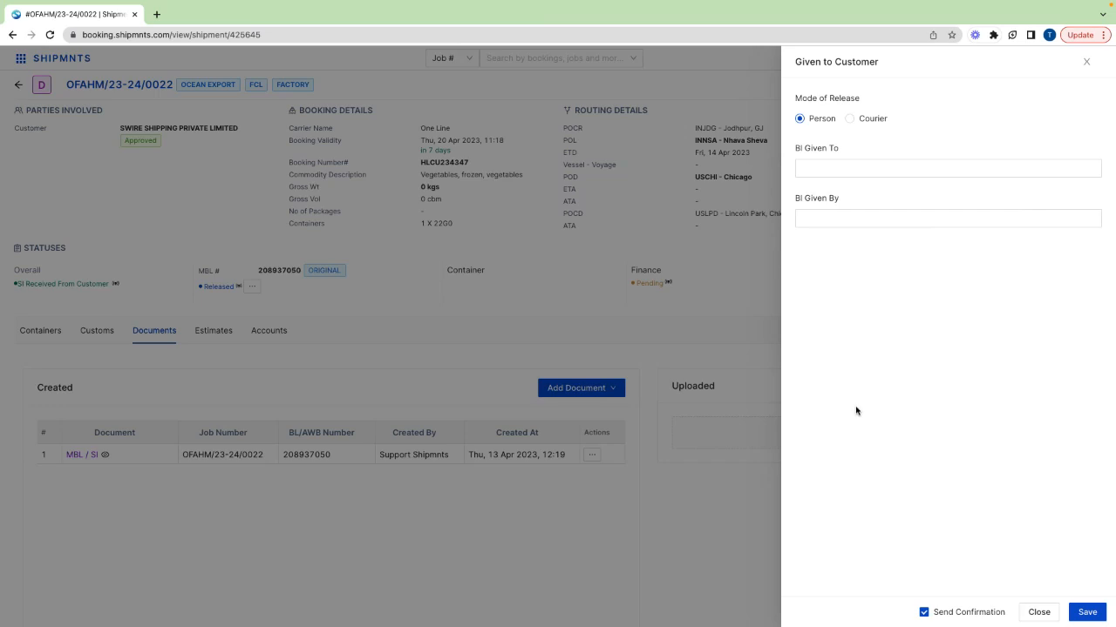
Fill in the names of the Bl Given To and Bl Given By persons with Person as the mode of release.
click(857, 161)
click(824, 172)
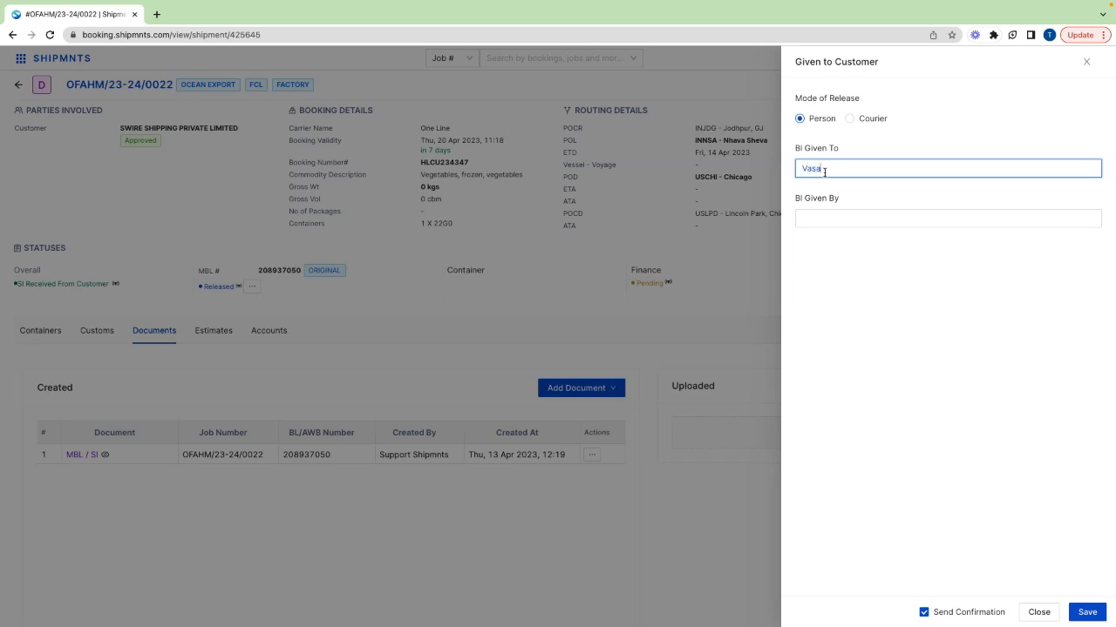
click(825, 219)
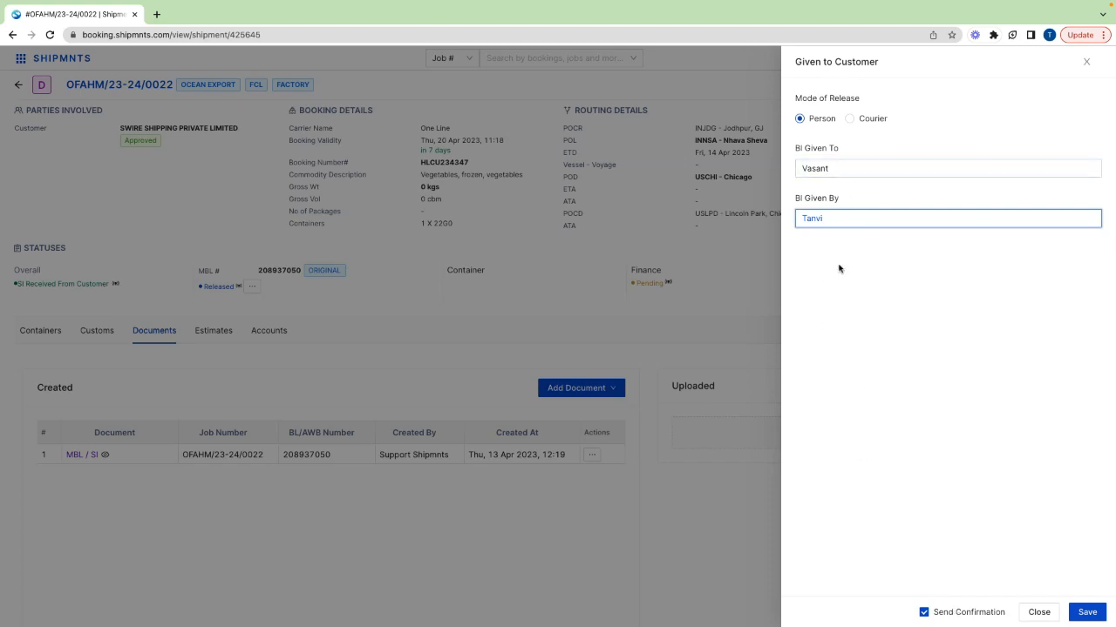
Mark the MBL as given to customer by Courier, with provider DHL India, tracking number XYZ00000 and Send Confirmation enabled.
click(859, 118)
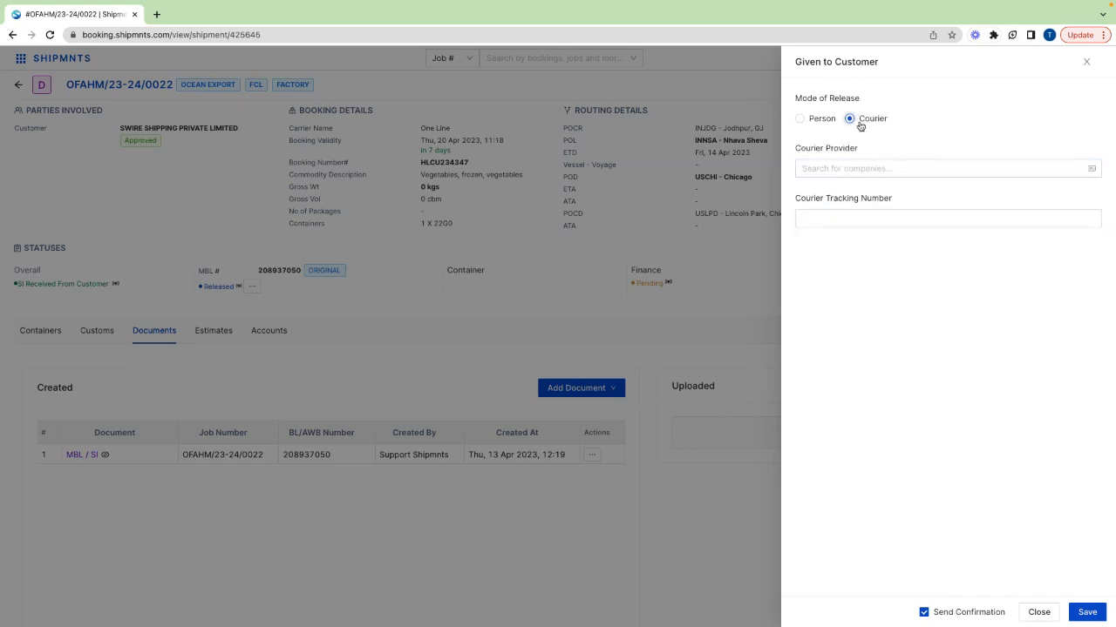
click(862, 168)
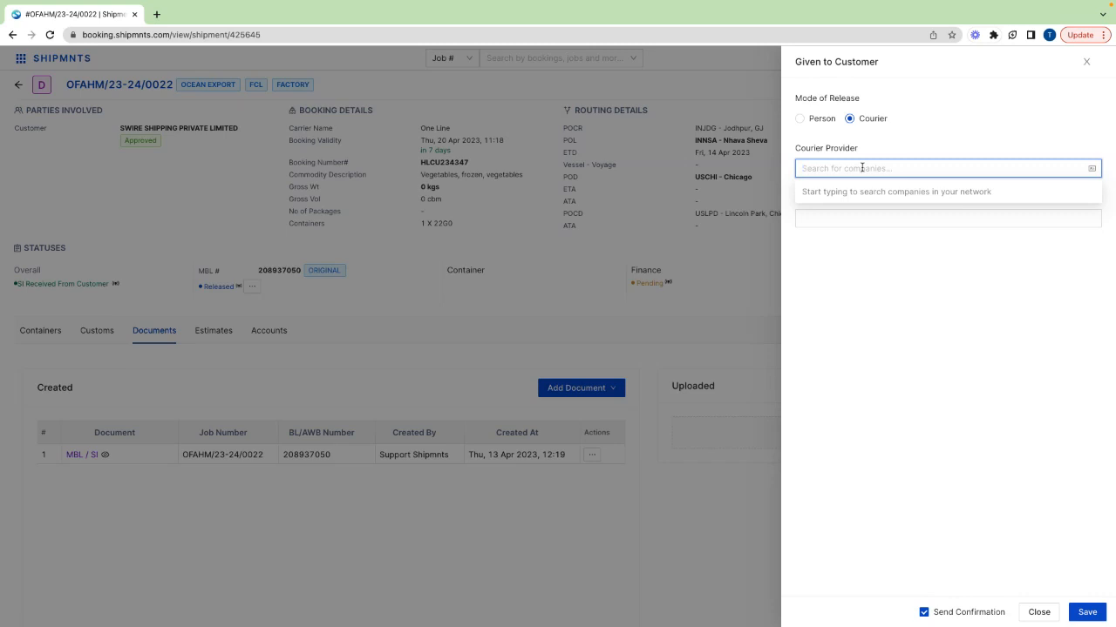
text(DHL)
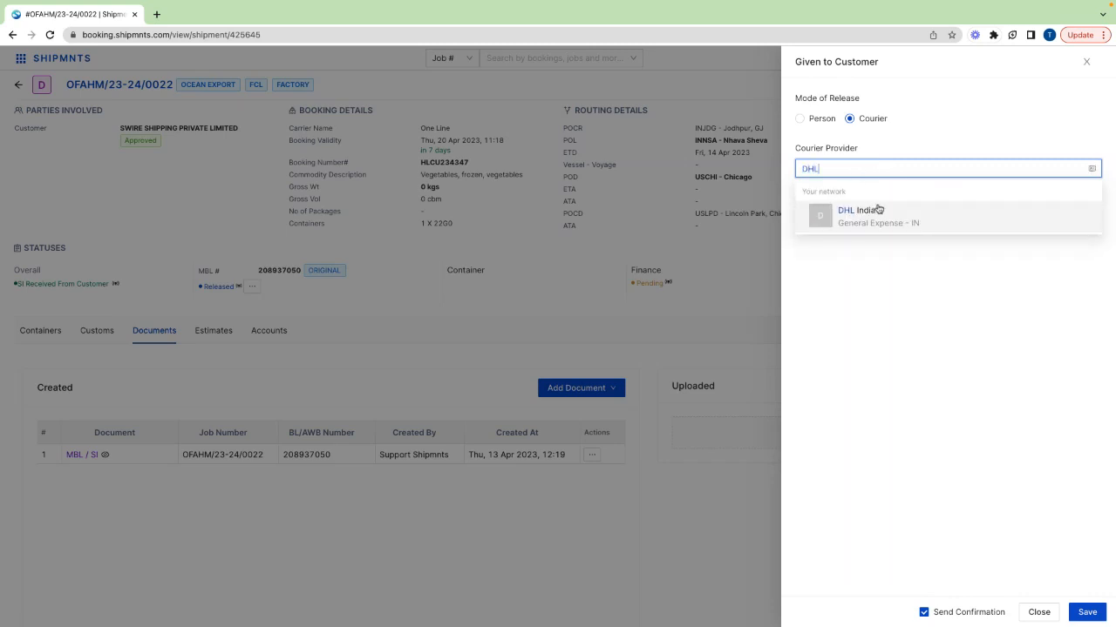
click(879, 210)
click(849, 218)
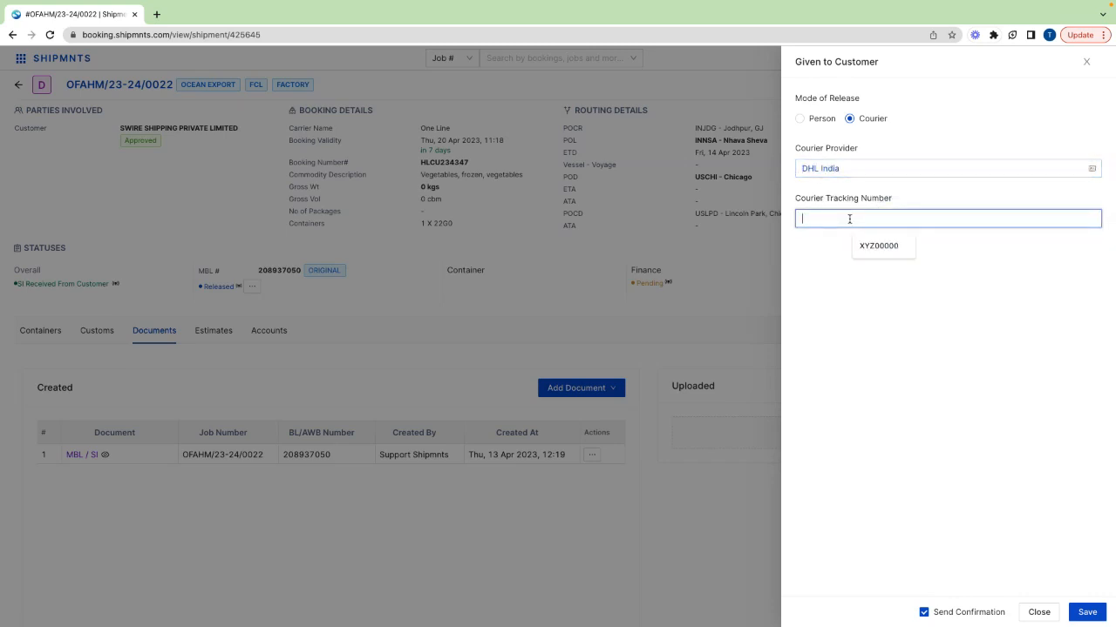
click(892, 252)
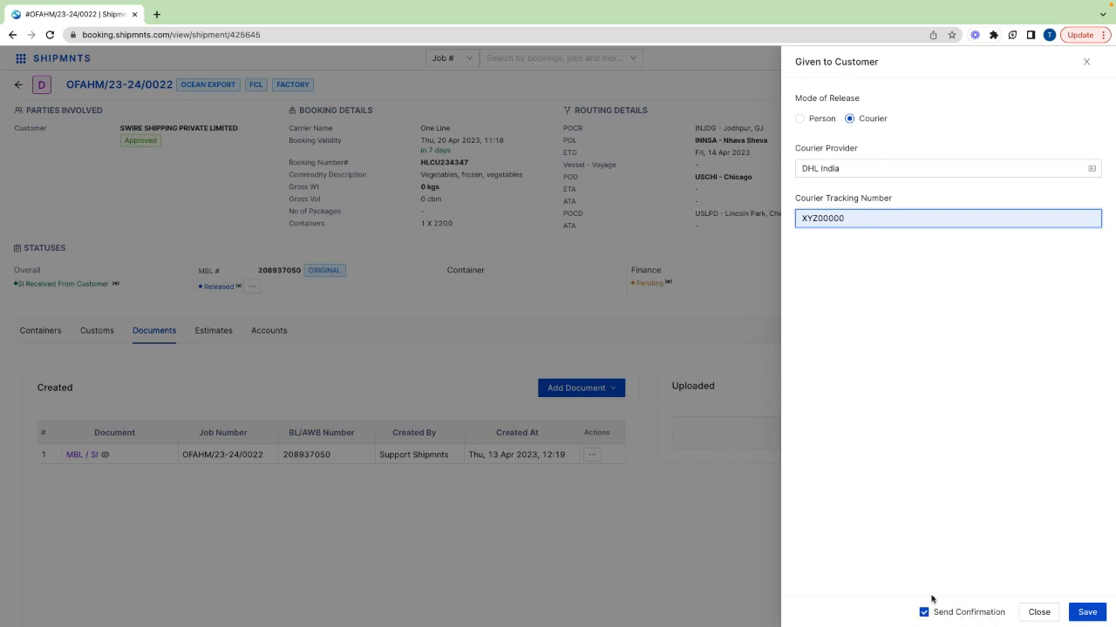
click(1086, 612)
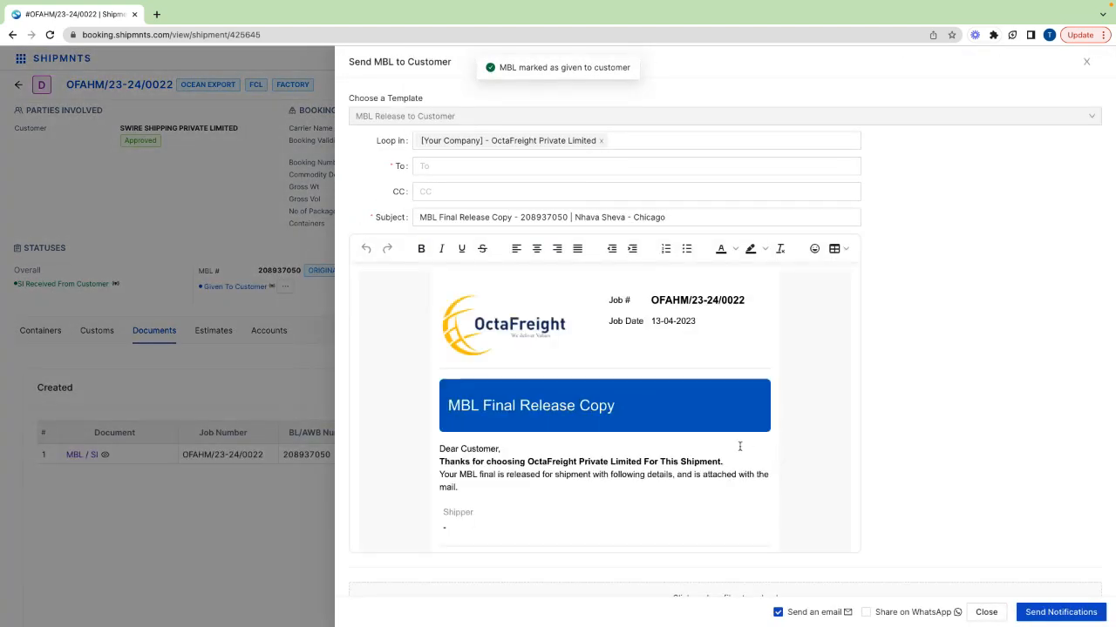
Review the MBL Final Release Copy email prepared for the customer and close it without sending.
scroll(739, 447, down, 5)
scroll(739, 447, down, 1)
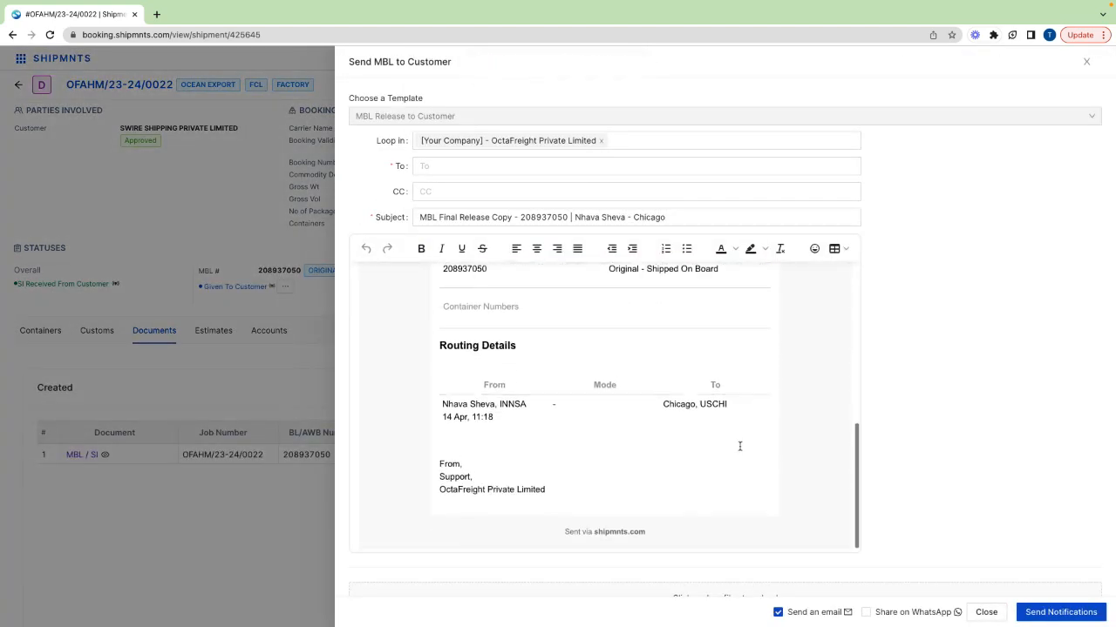
scroll(739, 447, up, 5)
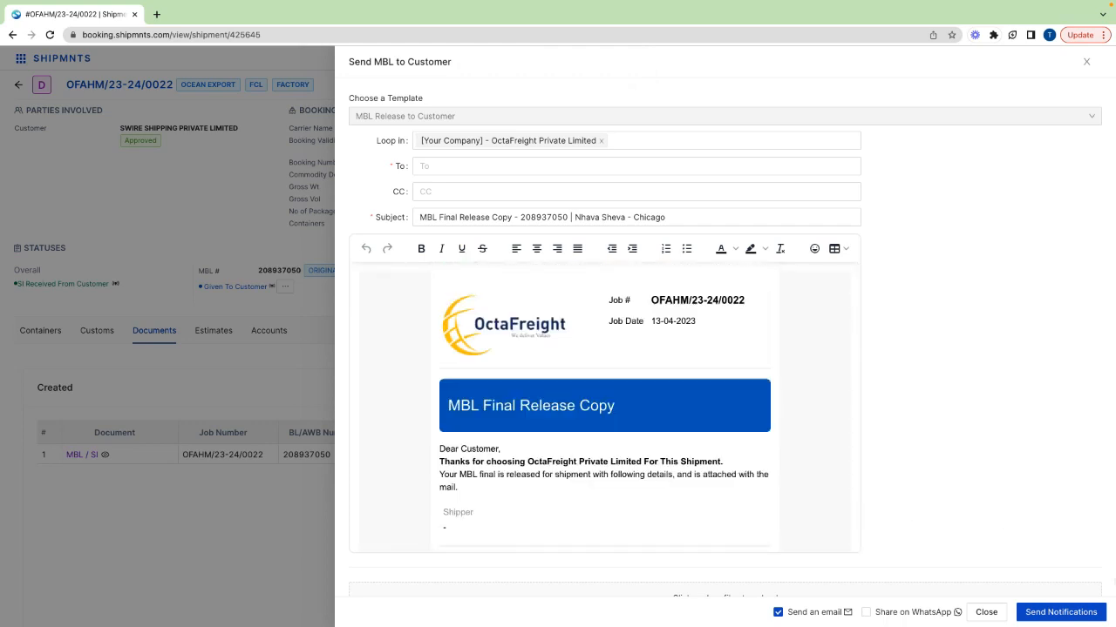
click(986, 612)
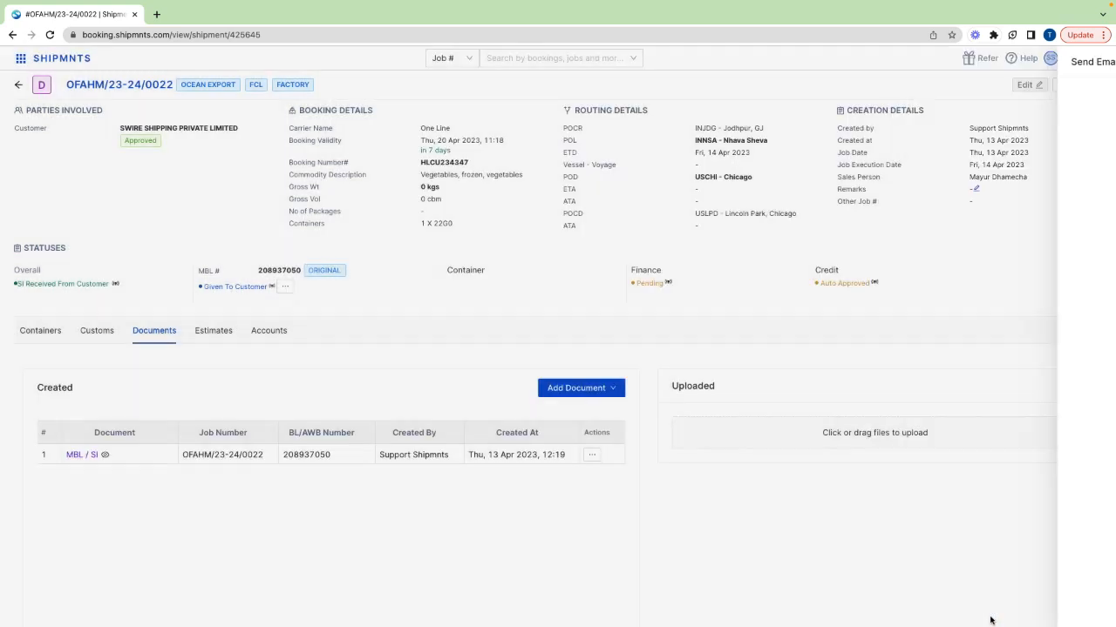
Mark the MBL as Received by Shipper with a received date of 13-04-2023.
click(284, 287)
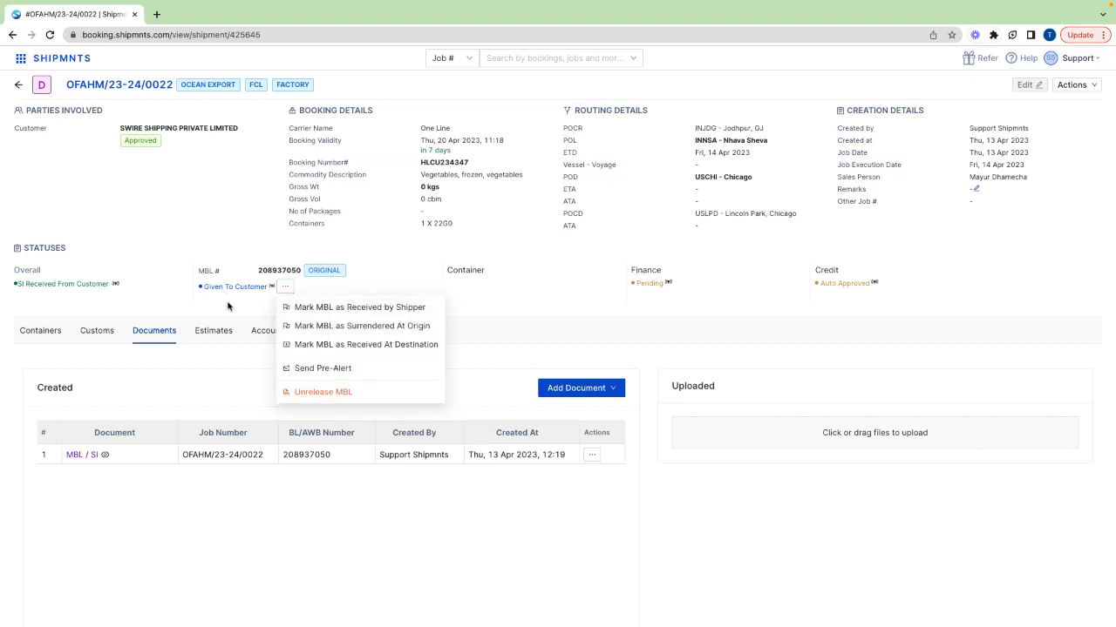
click(255, 307)
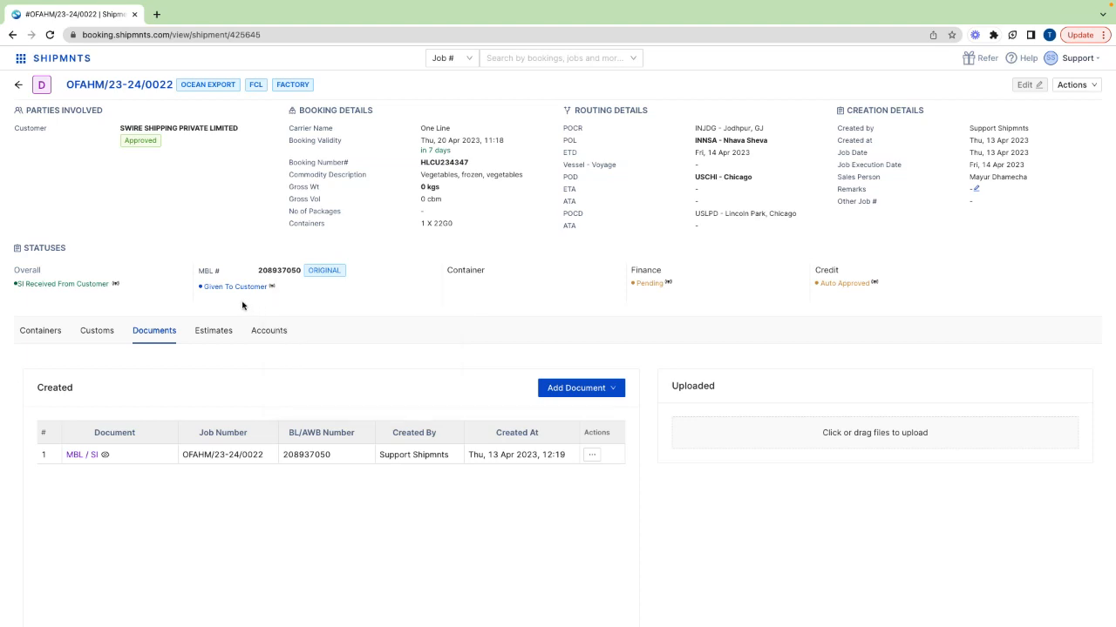
mouse_move(285, 290)
click(285, 290)
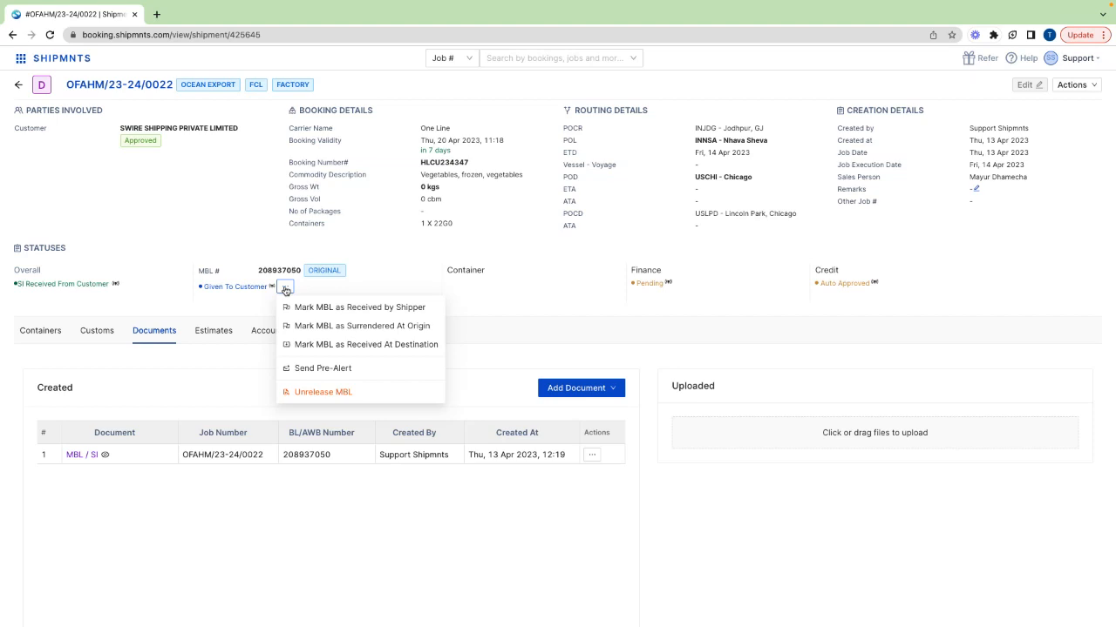
click(324, 310)
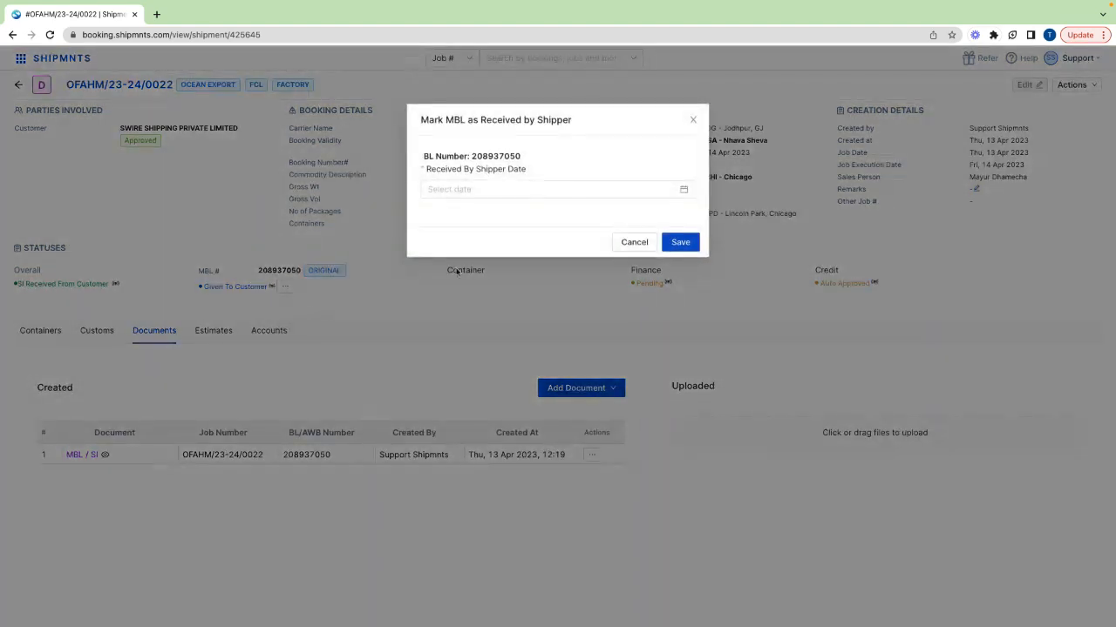
click(528, 188)
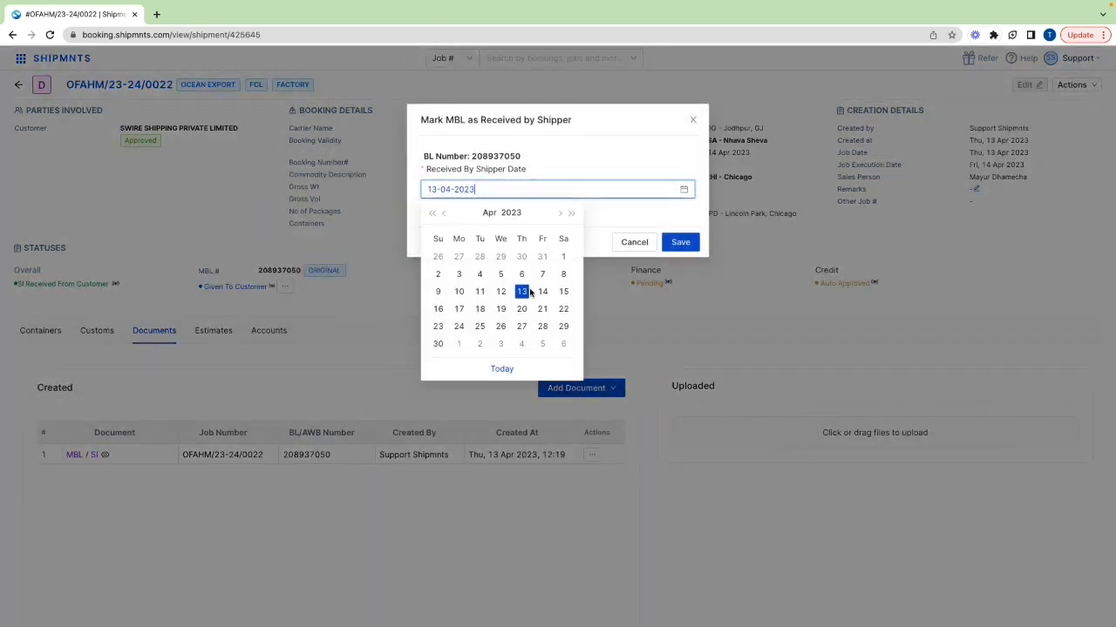
click(523, 291)
click(678, 244)
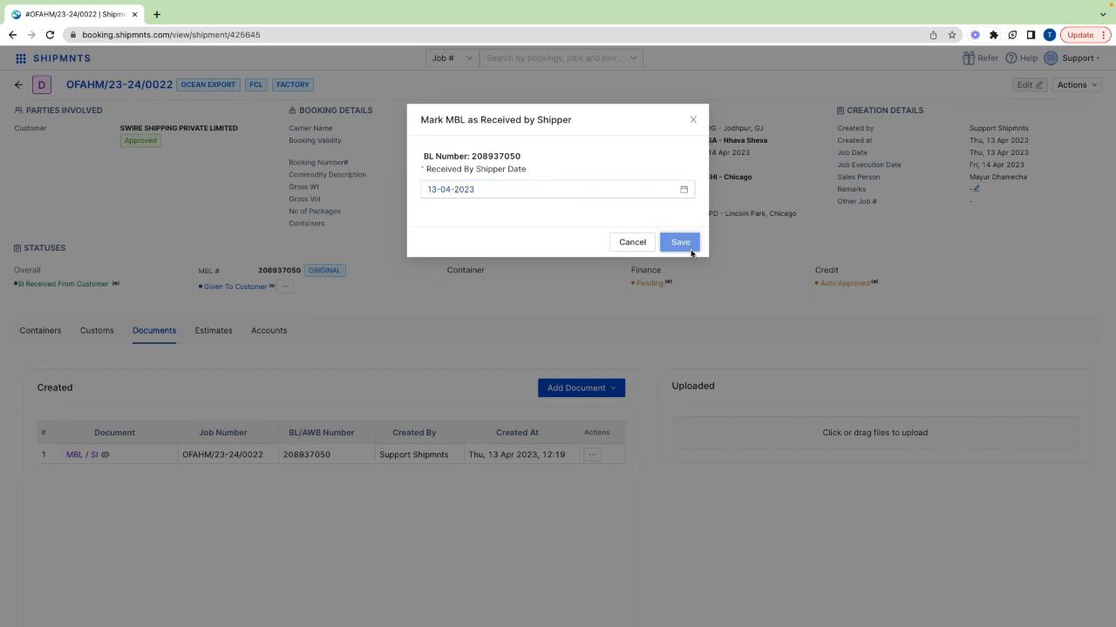
Mark the MBL as Surrendered At Origin on 13-04-2023 with Send Email enabled, and close the MBL Surrender notification without sending it.
click(289, 287)
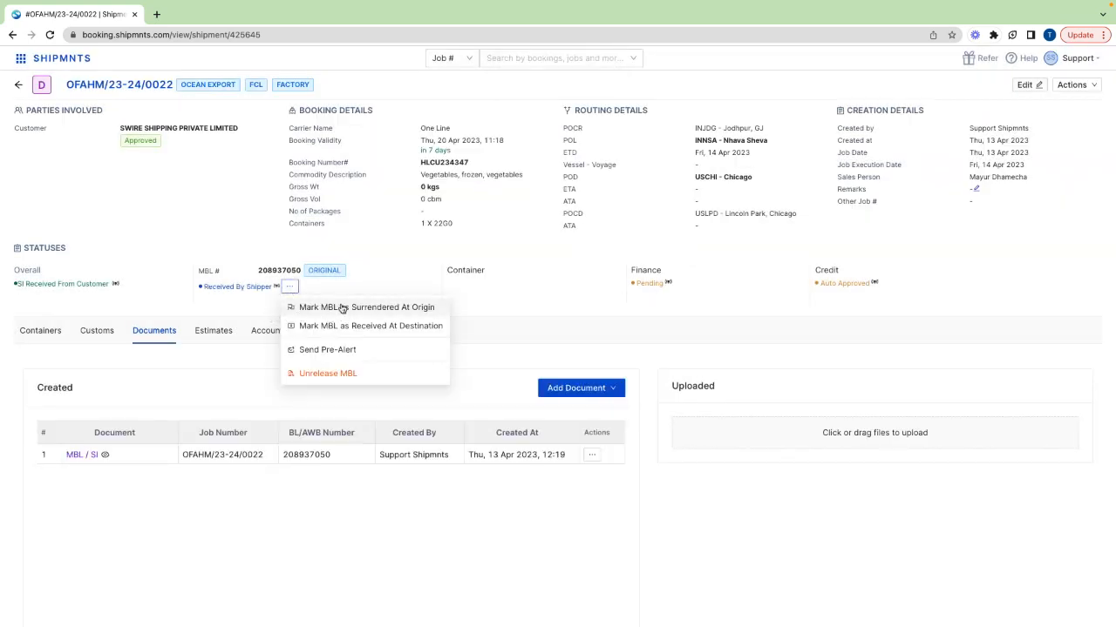
click(388, 311)
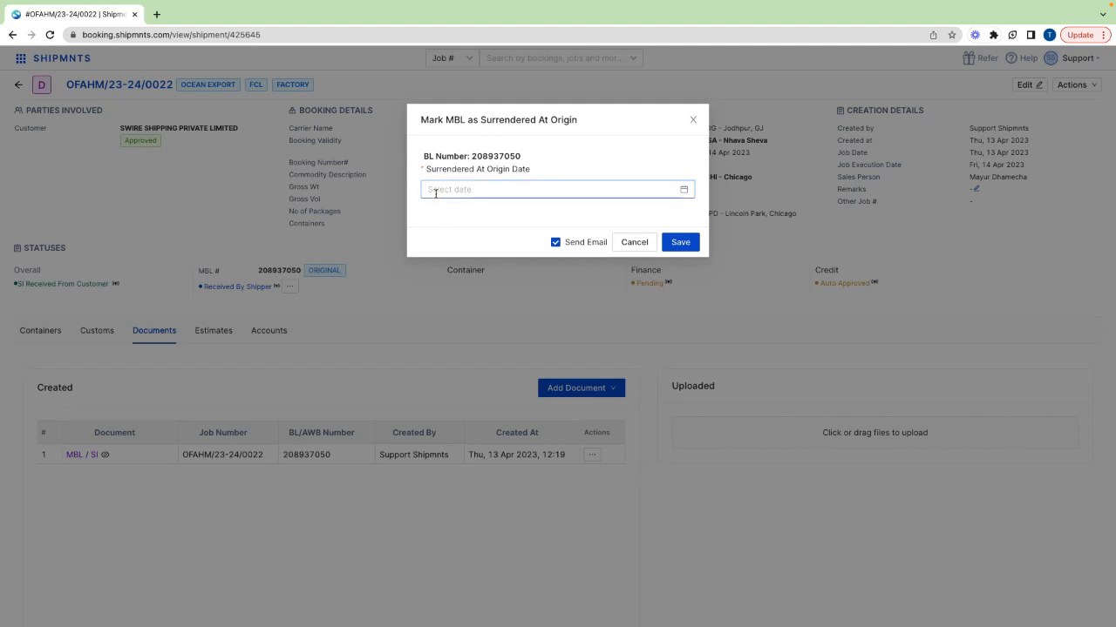
click(504, 192)
click(523, 293)
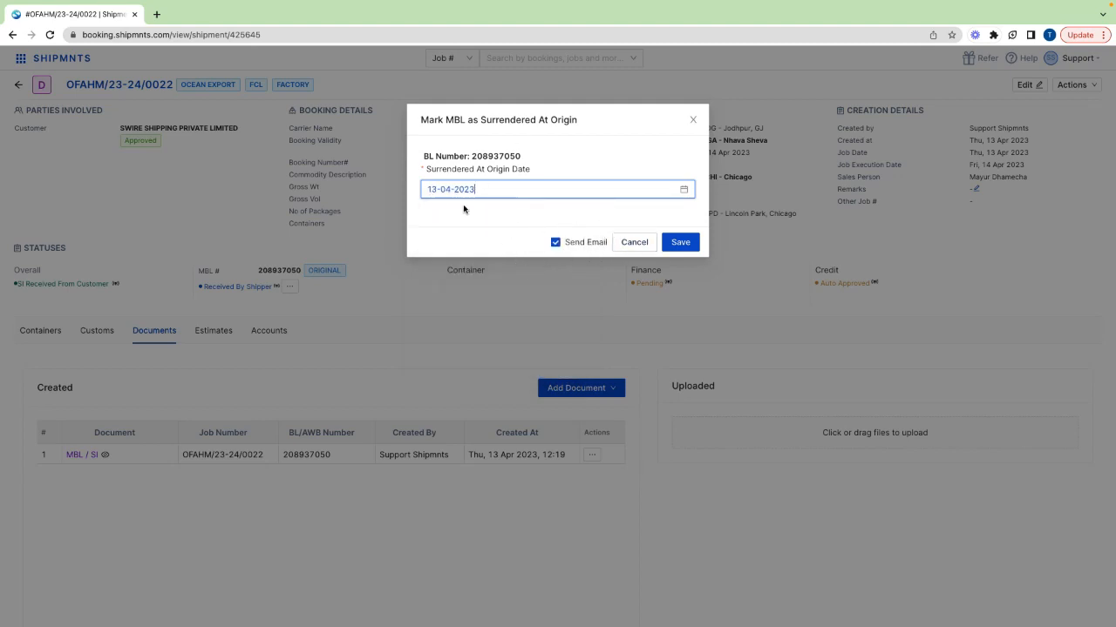
click(679, 243)
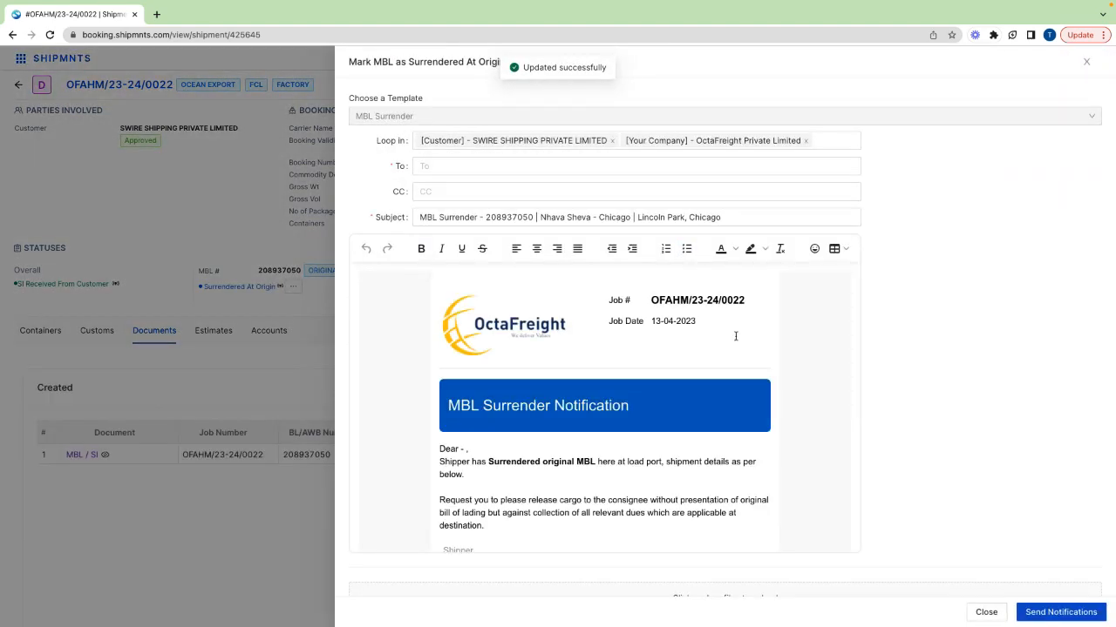
scroll(735, 333, down, 10)
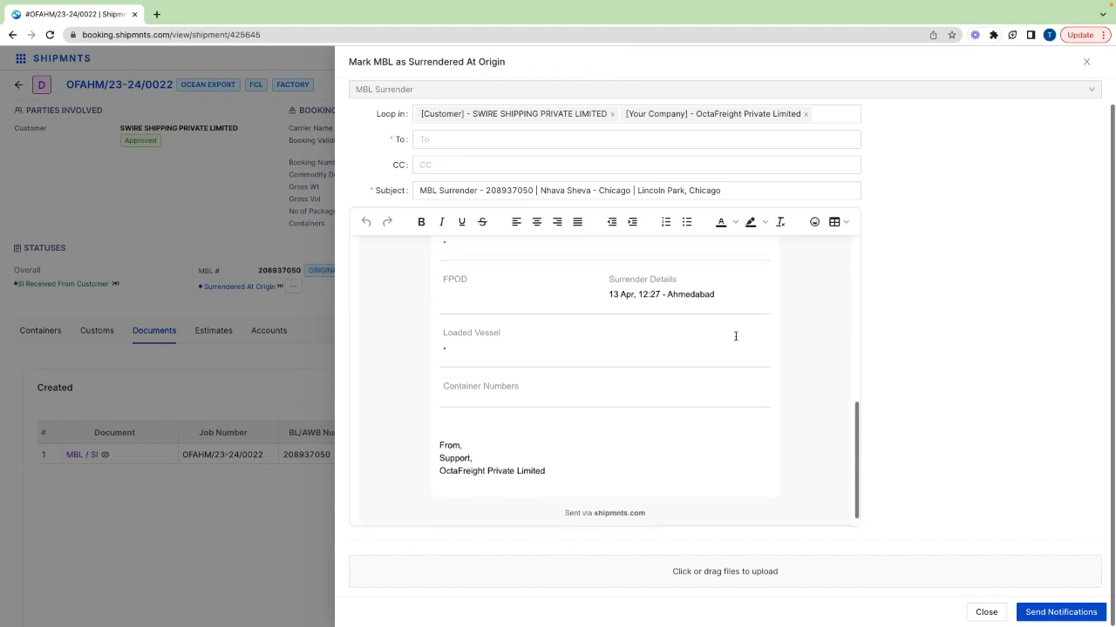
click(983, 613)
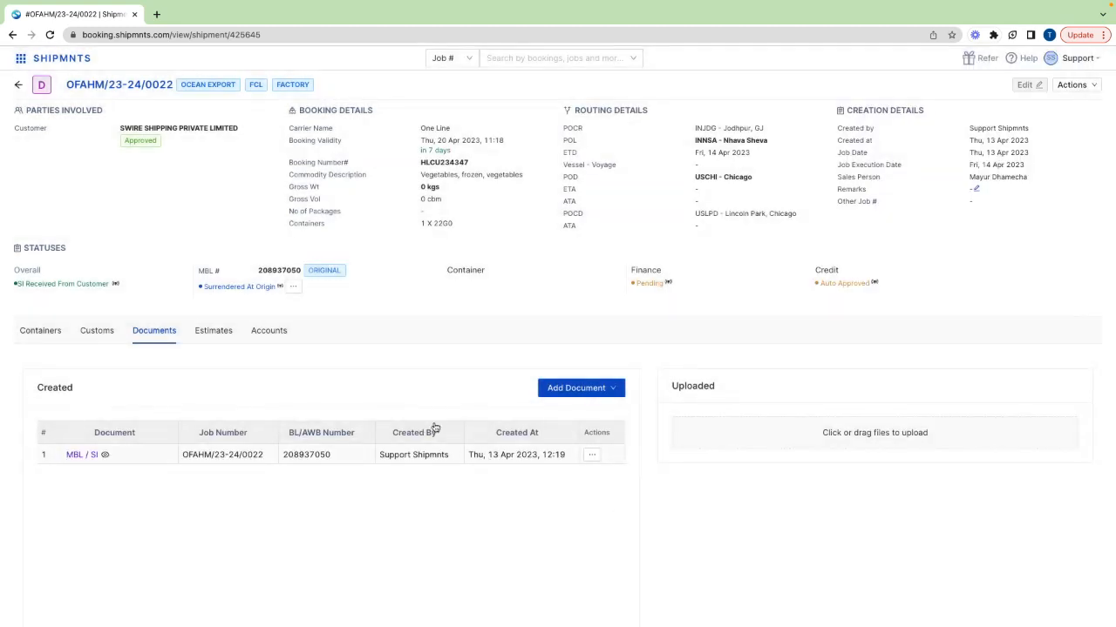
Check the remaining MBL actions, and advance the Beautiful.ai presentation from the MBL Milestones slide to the next one.
click(293, 287)
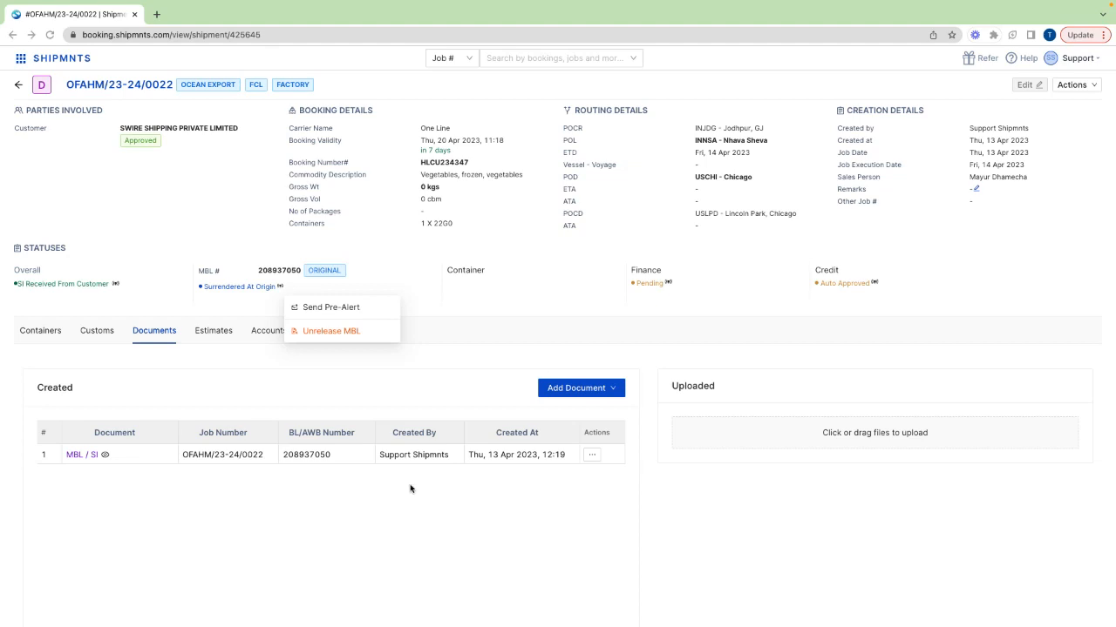
key(ctrl+Left)
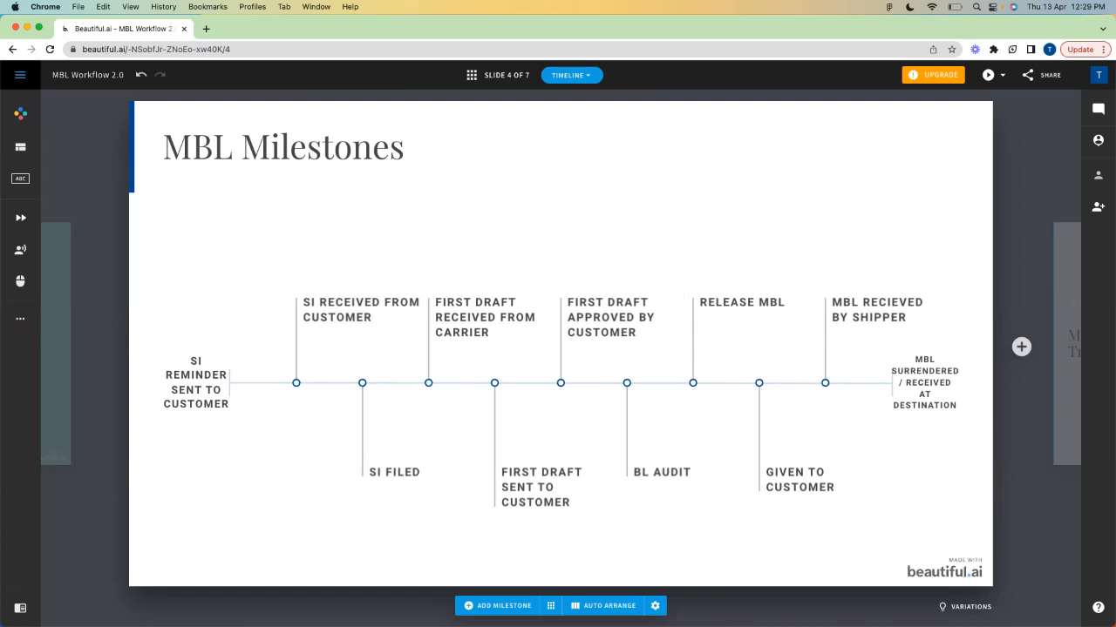
click(1078, 256)
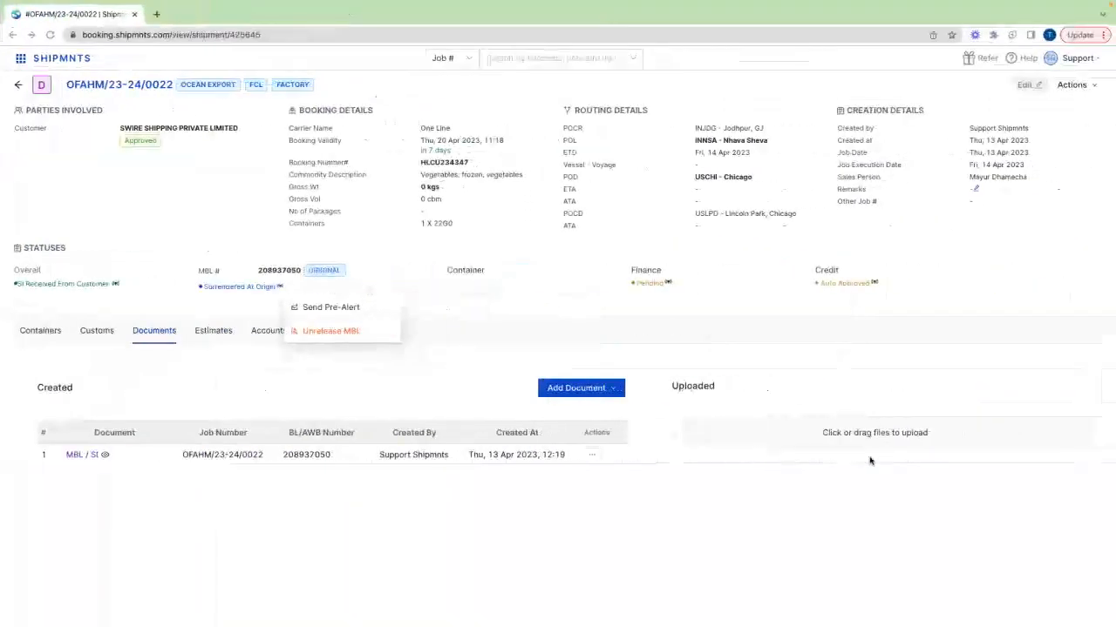
Review the shipment's MBL Timeline in Shipmnts from SI Filed to Surrendered At Origin, including the courier tracking number, and close it.
click(280, 288)
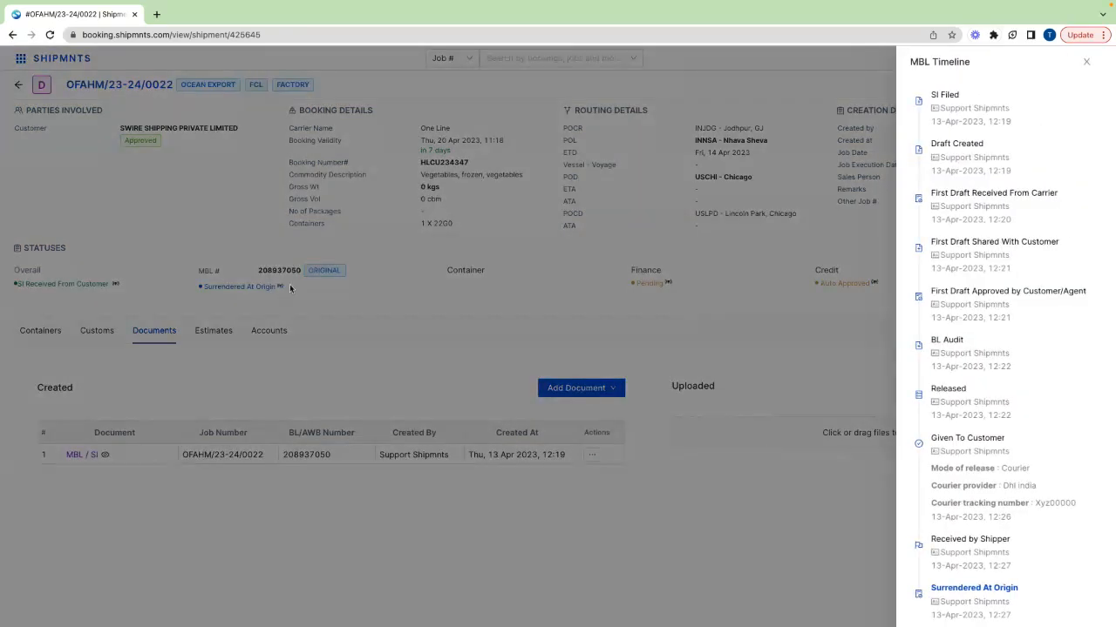
scroll(1004, 371, down, 1)
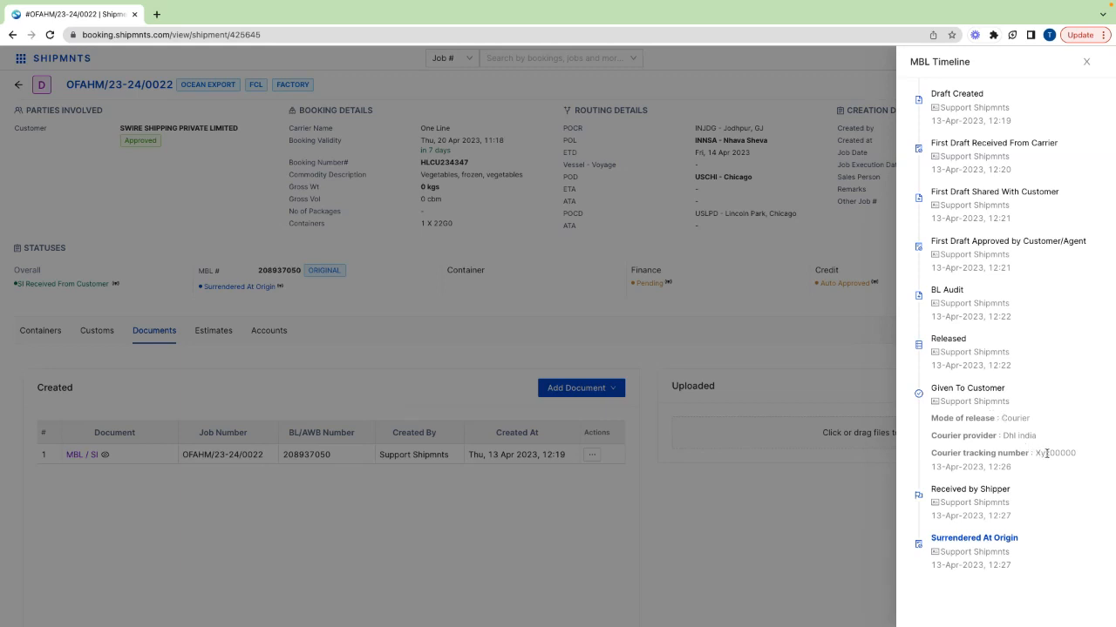
double_click(1046, 452)
scroll(982, 343, up, 1)
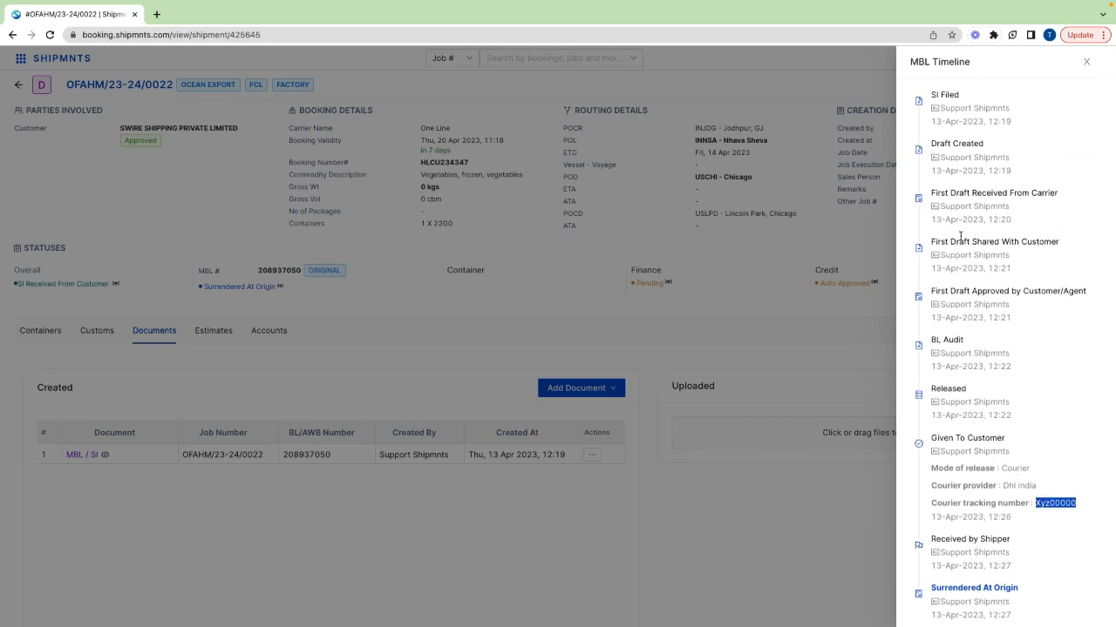
scroll(976, 325, down, 1)
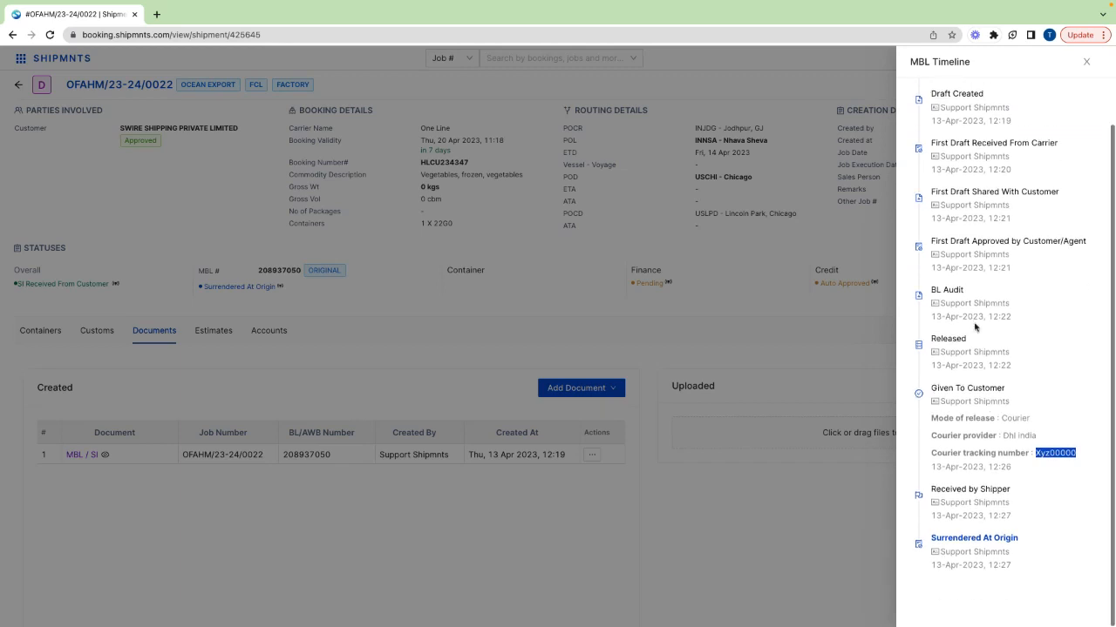
scroll(974, 327, up, 1)
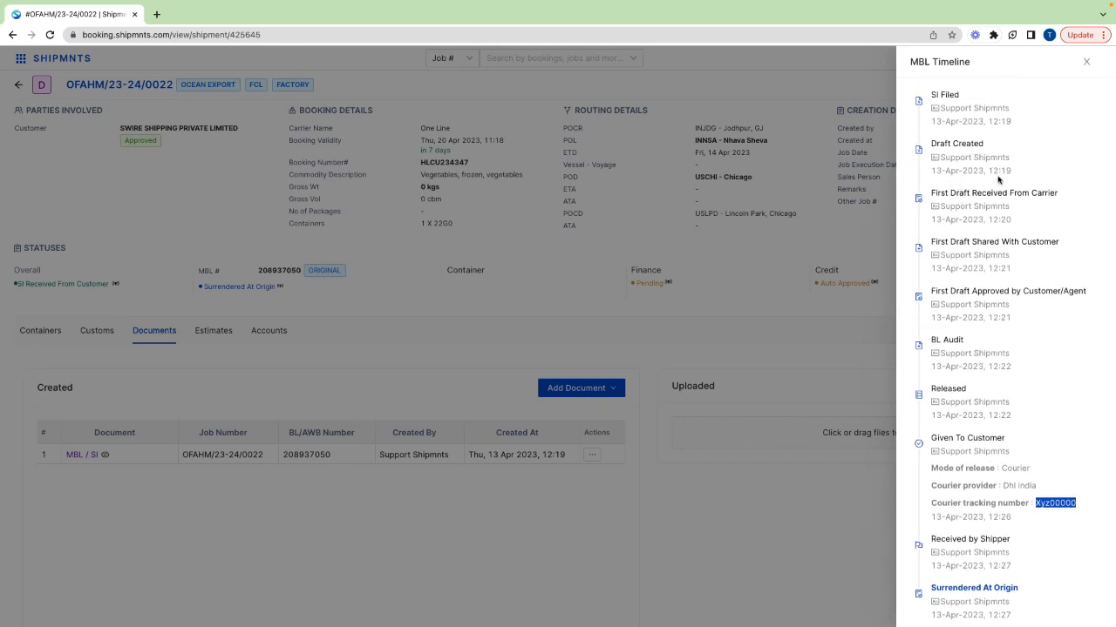
click(1009, 270)
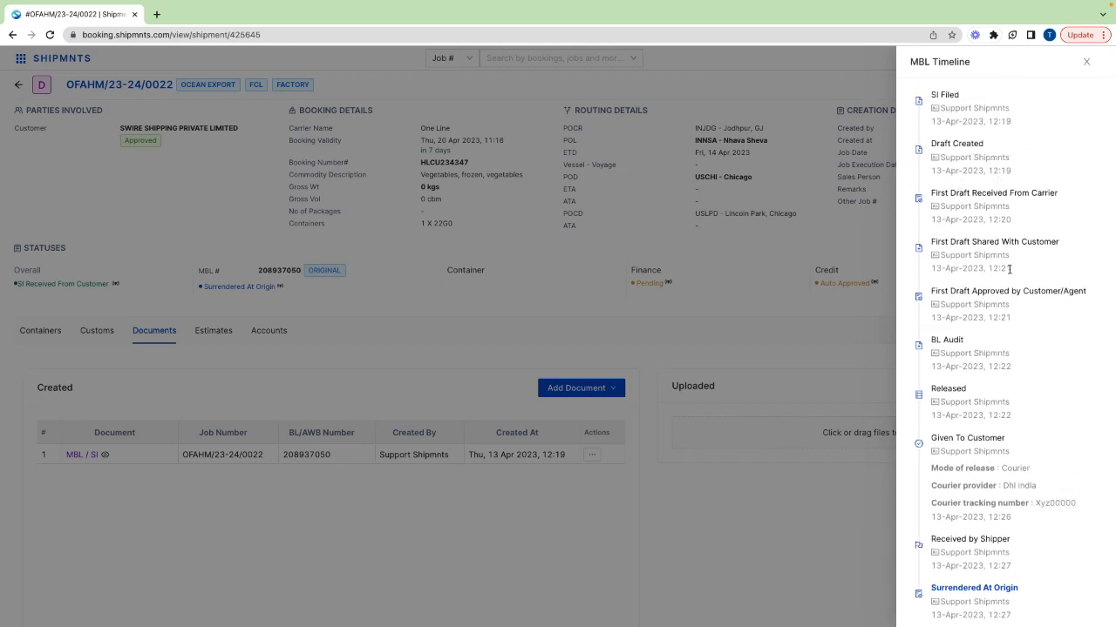
click(1087, 65)
Advance past the MBL Tracker slide in Beautiful.ai, and open the Ocean Export MBL list in Shipmnts.
key(ctrl+Left)
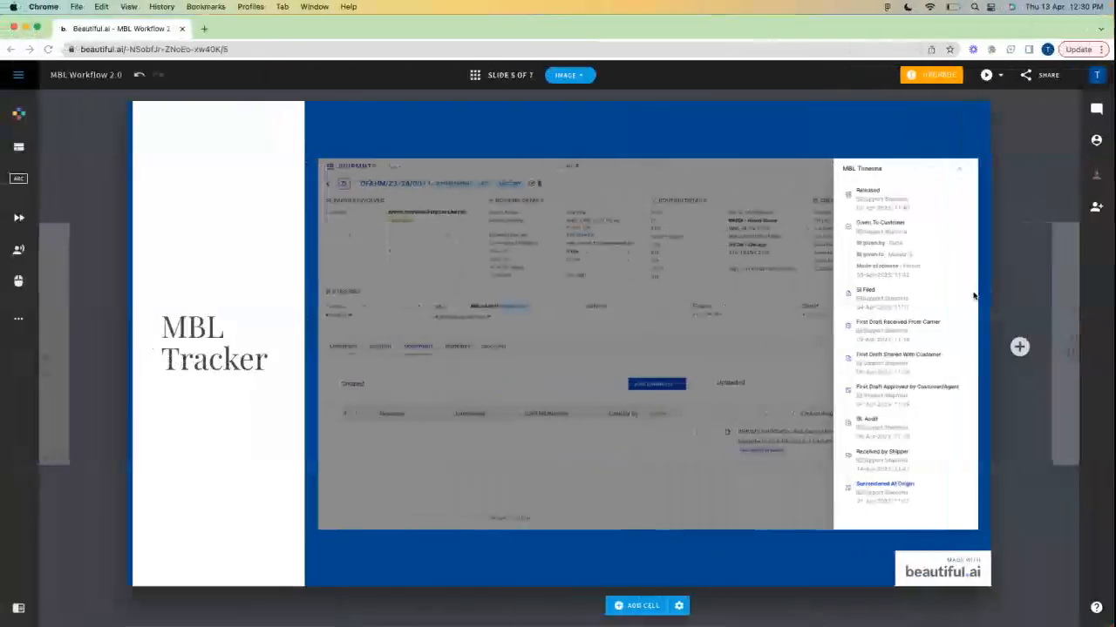
click(1066, 370)
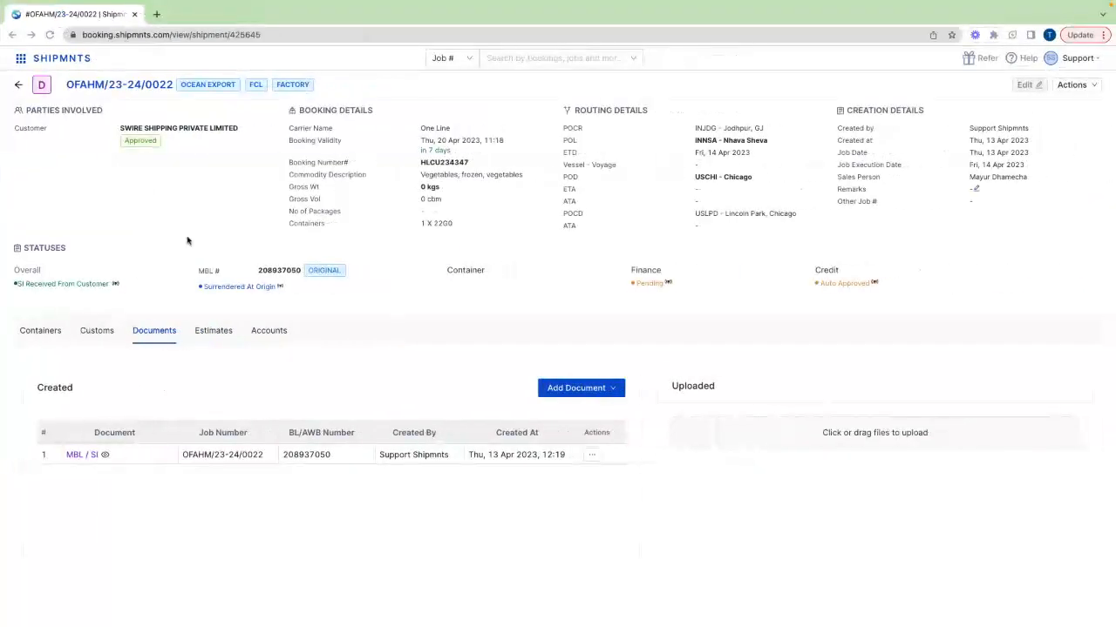
click(22, 60)
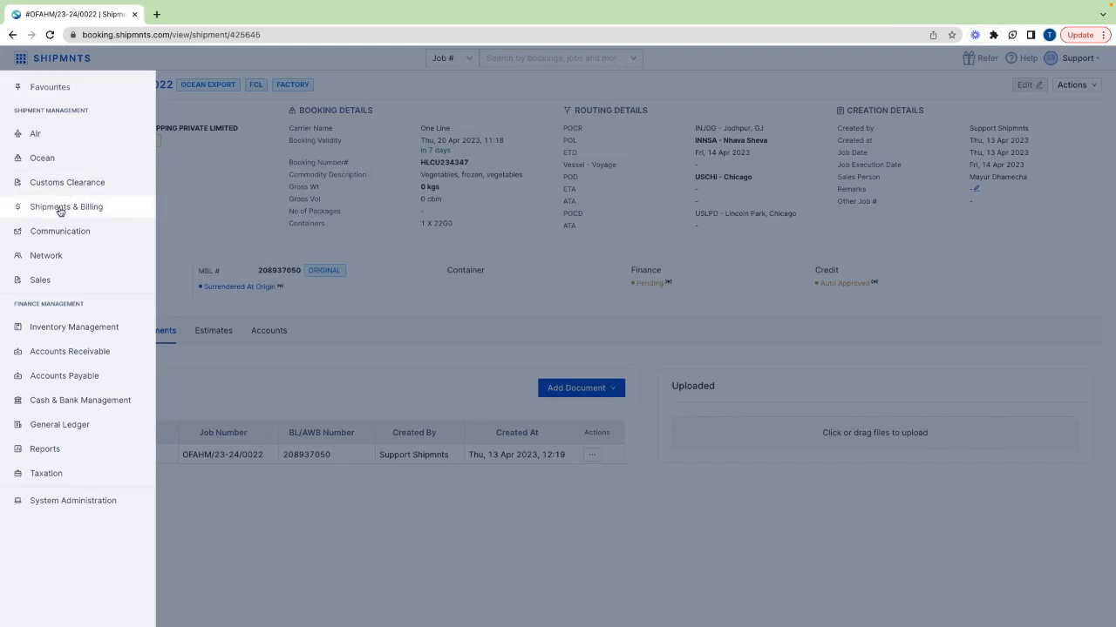
click(42, 159)
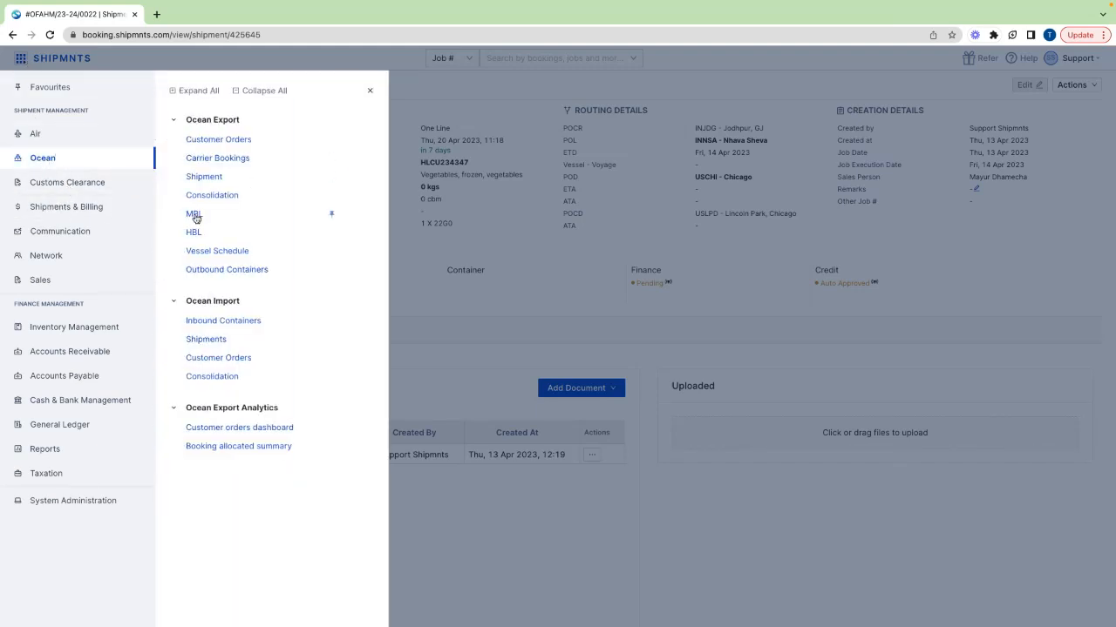
click(193, 217)
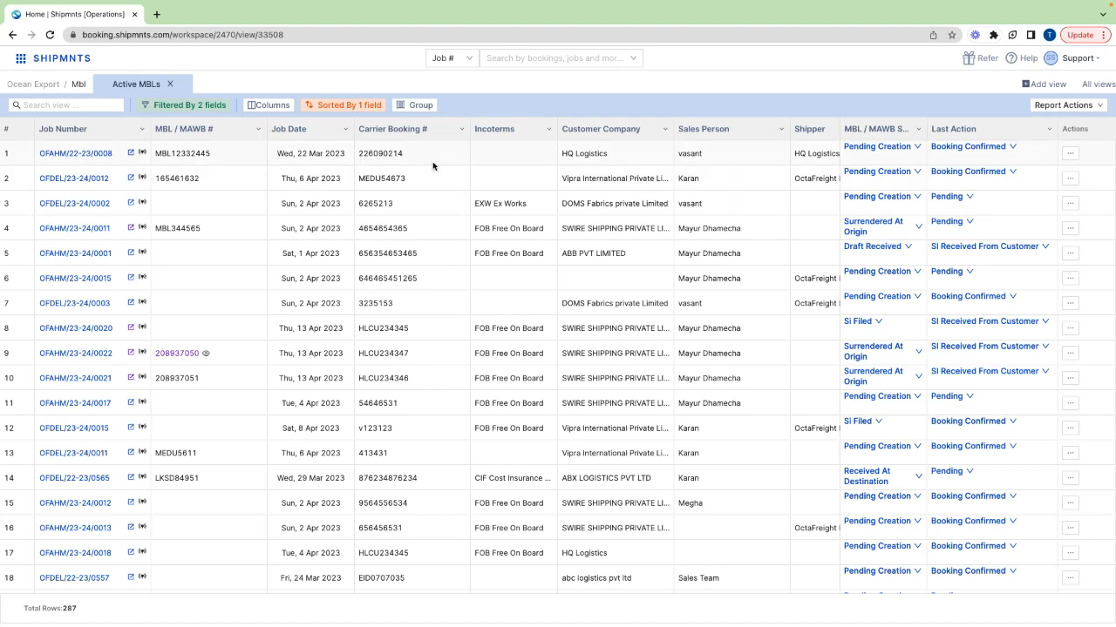
Examine the Active MBLs list's booking, carrier, routing, vessel and container columns through to the SI and draft milestone dates.
scroll(433, 166, right, 2)
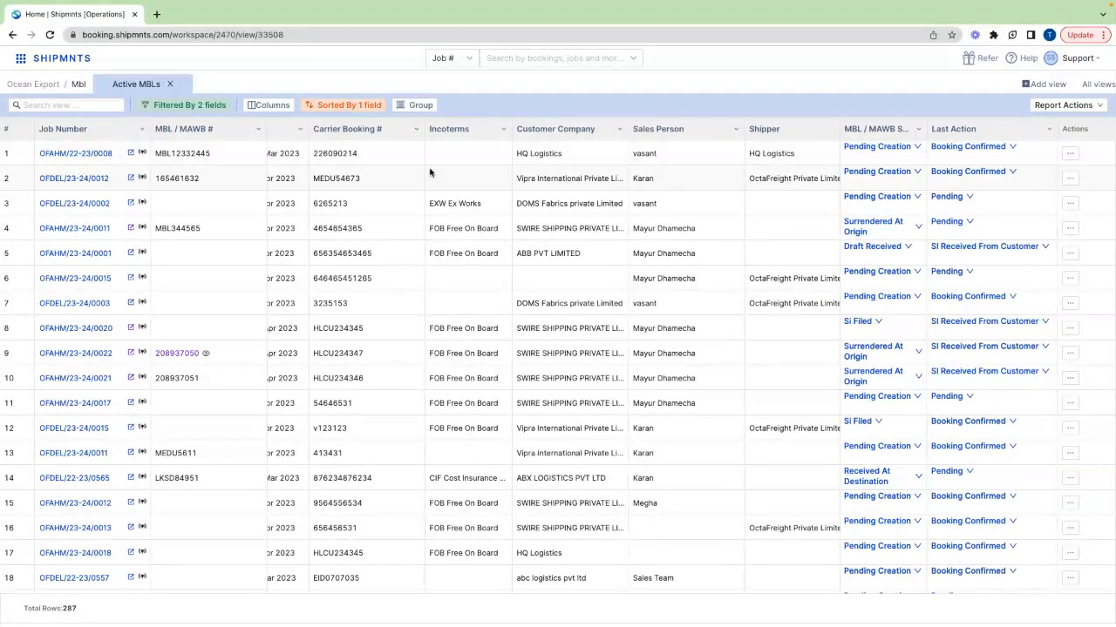
scroll(430, 172, right, 10)
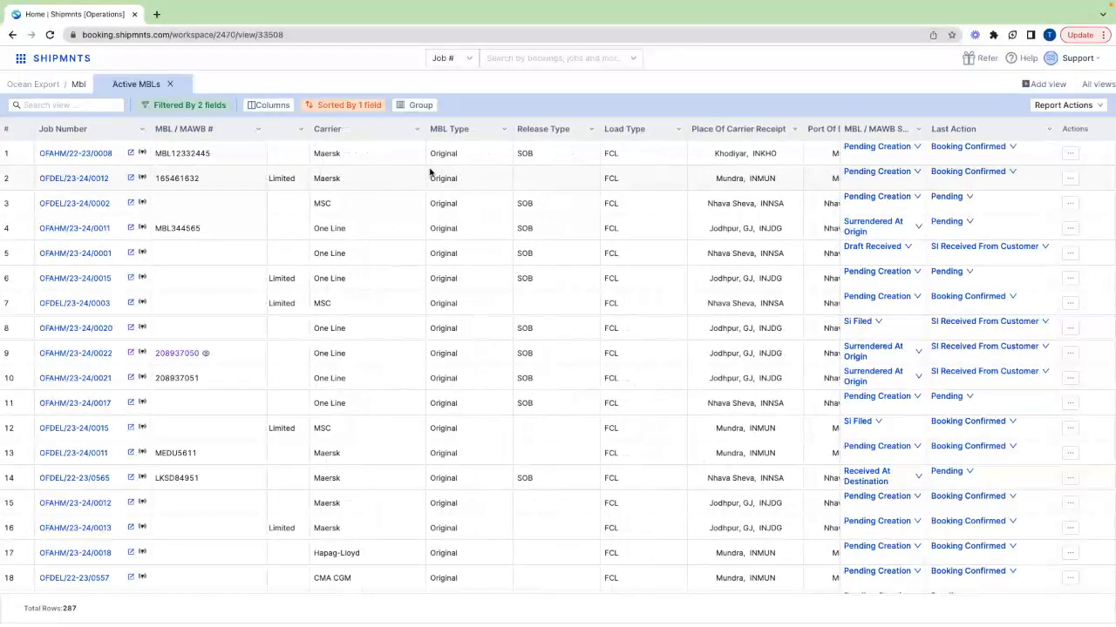
scroll(430, 171, right, 10)
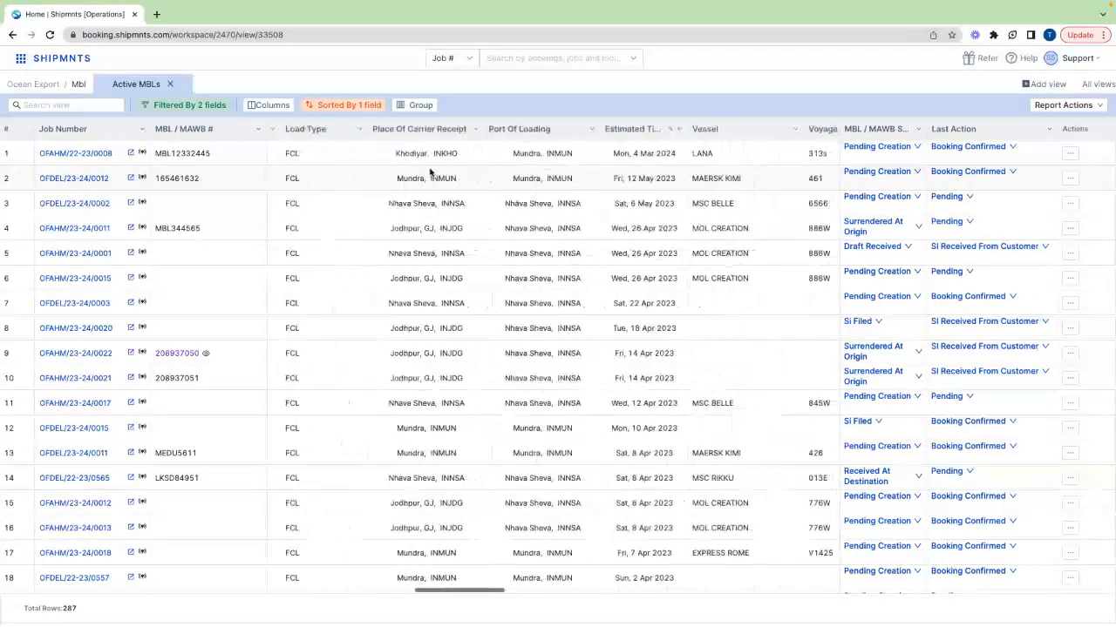
scroll(430, 172, right, 5)
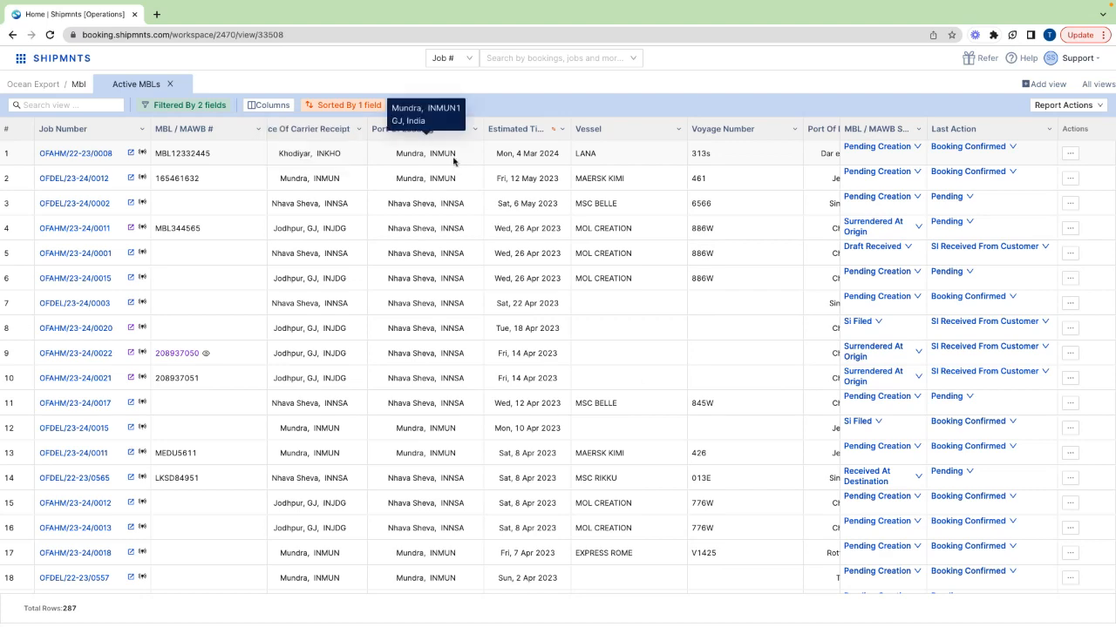
scroll(482, 168, right, 5)
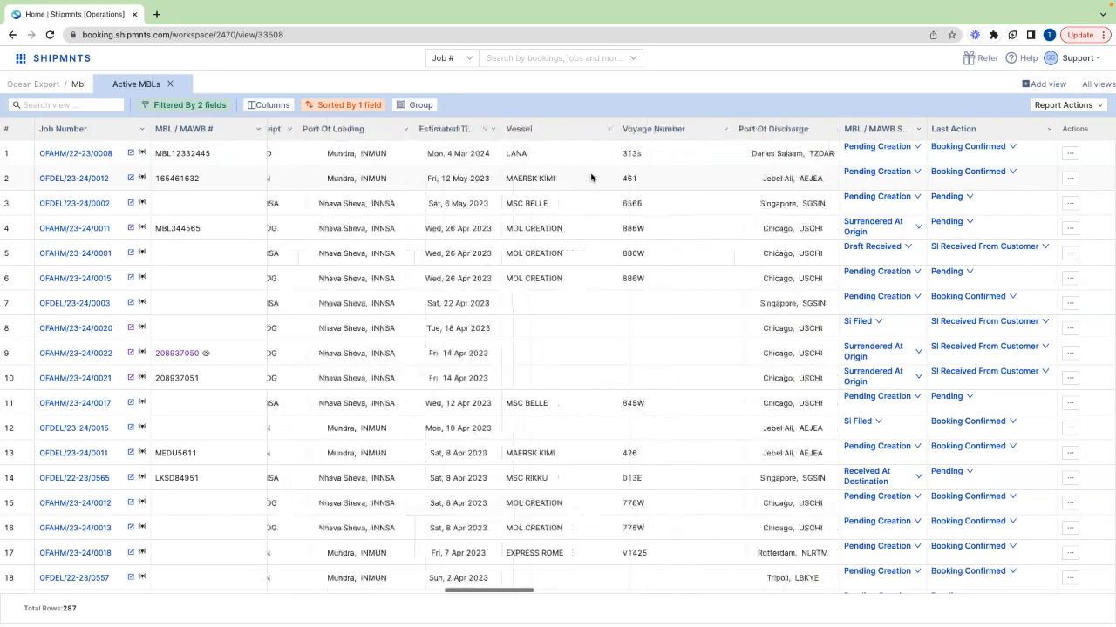
scroll(591, 178, right, 10)
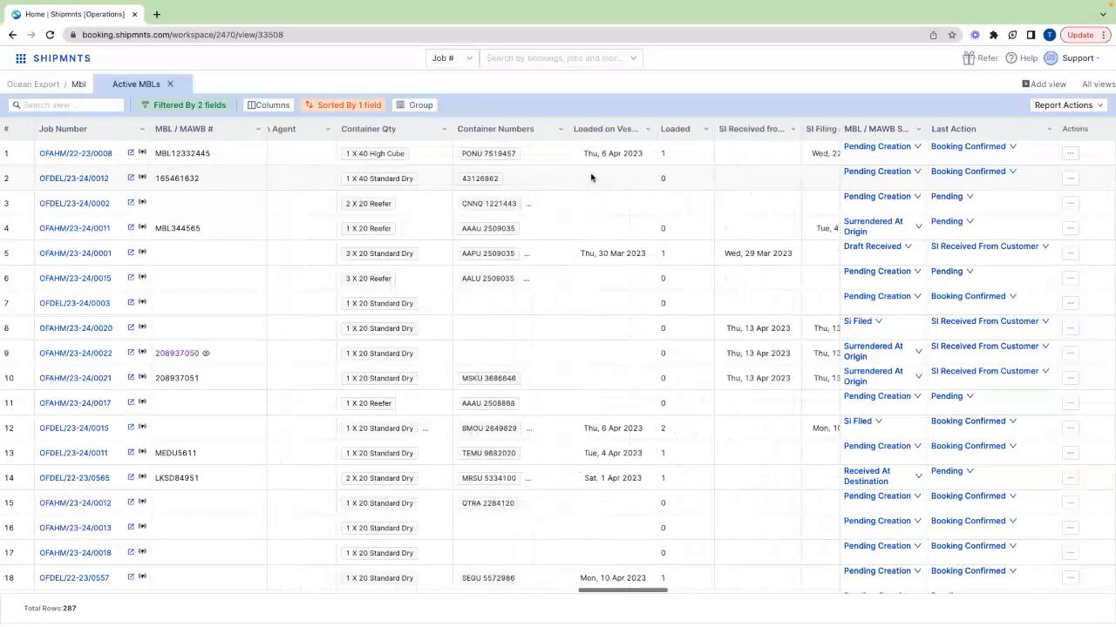
scroll(591, 178, right, 8)
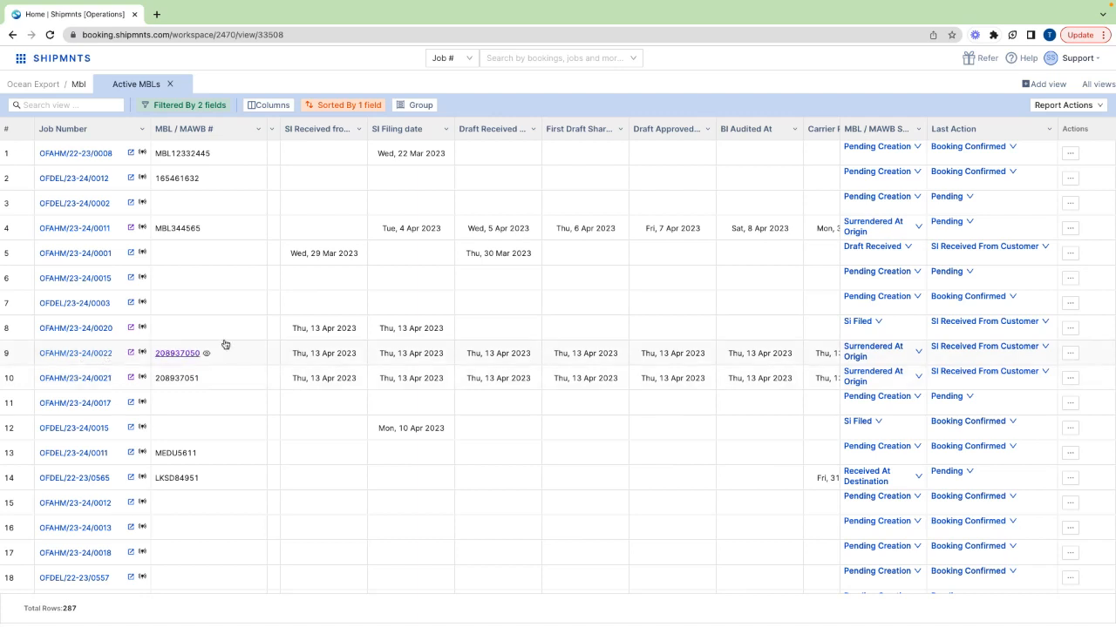
Review the row 9 shipment's MBL milestone dates from SI Received to Carrier Released, including who released it.
scroll(361, 362, left, 3)
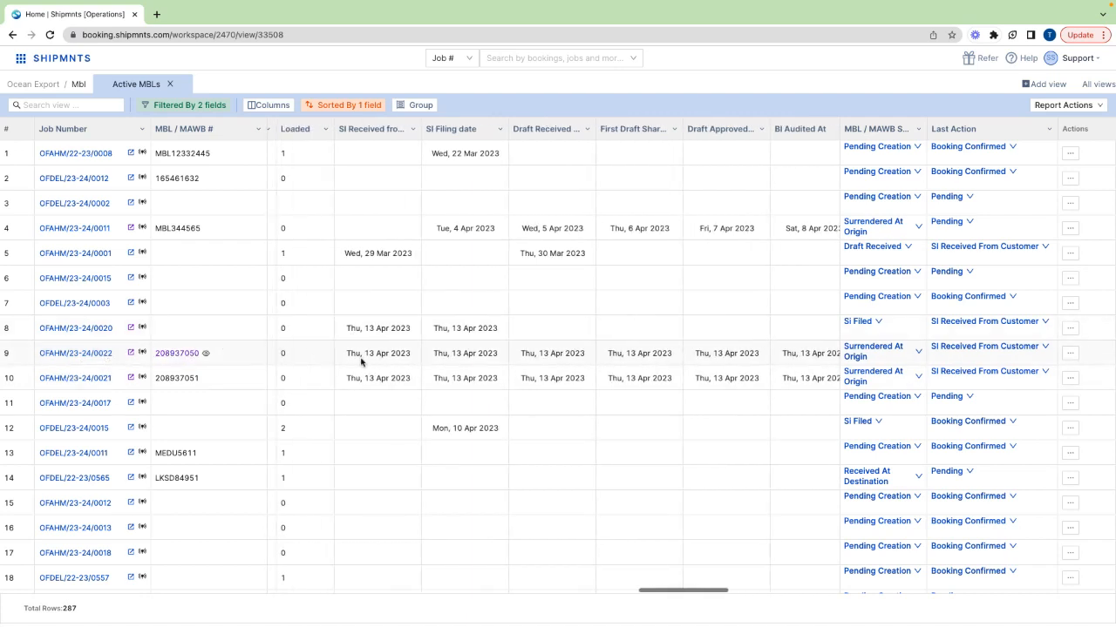
scroll(360, 362, right, 3)
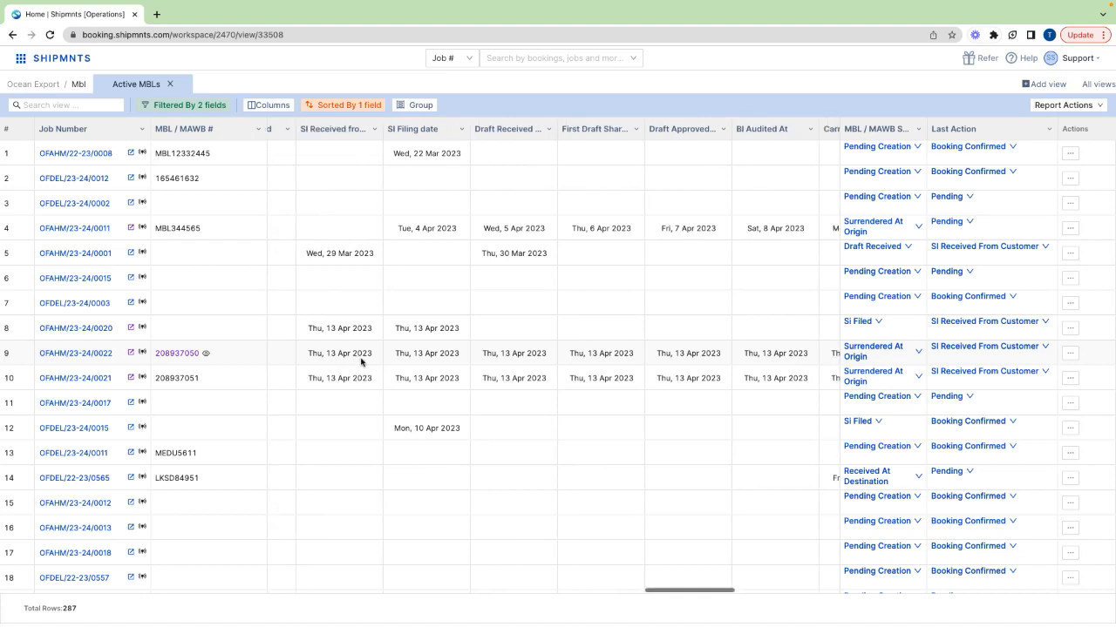
scroll(361, 362, right, 1)
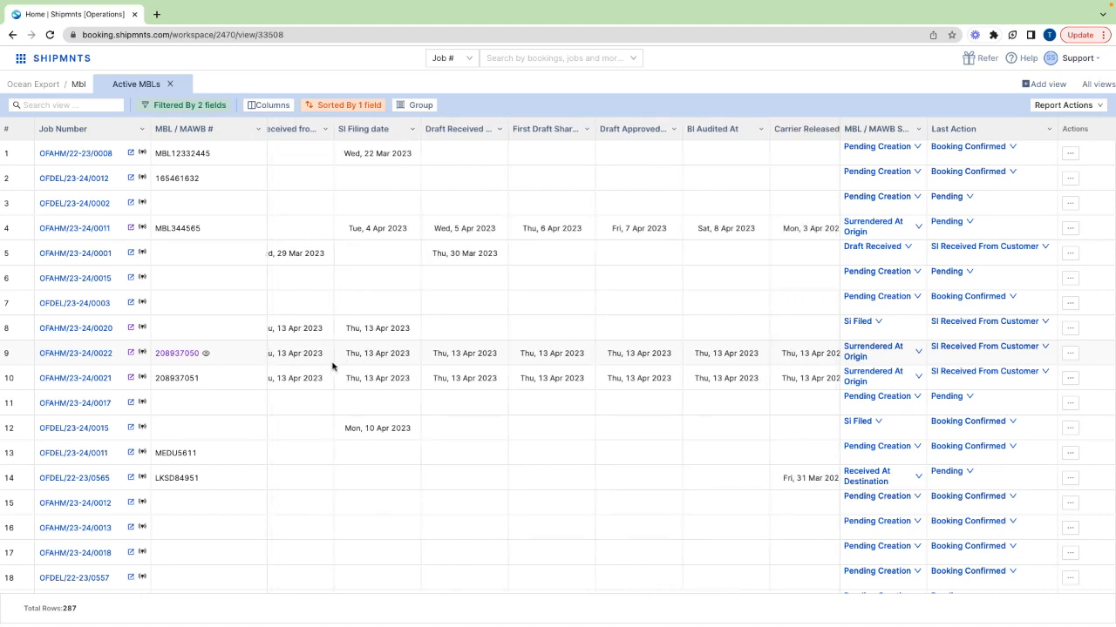
scroll(386, 353, left, 2)
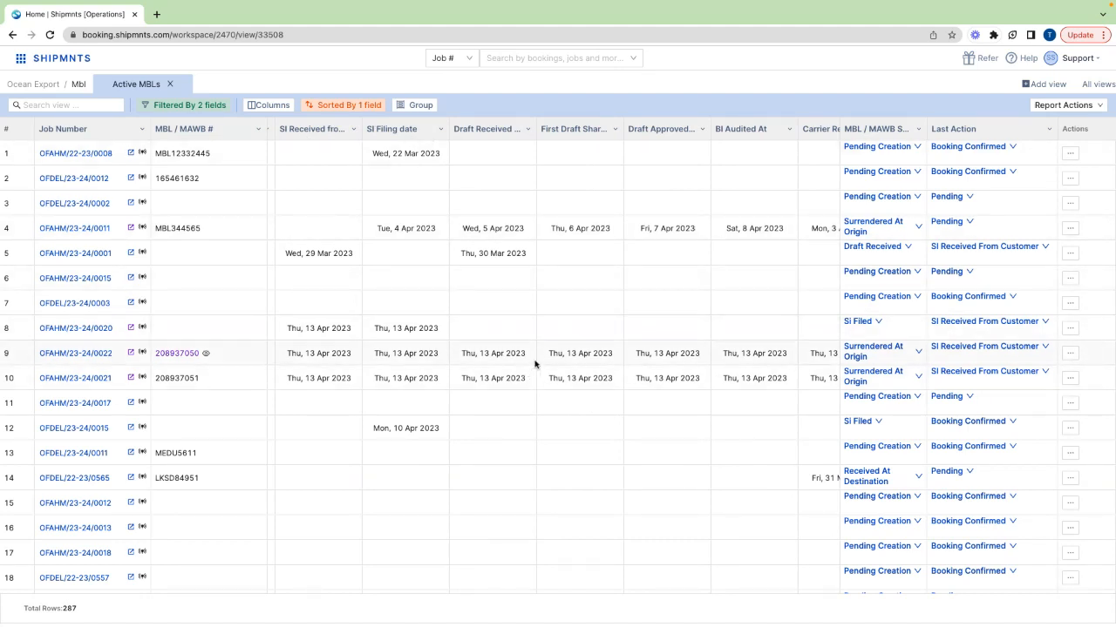
scroll(545, 370, right, 2)
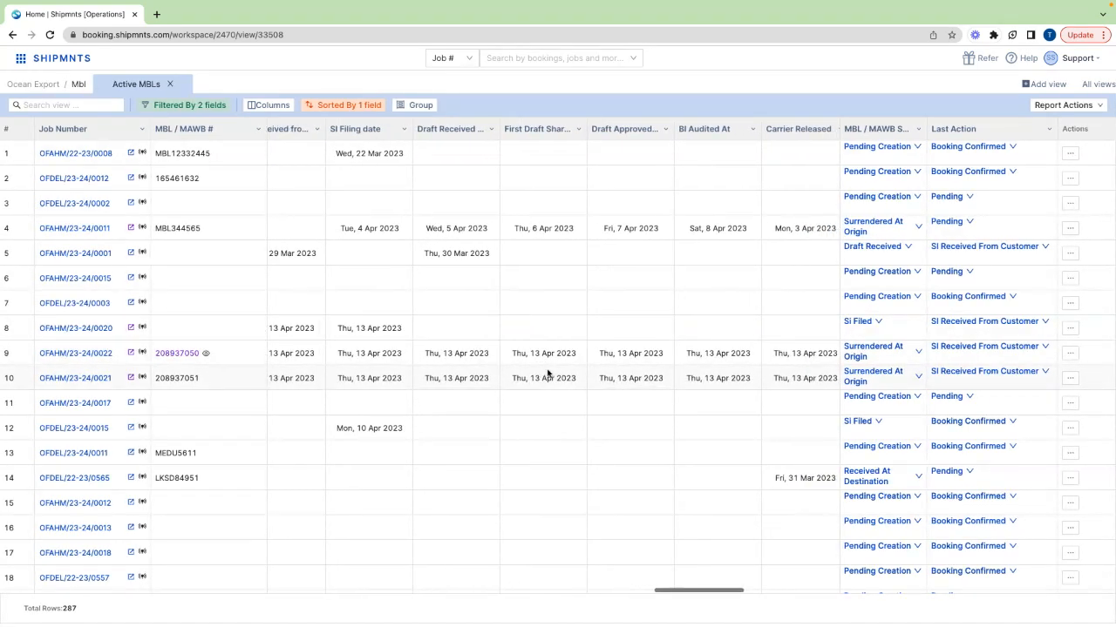
scroll(547, 373, right, 4)
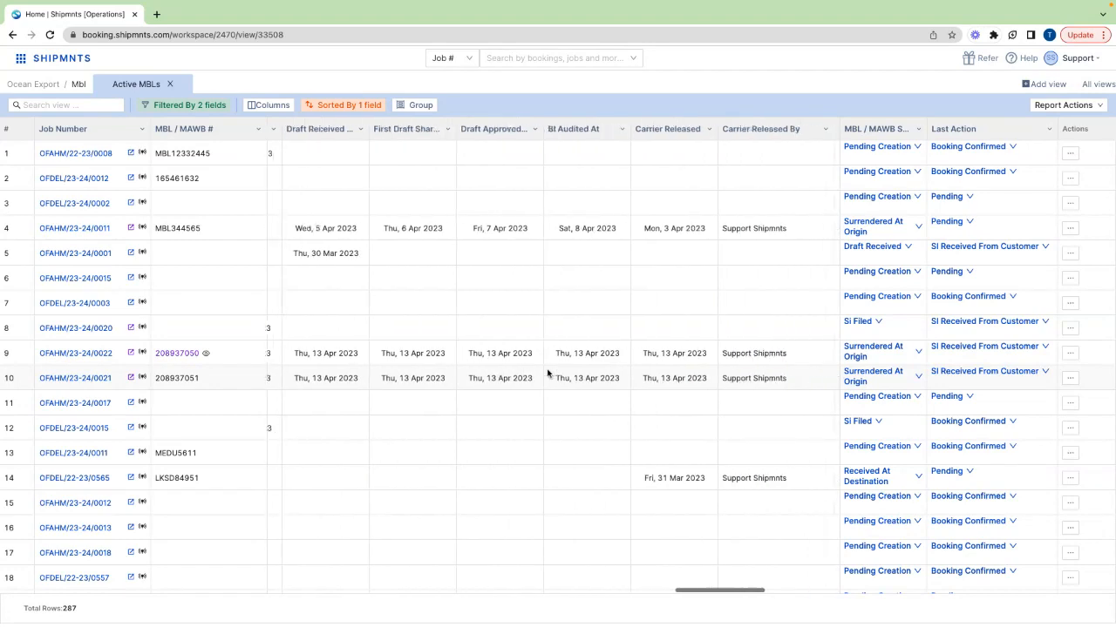
Check the row 9 shipment's activity milestones and the BL Audit entry in its MBL Timeline, and return to Active MBLs.
click(142, 354)
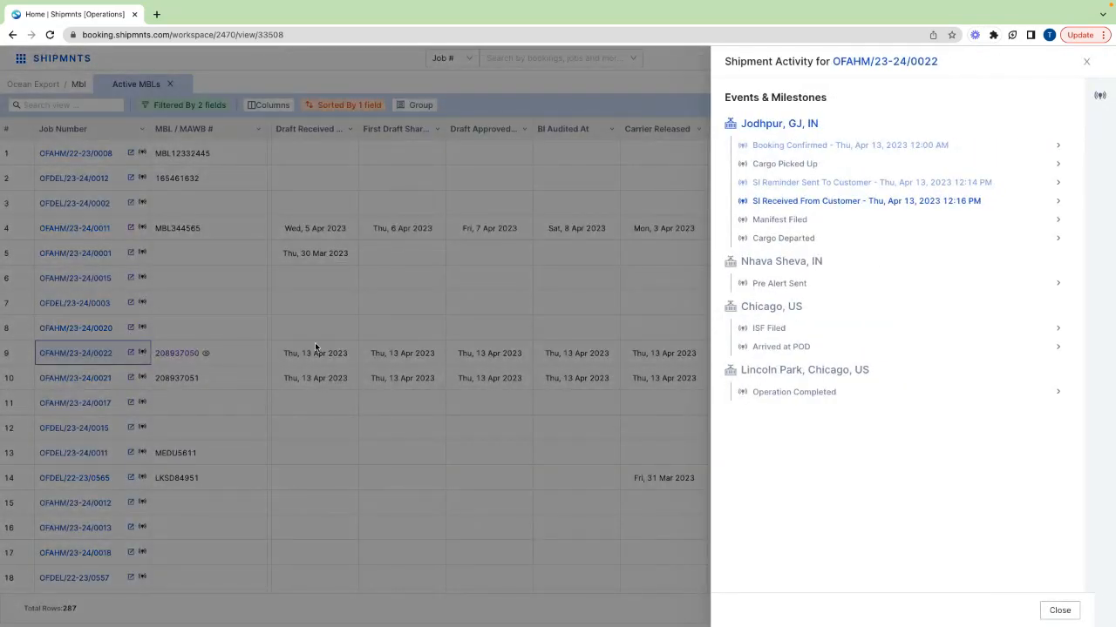
click(1086, 62)
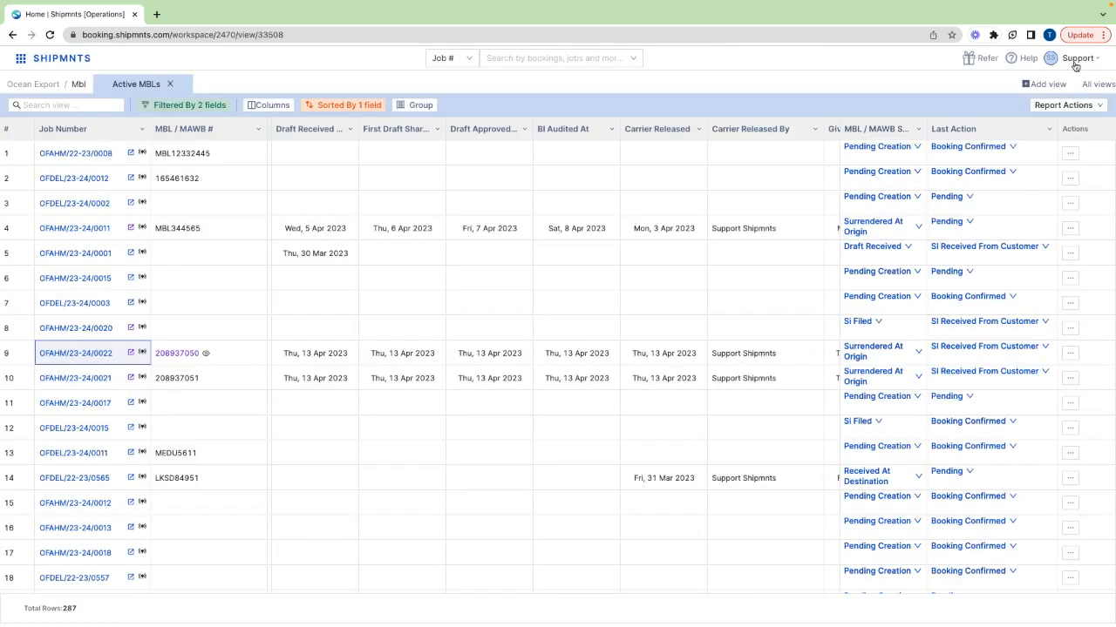
click(131, 354)
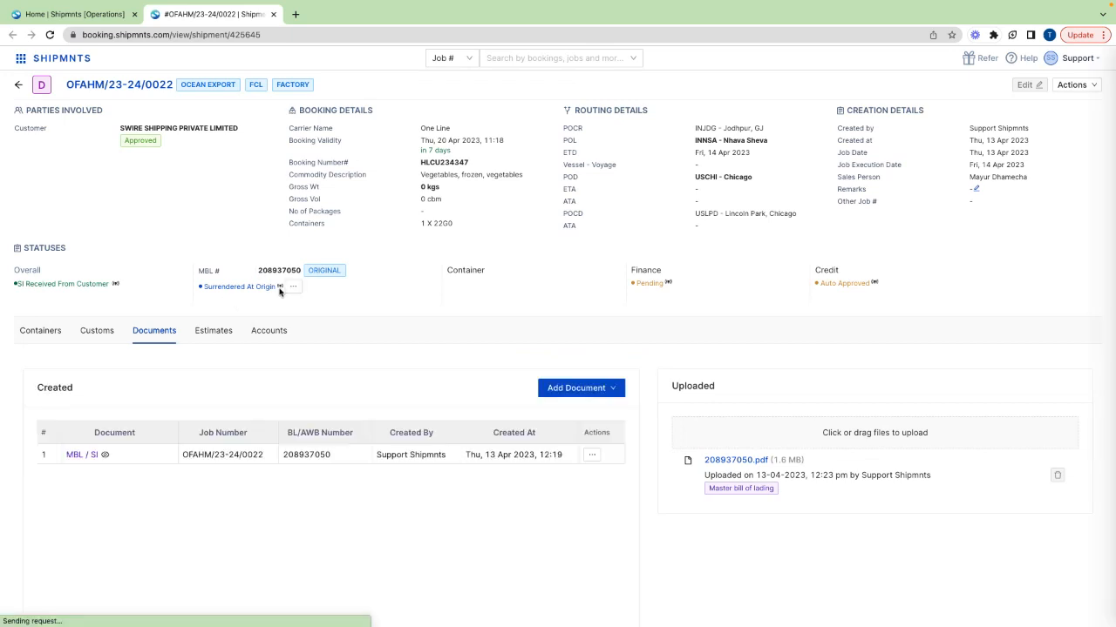
click(280, 287)
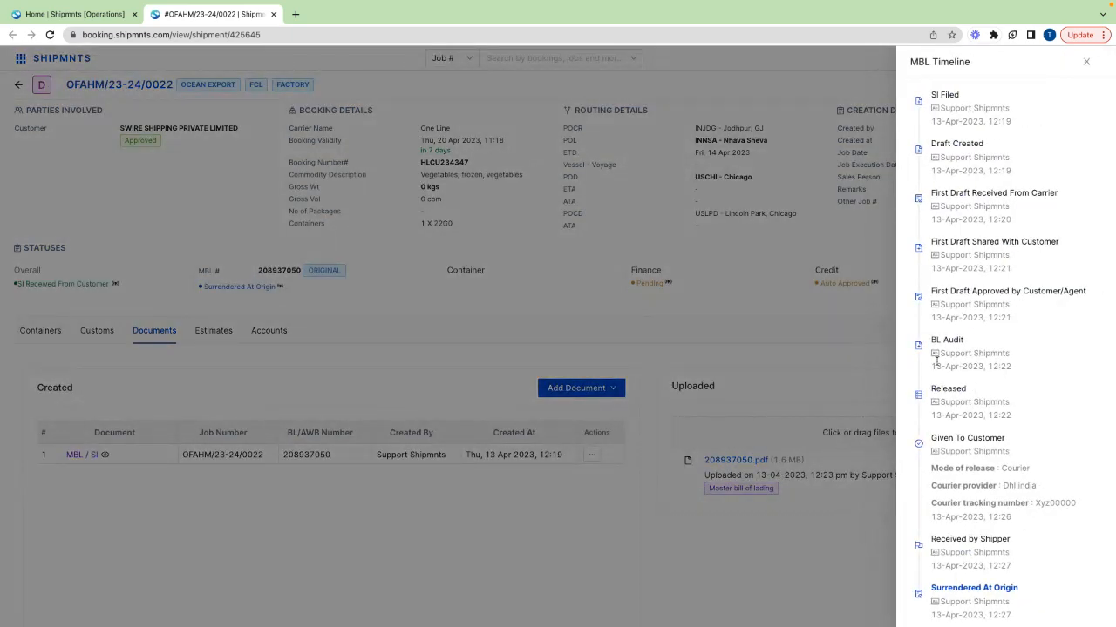
drag(939, 355, 1018, 358)
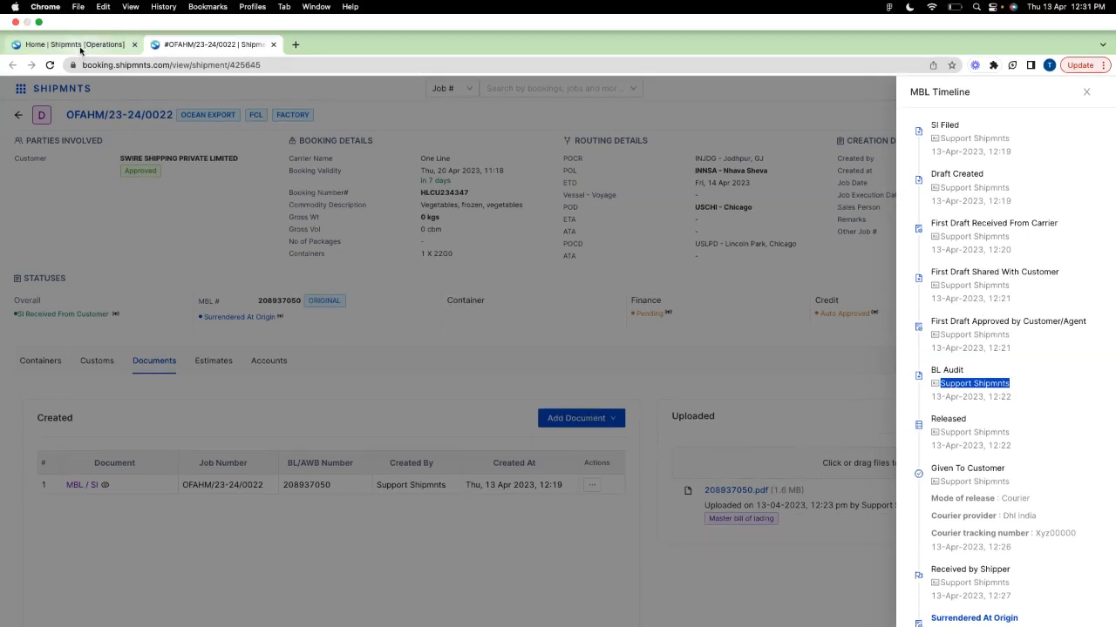
click(80, 50)
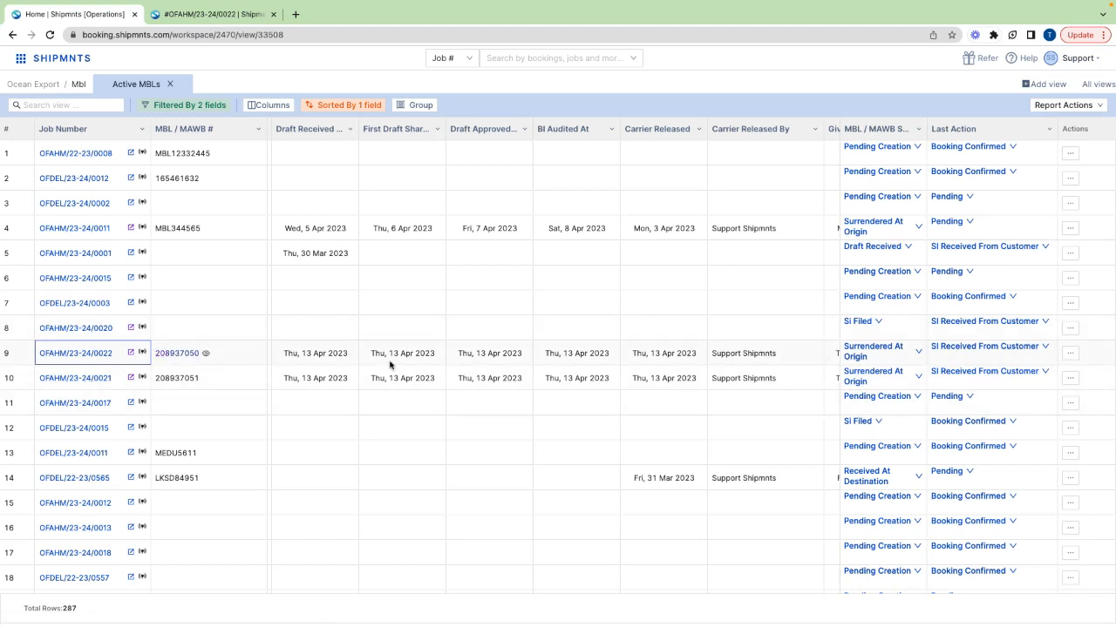
Review the Given To Customer, Received By Shipper, Surrendered At Origin and SI Cutoff Date columns across the list.
scroll(390, 364, right, 8)
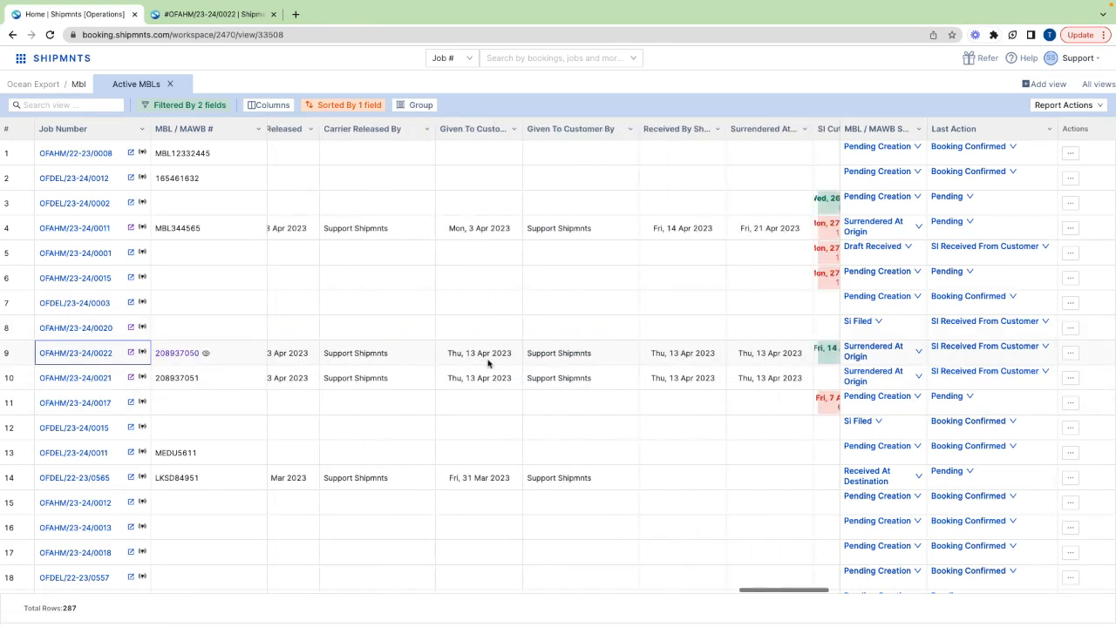
scroll(488, 364, right, 2)
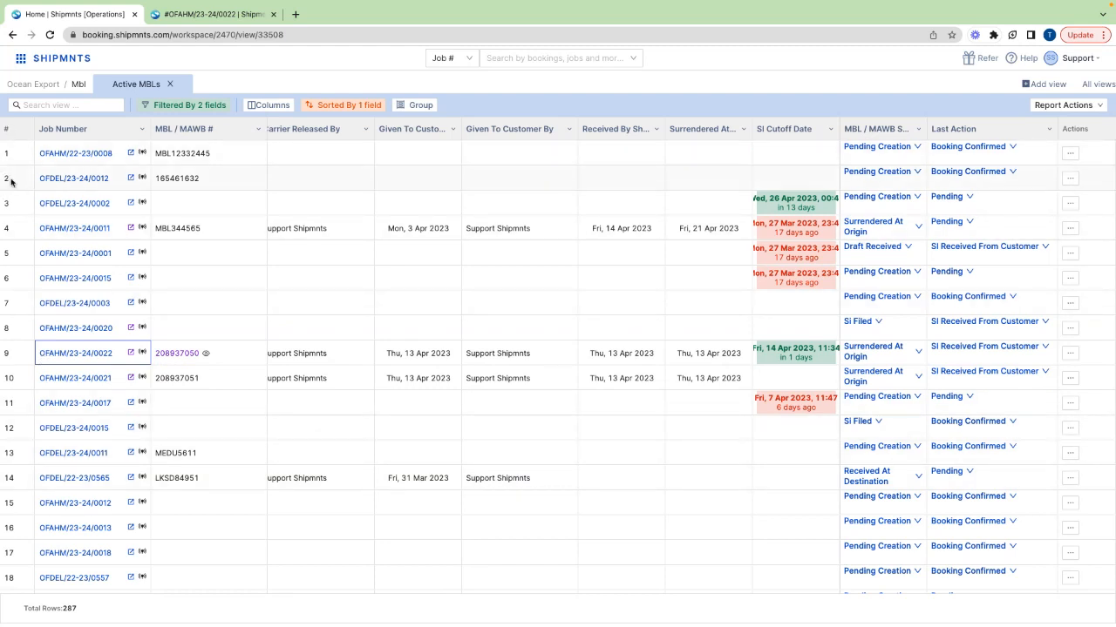
click(15, 278)
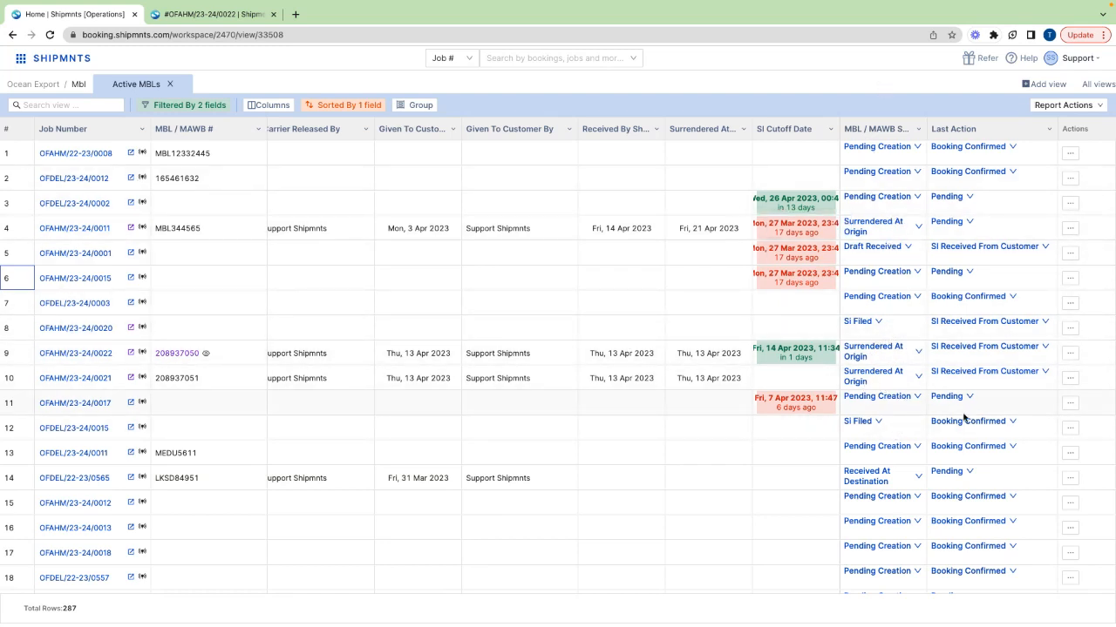
Check the MBL status and Last Action options for the row 9 shipment, and the report actions available for the list.
click(900, 351)
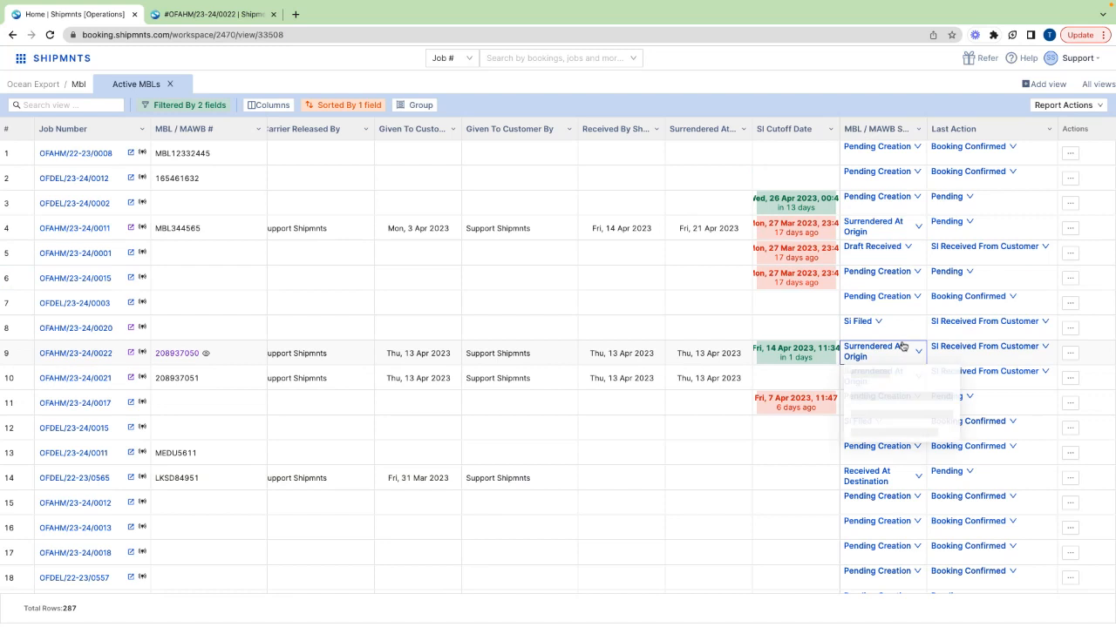
click(983, 352)
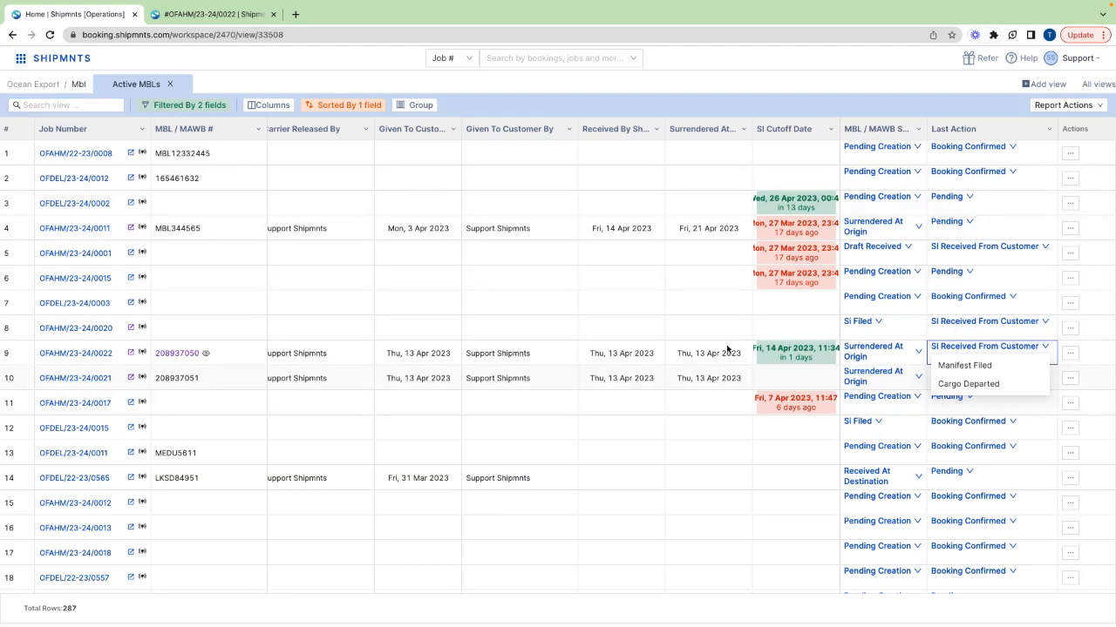
click(1080, 108)
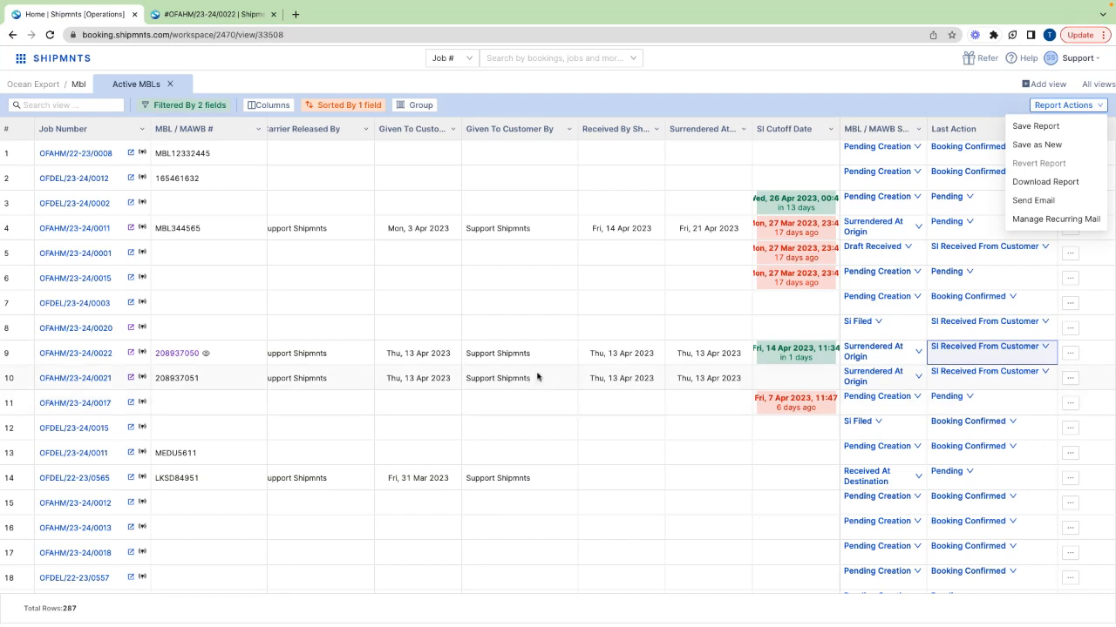
click(565, 361)
scroll(410, 338, left, 10)
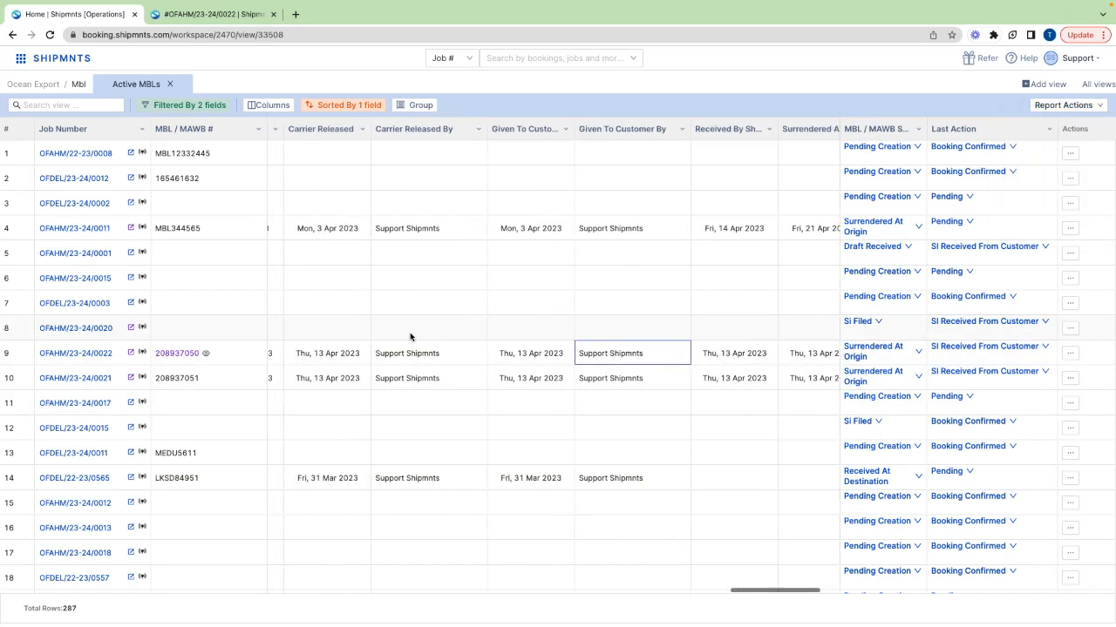
Browse the available MBL views, add the MBLs Surrendered view, and return to the Active MBLs view.
click(1046, 88)
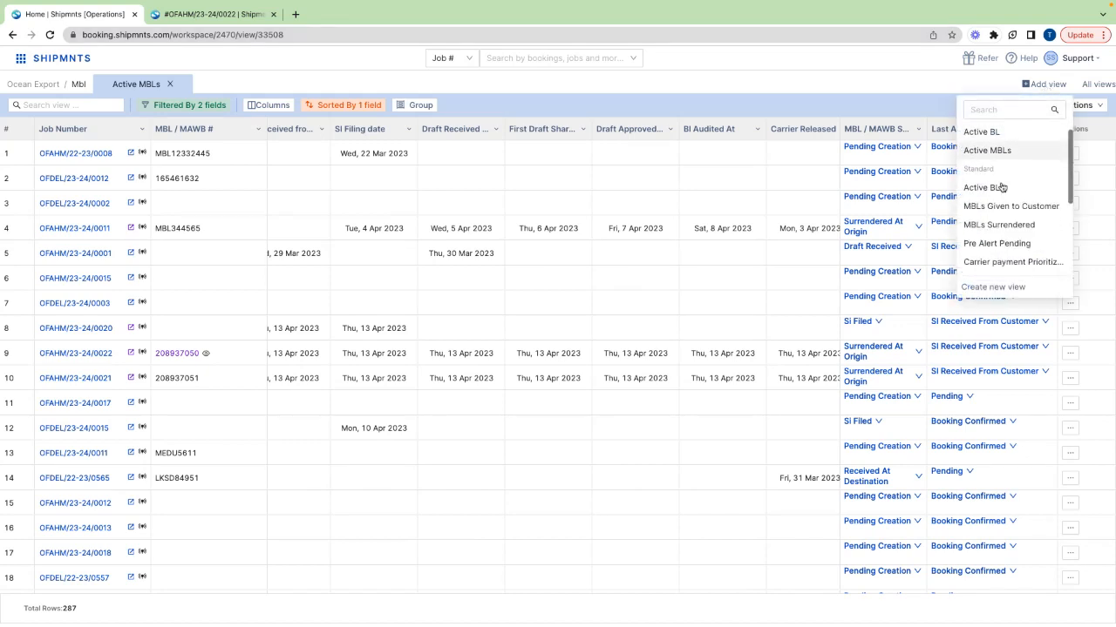
scroll(1002, 187, down, 3)
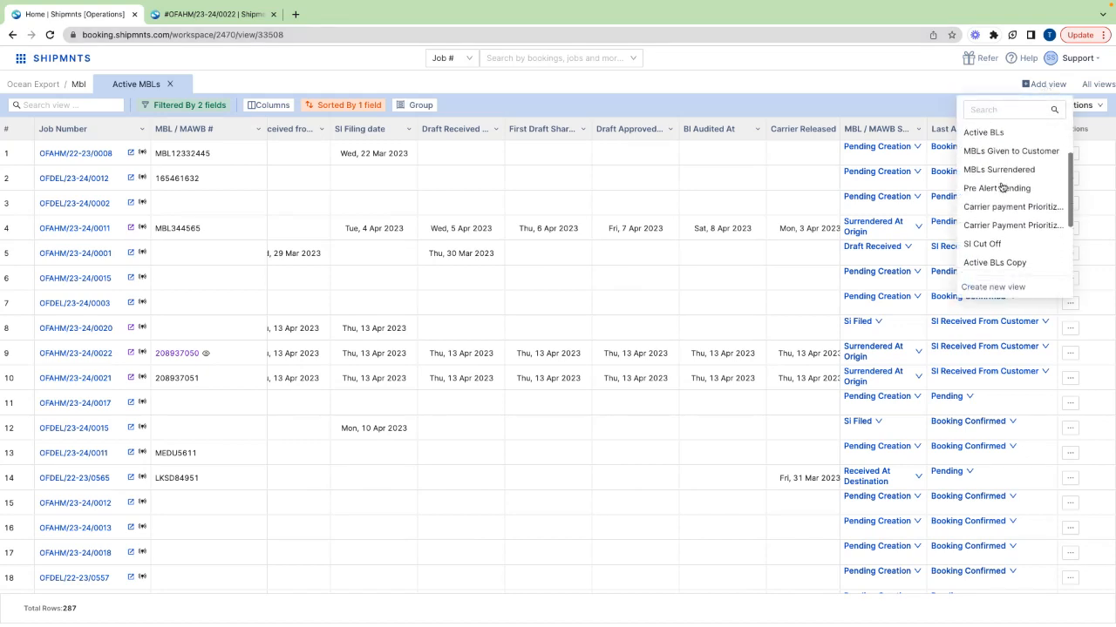
scroll(1002, 187, down, 2)
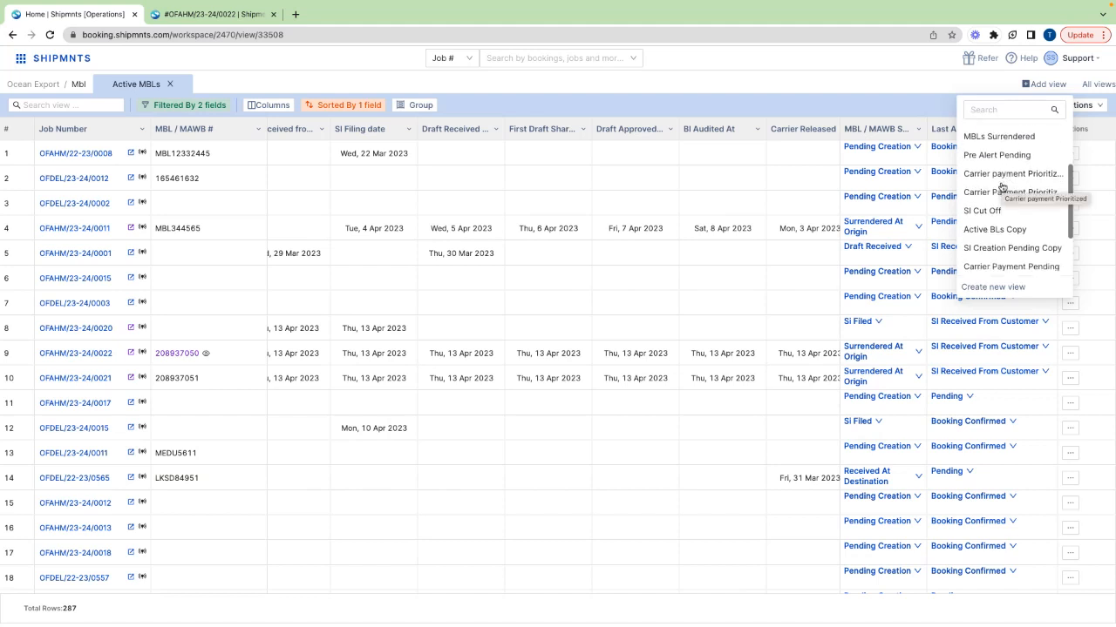
scroll(1001, 186, down, 3)
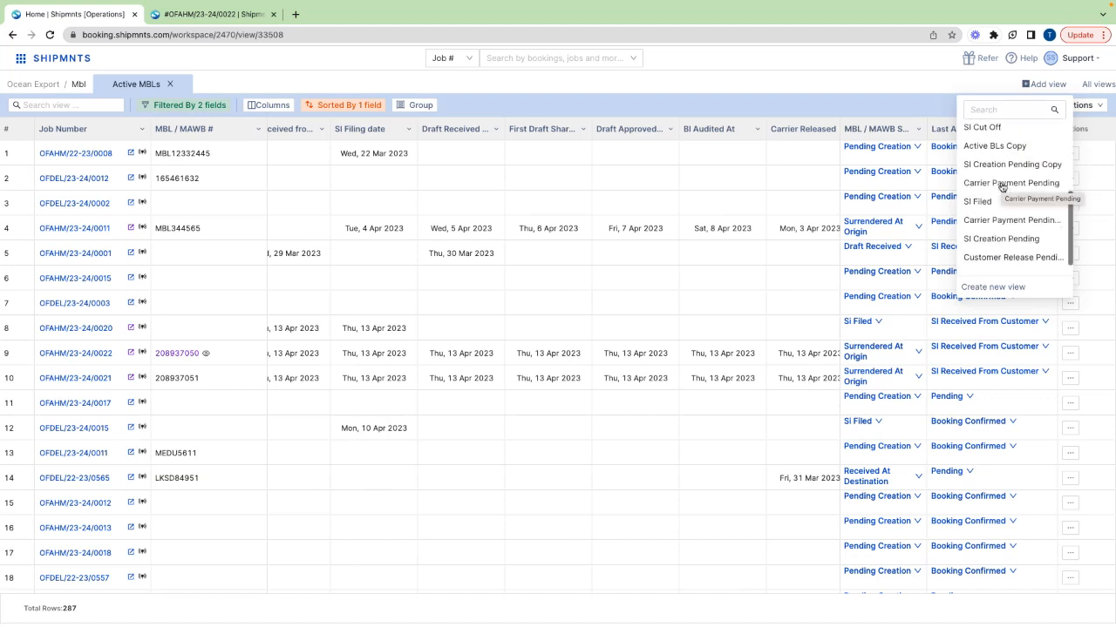
scroll(1002, 186, up, 8)
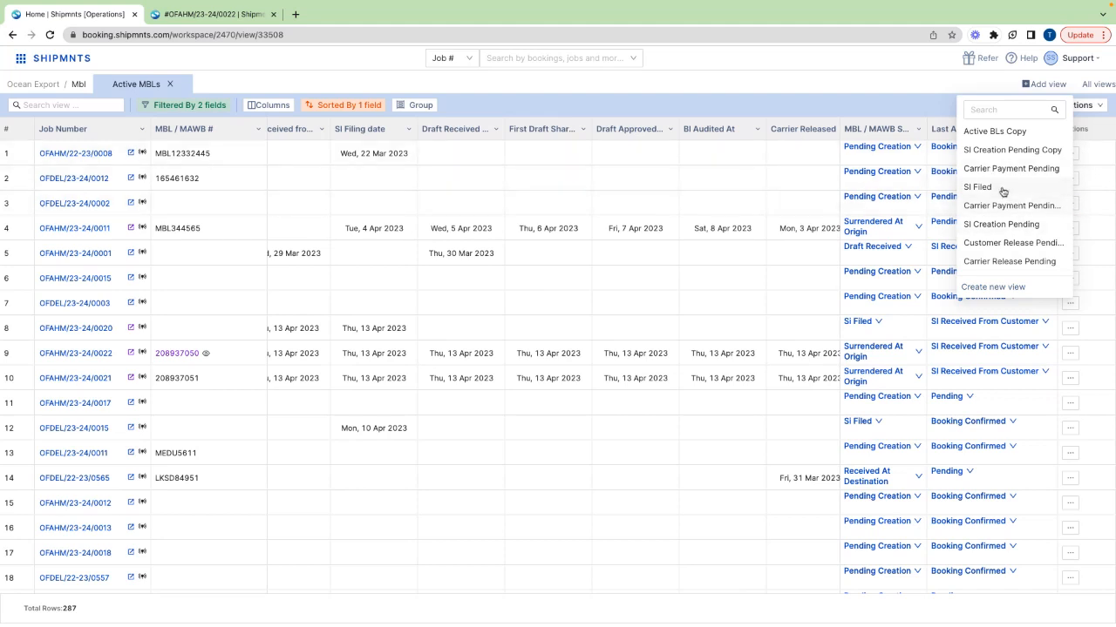
scroll(1002, 192, up, 3)
scroll(1003, 192, up, 1)
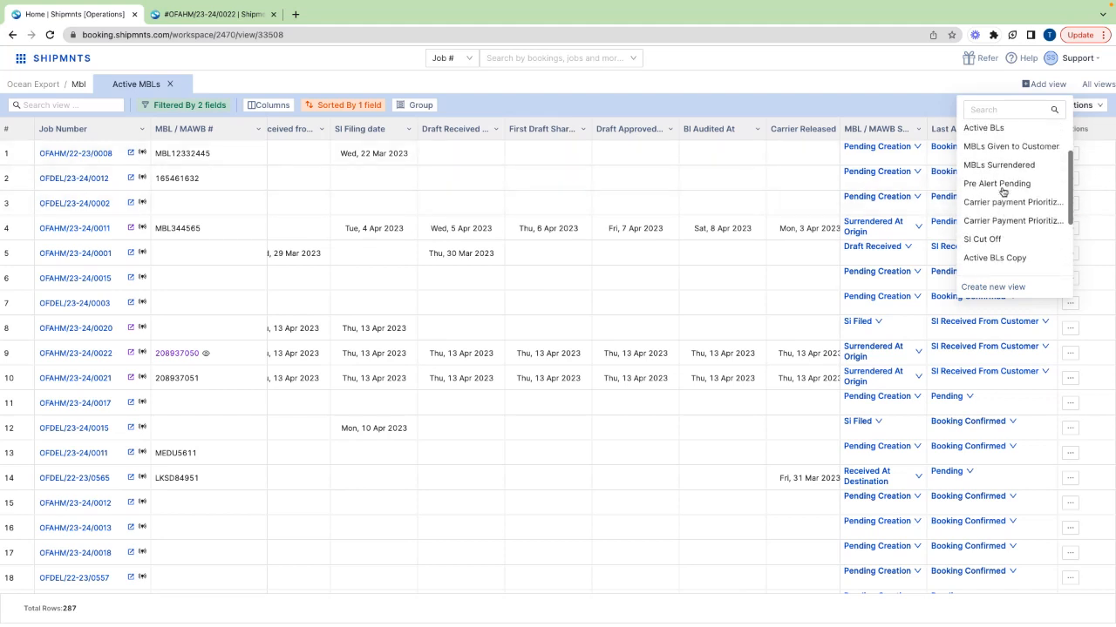
scroll(1002, 192, down, 3)
scroll(1003, 192, up, 4)
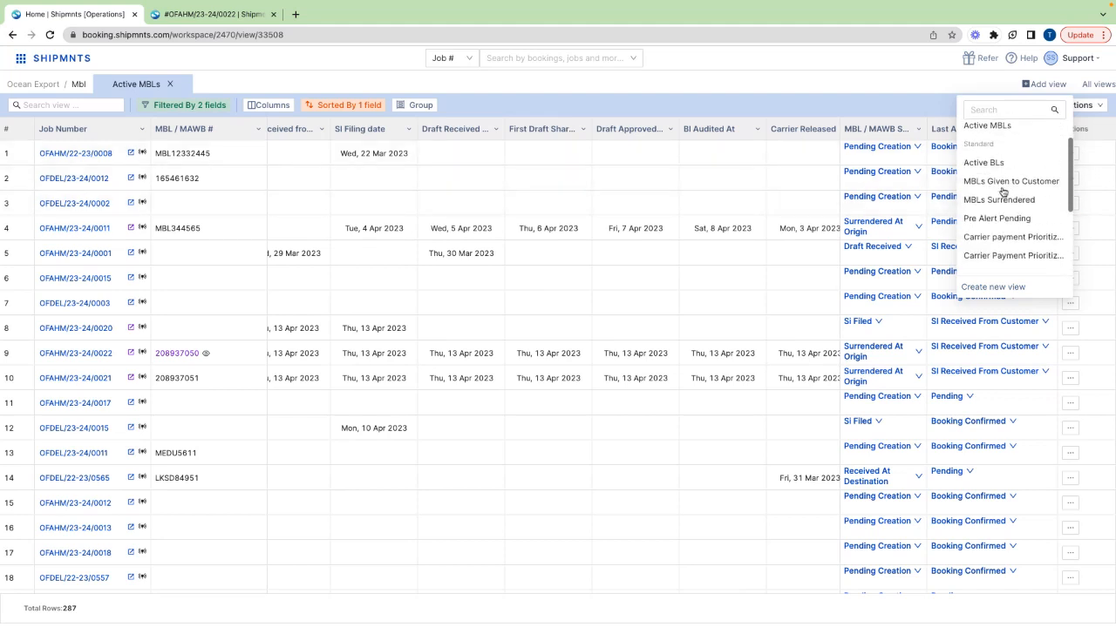
click(1005, 209)
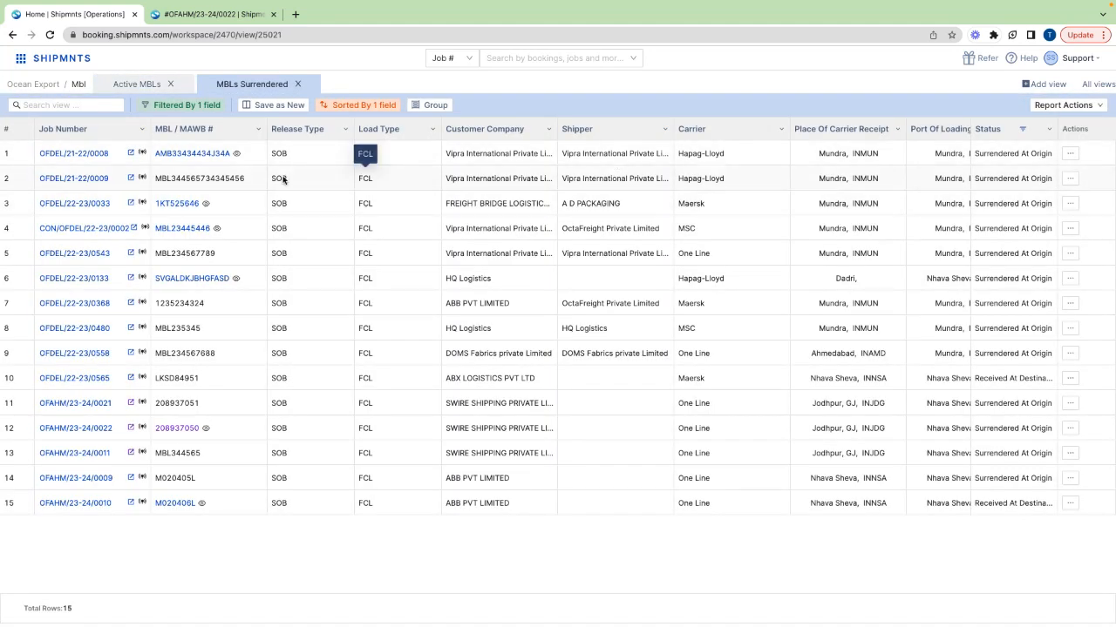
click(146, 84)
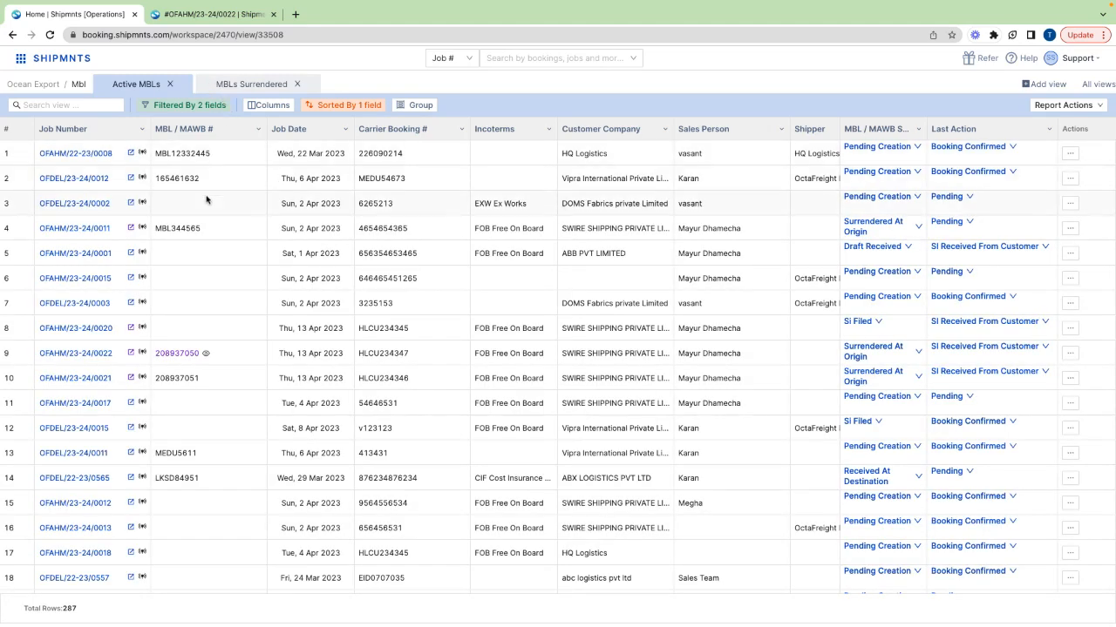
Review the Active MBLs columns through the estimated departure date, and check the report actions available for the MBLs Surrendered view.
scroll(430, 209, right, 5)
scroll(429, 209, right, 6)
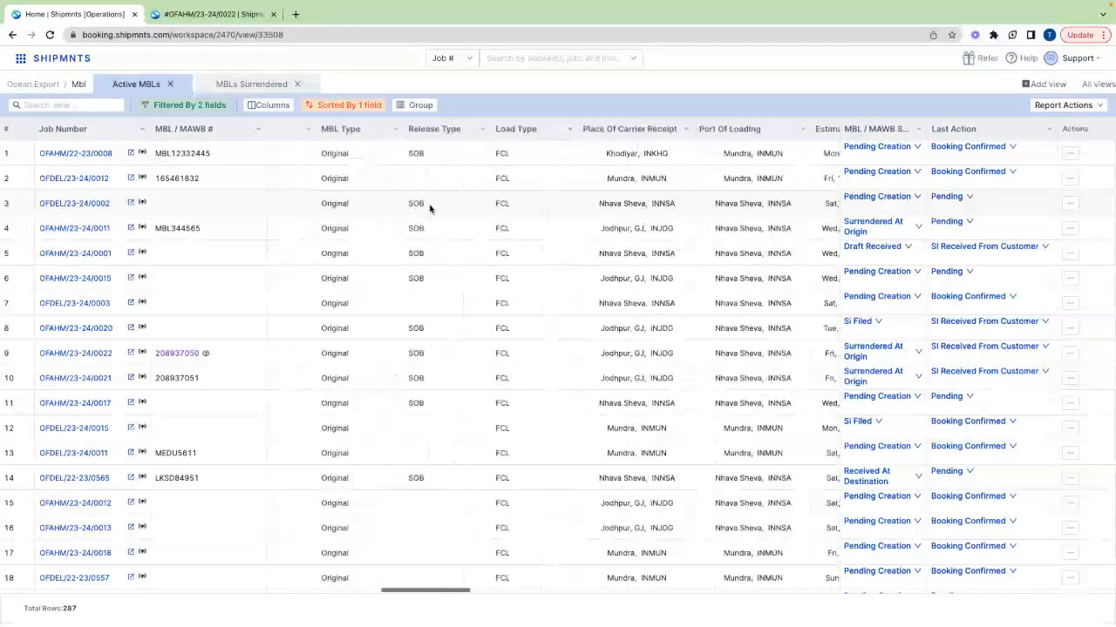
scroll(427, 199, right, 2)
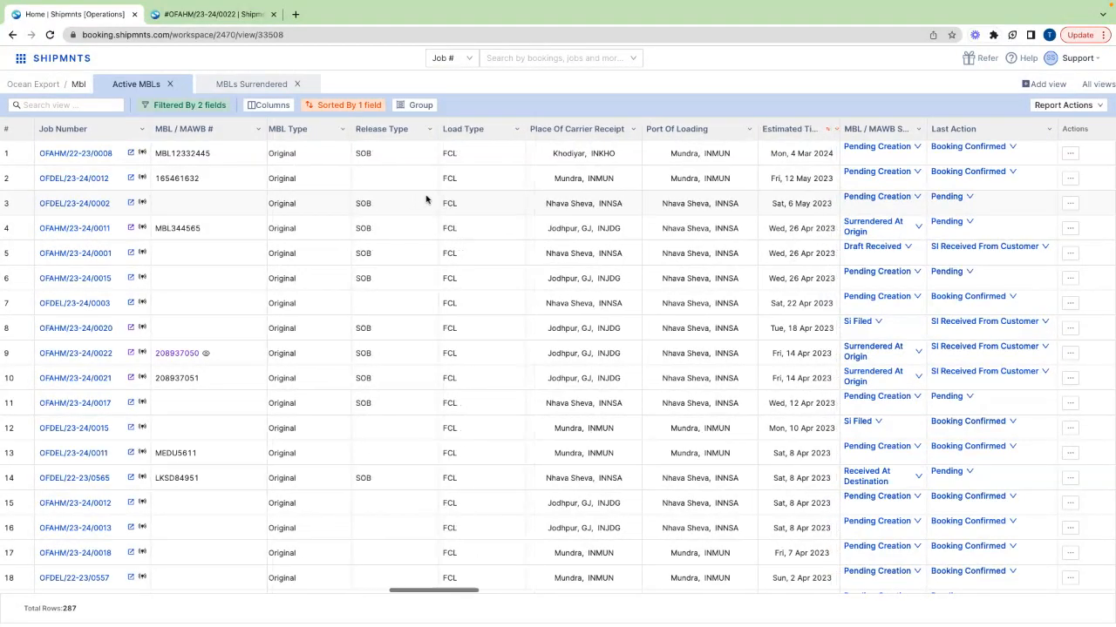
click(250, 85)
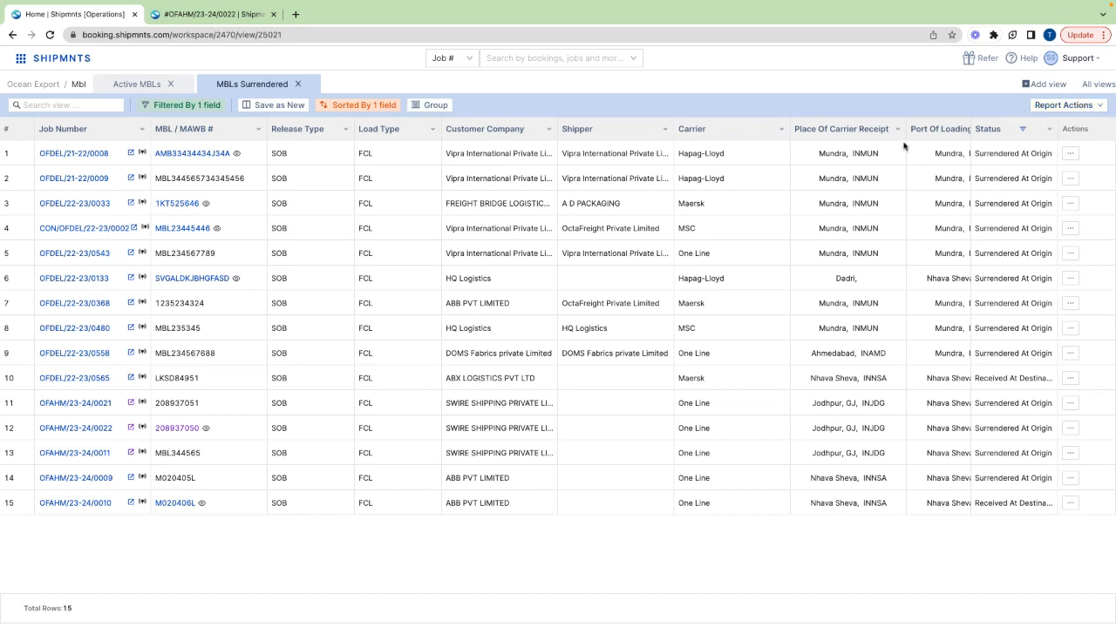
click(1079, 108)
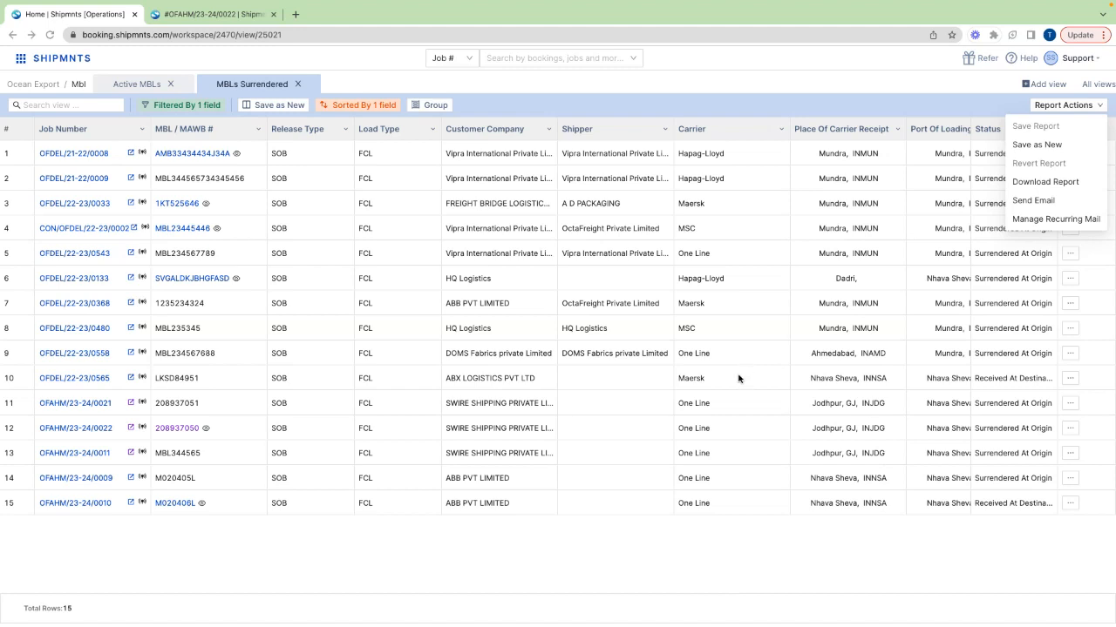
Switch to the Beautiful.ai presentation, show the Best Practices slide, and go back to the MBL Reports slide.
key(ctrl+Left)
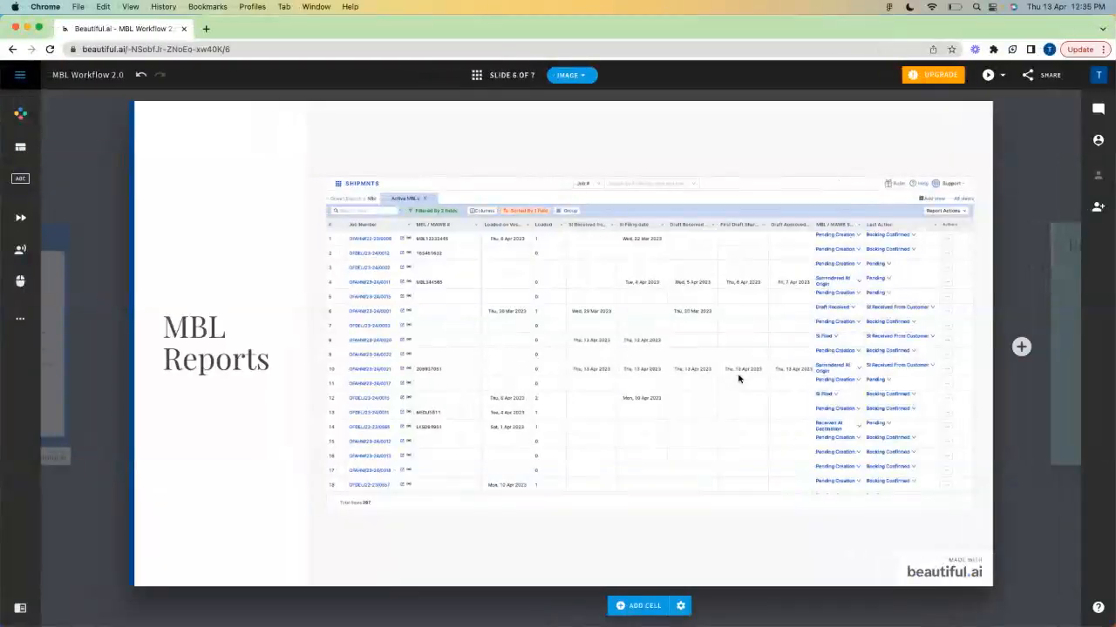
click(1067, 322)
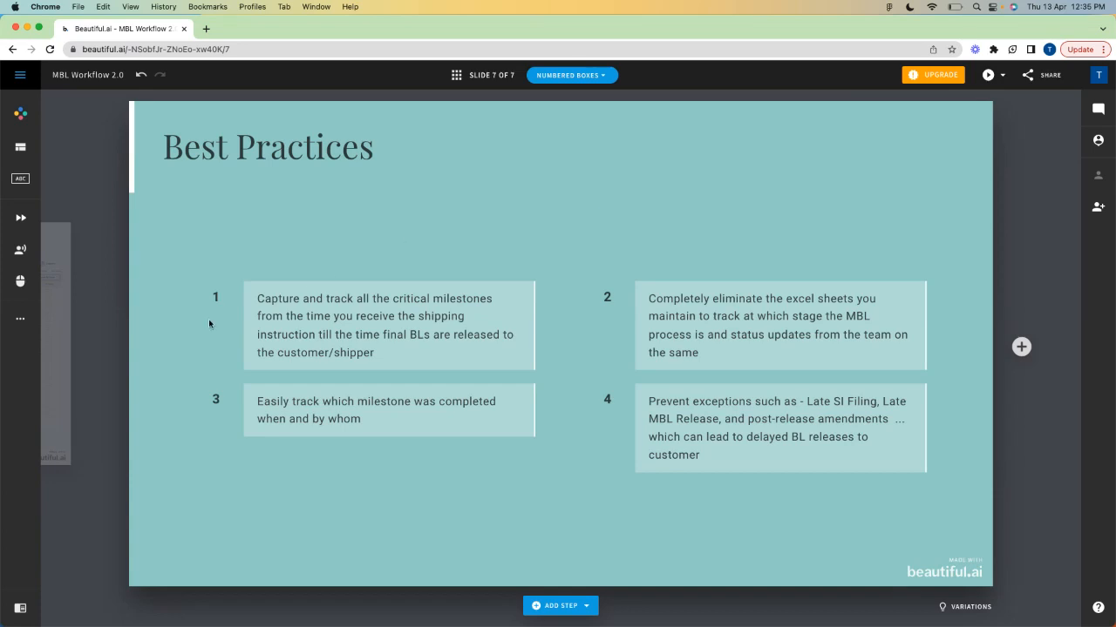
click(67, 303)
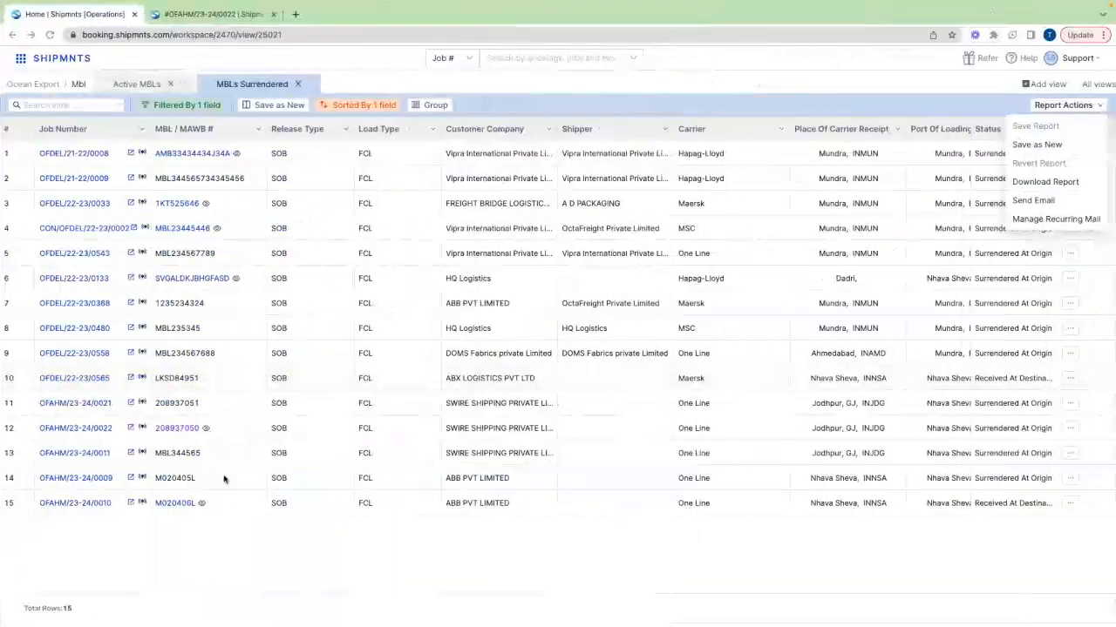
Return to the Active MBLs view in Shipmnts and review the columns from Shipper and Carrier through Vessel and Voyage Number.
click(131, 85)
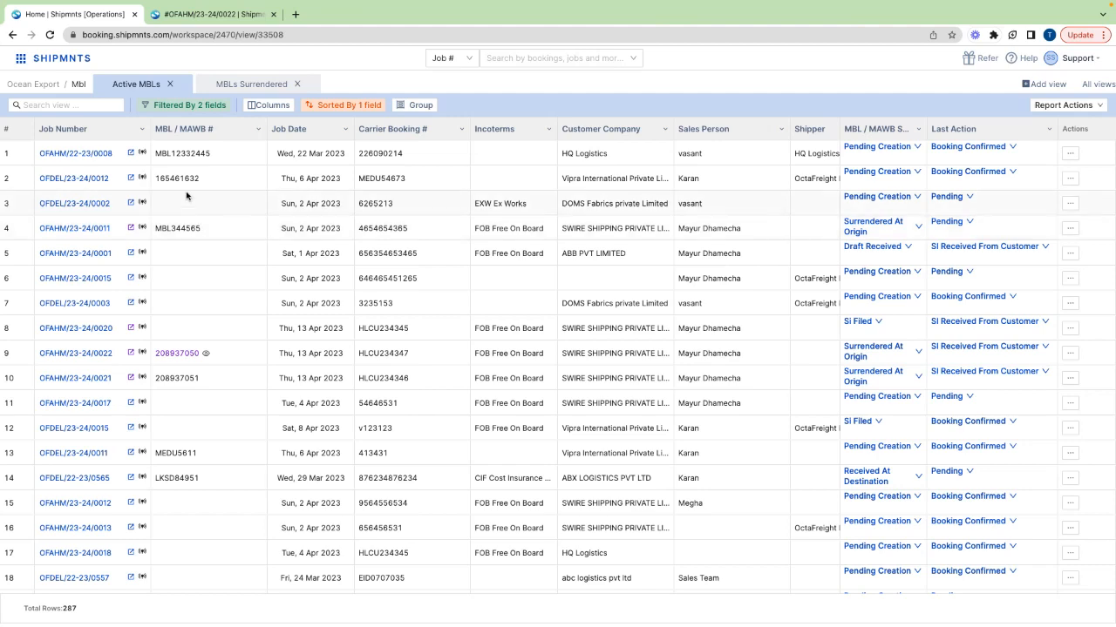
scroll(308, 229, right, 5)
scroll(307, 229, right, 5)
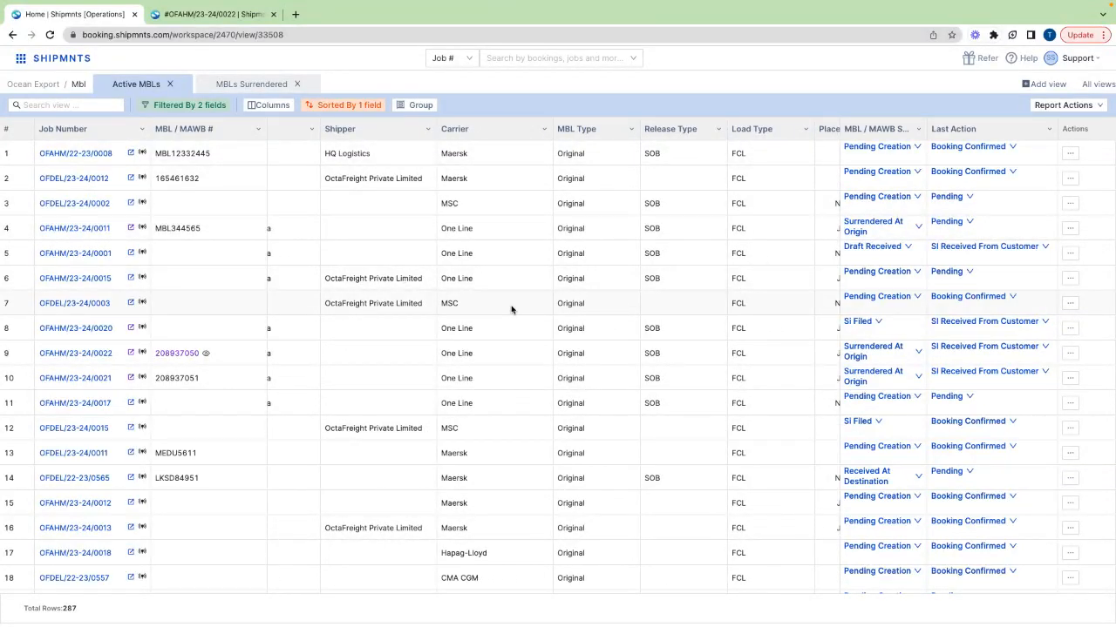
scroll(511, 309, right, 9)
scroll(511, 309, right, 2)
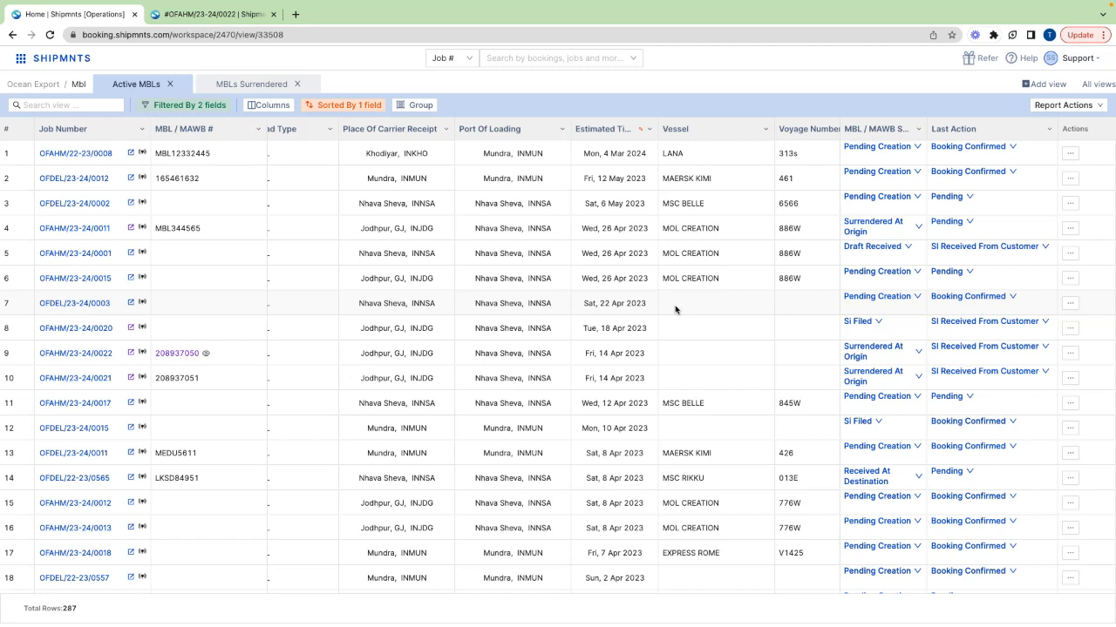
click(819, 333)
scroll(807, 332, right, 1)
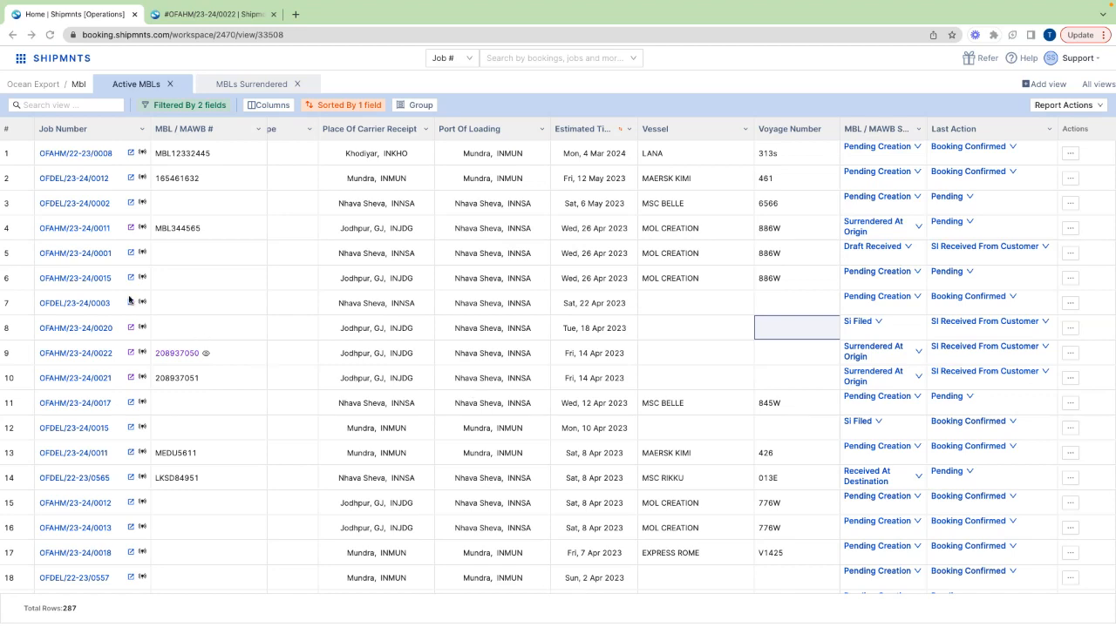
Open the row 9 shipment and check the actions available for its MBL status.
click(98, 353)
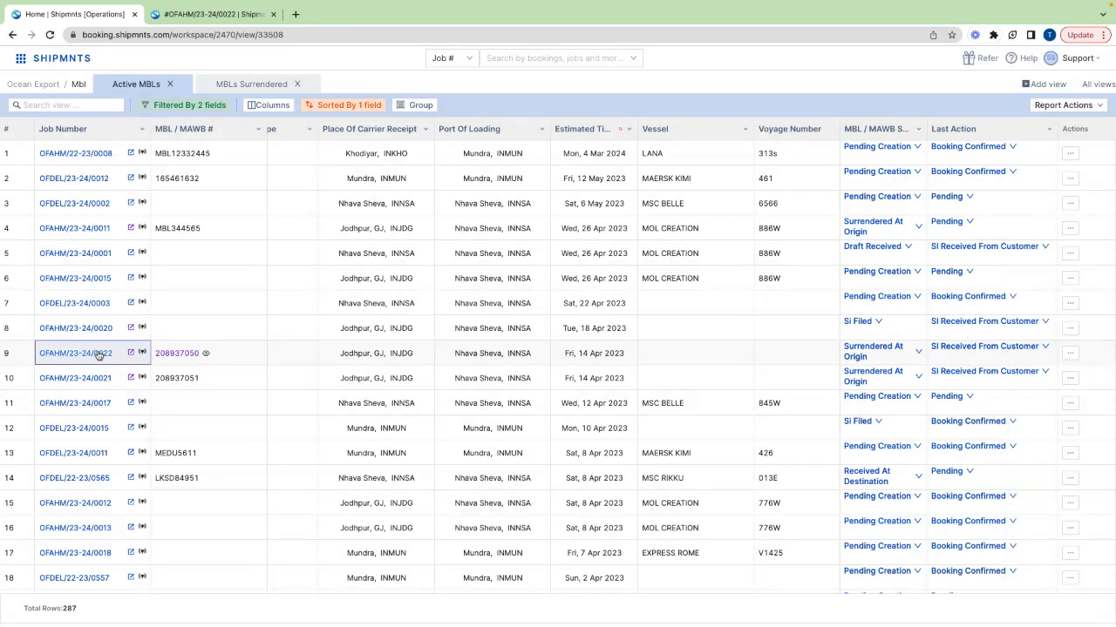
click(99, 353)
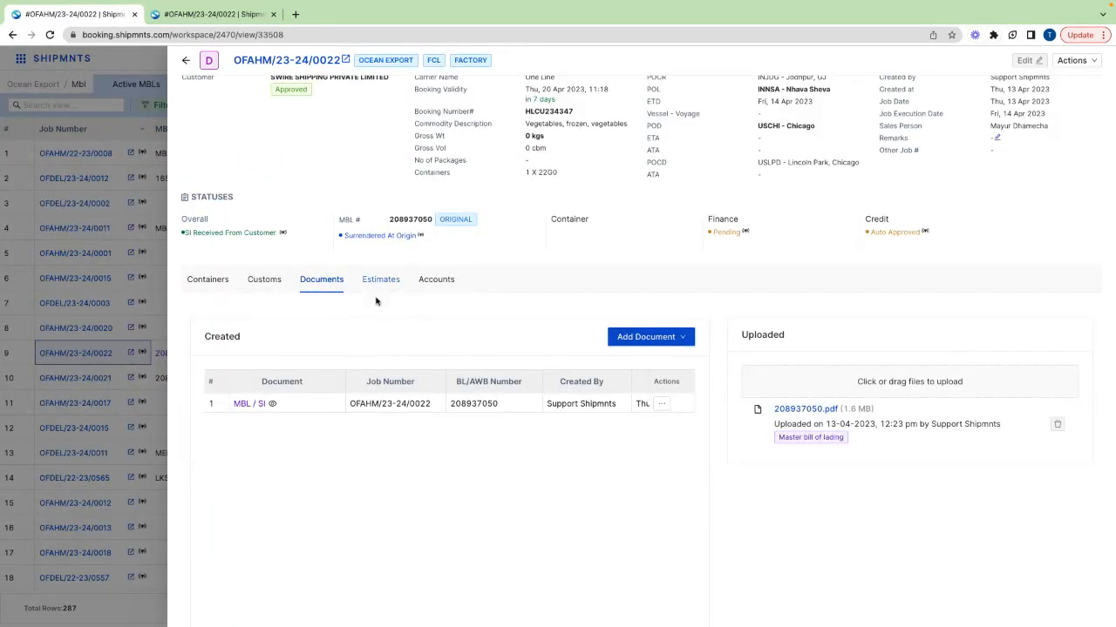
mouse_move(391, 238)
click(434, 237)
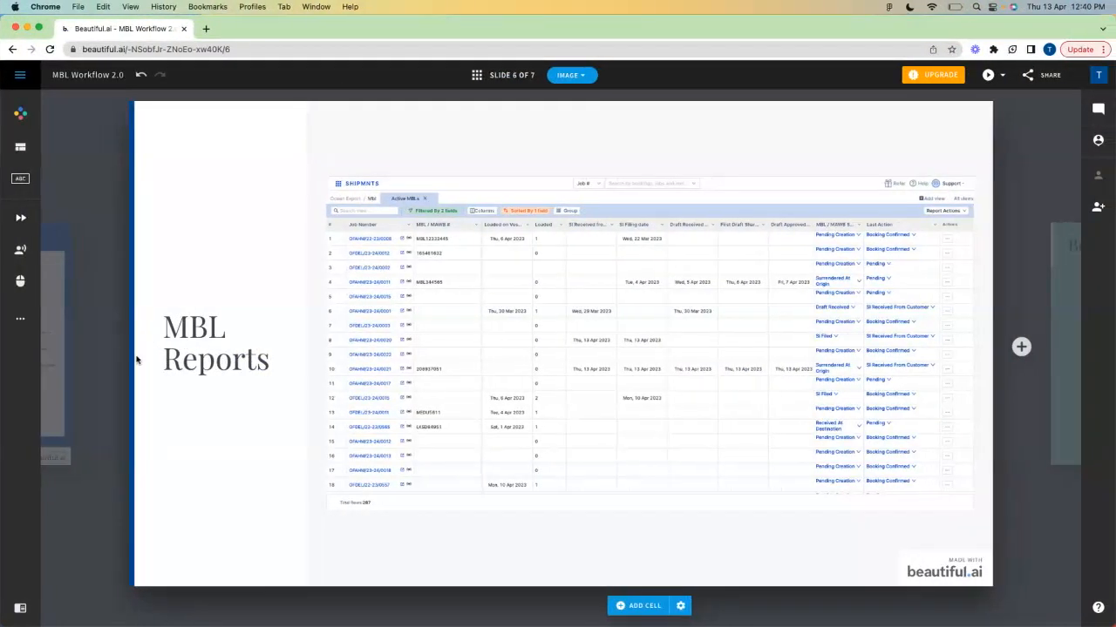
Show the MBL Milestones slide in the Beautiful.ai presentation and return to the shipment in Shipmnts.
click(61, 369)
click(70, 367)
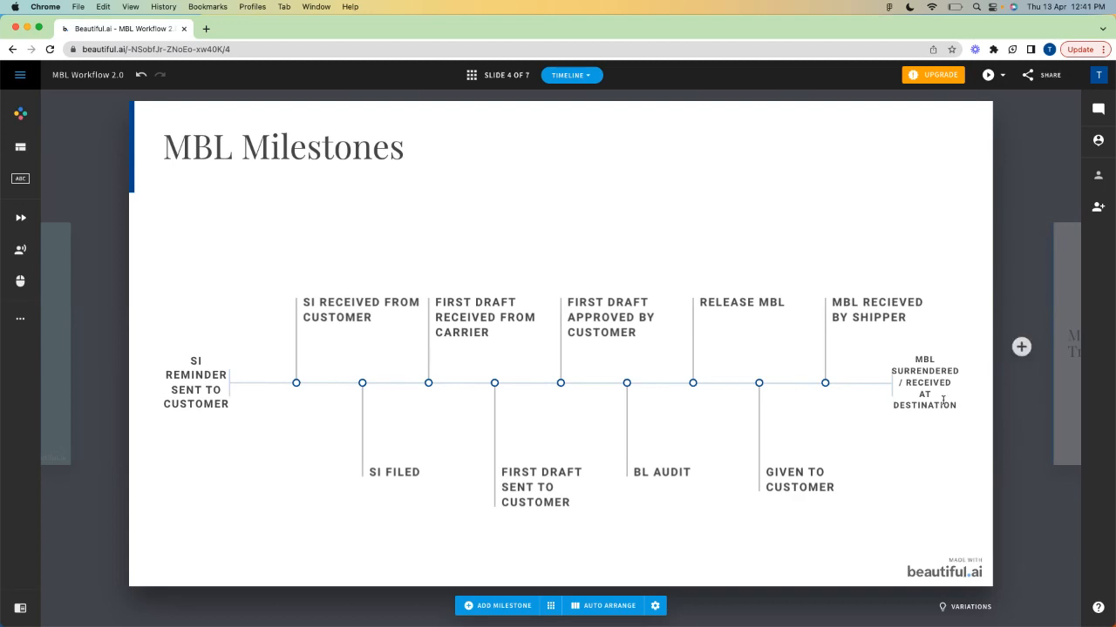
key(ctrl+Right)
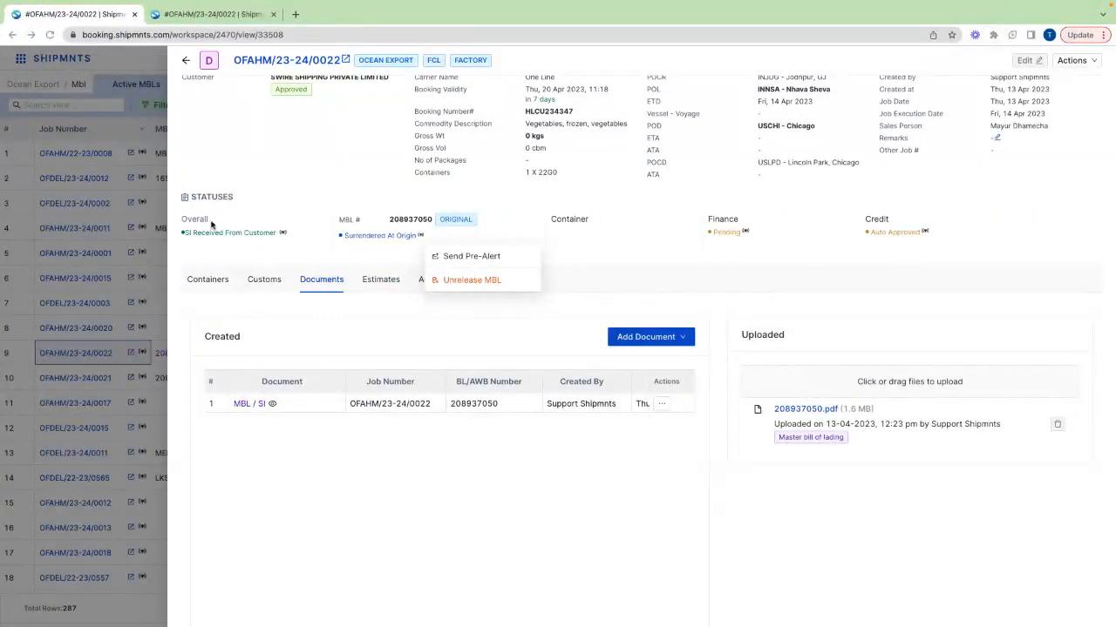
Close the shipment and review the Active MBLs columns from Port Of Discharge through Container Numbers.
click(122, 141)
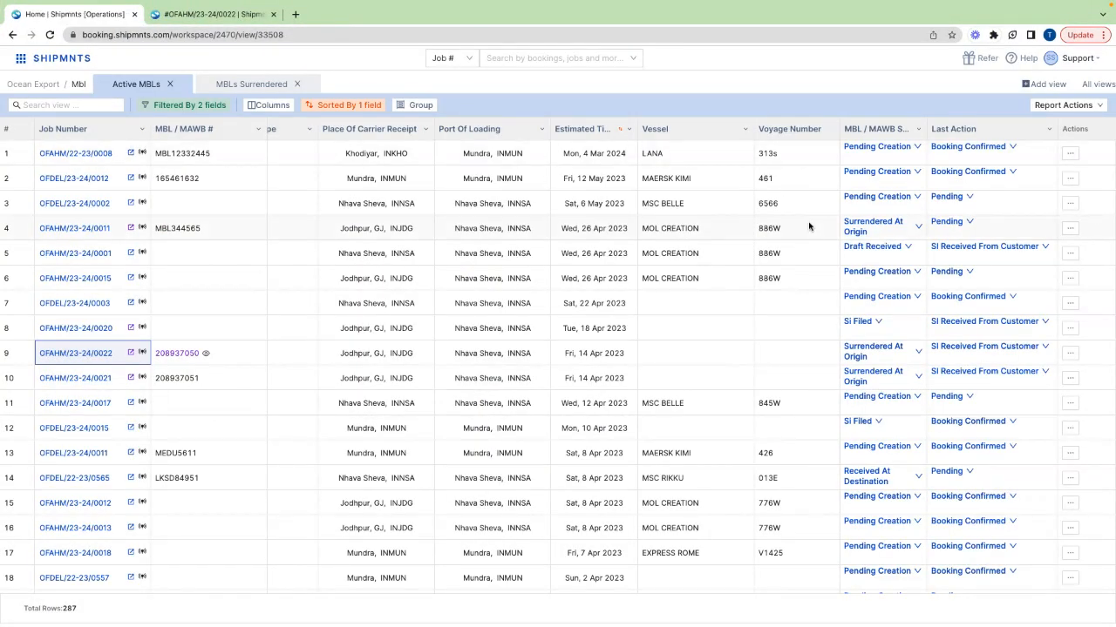
scroll(804, 227, right, 1)
scroll(804, 227, right, 10)
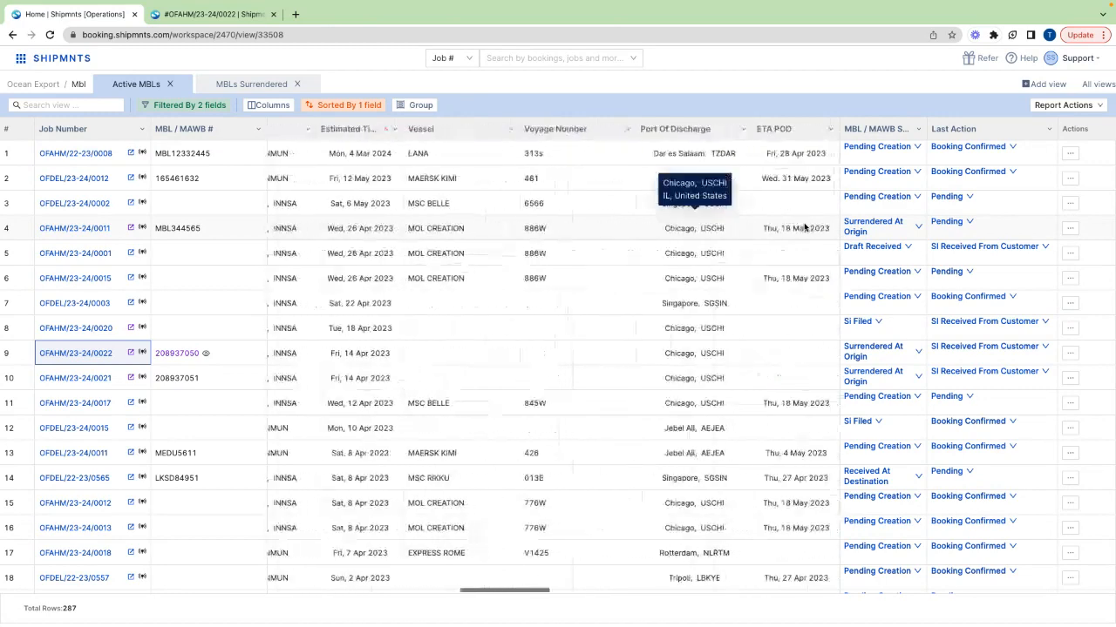
Check the report actions, the row 1 shipment's Last Action options and the available MBL views, staying in Active MBLs.
click(1068, 104)
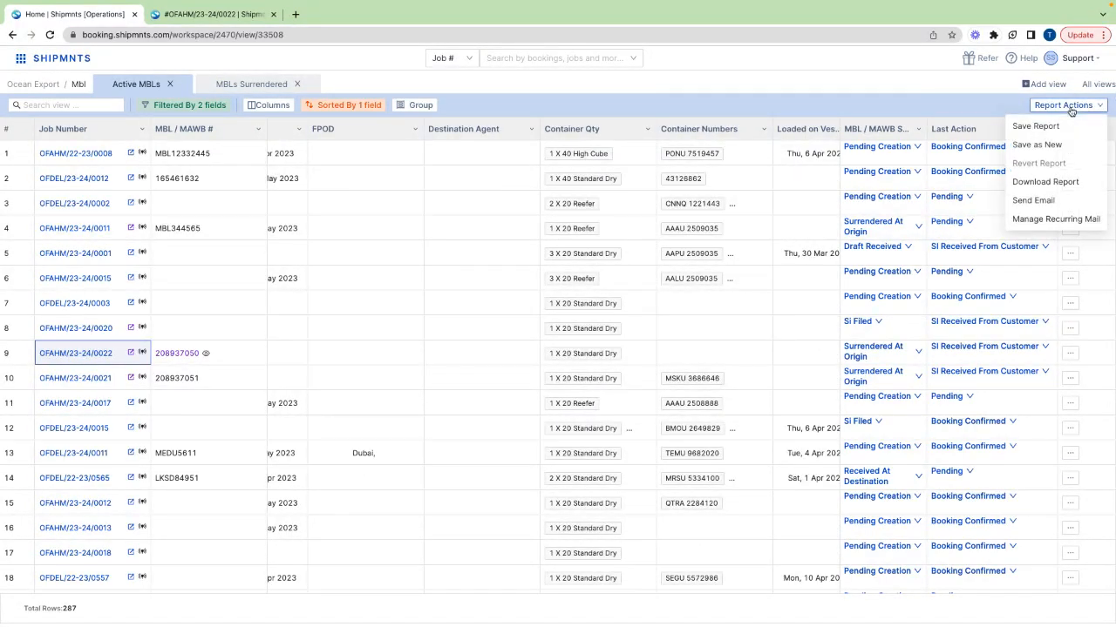
click(967, 147)
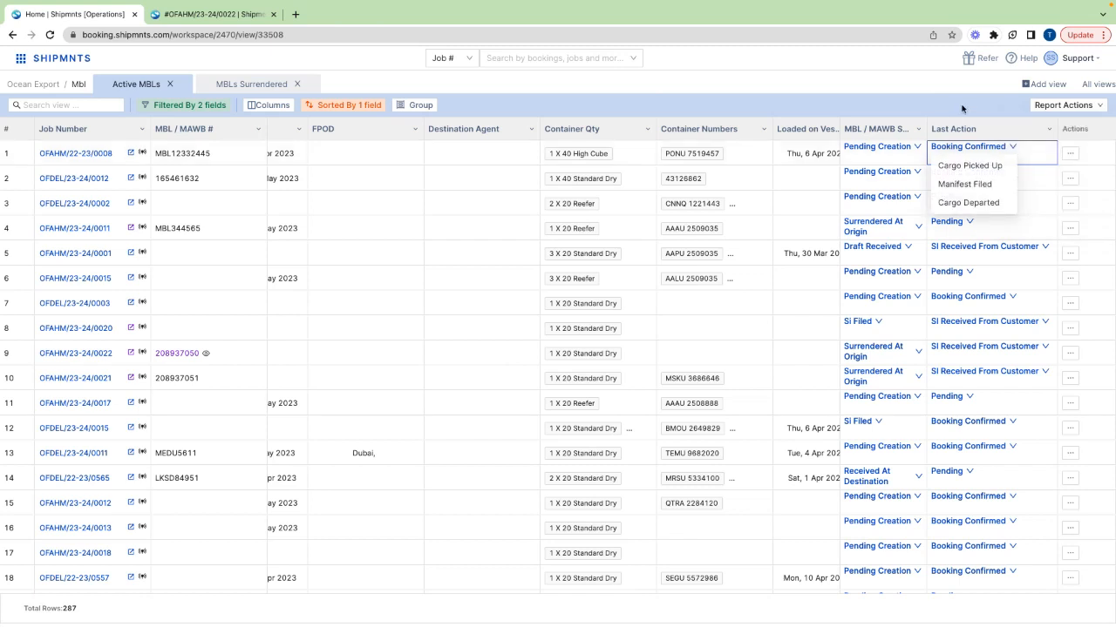
click(1020, 89)
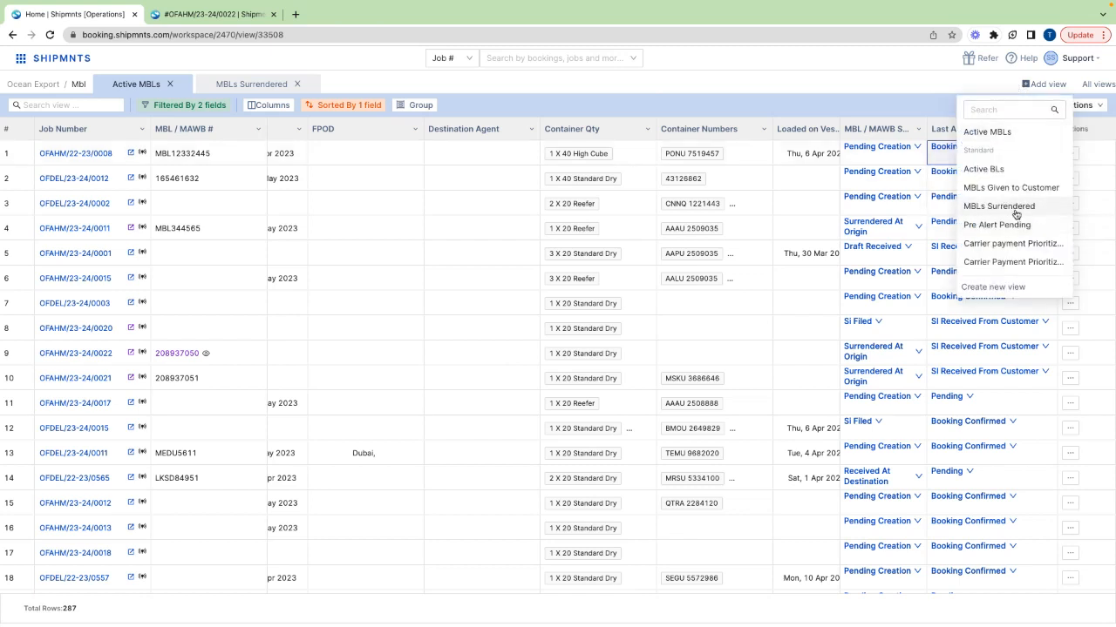
click(1001, 133)
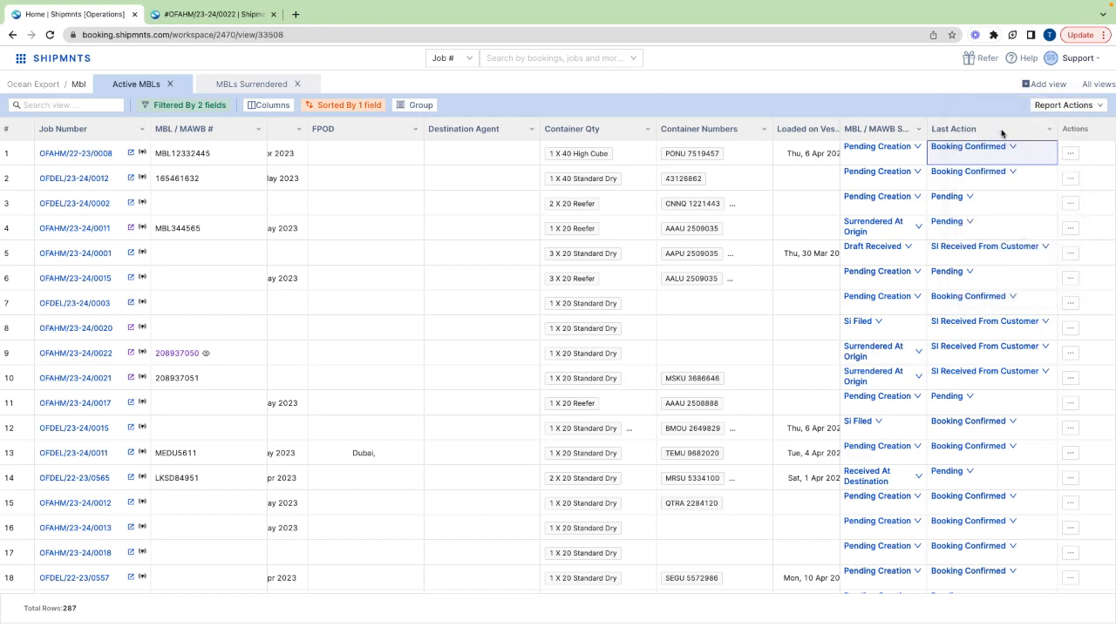
Open the setup for creating a new view, search its available fields for "invoice", and close it without saving.
click(1028, 87)
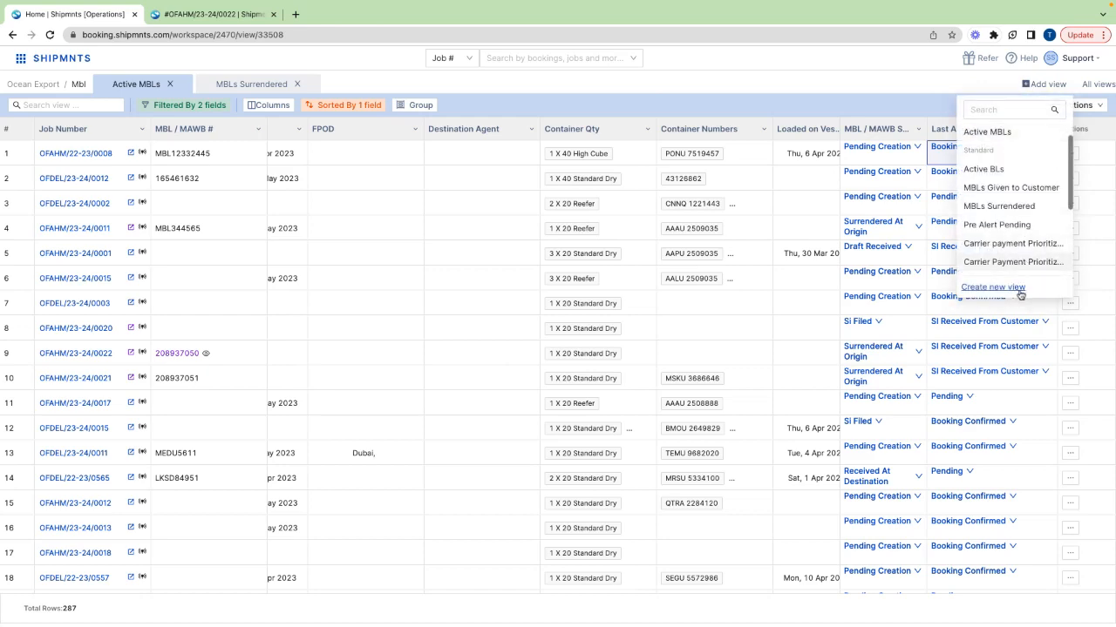
click(992, 286)
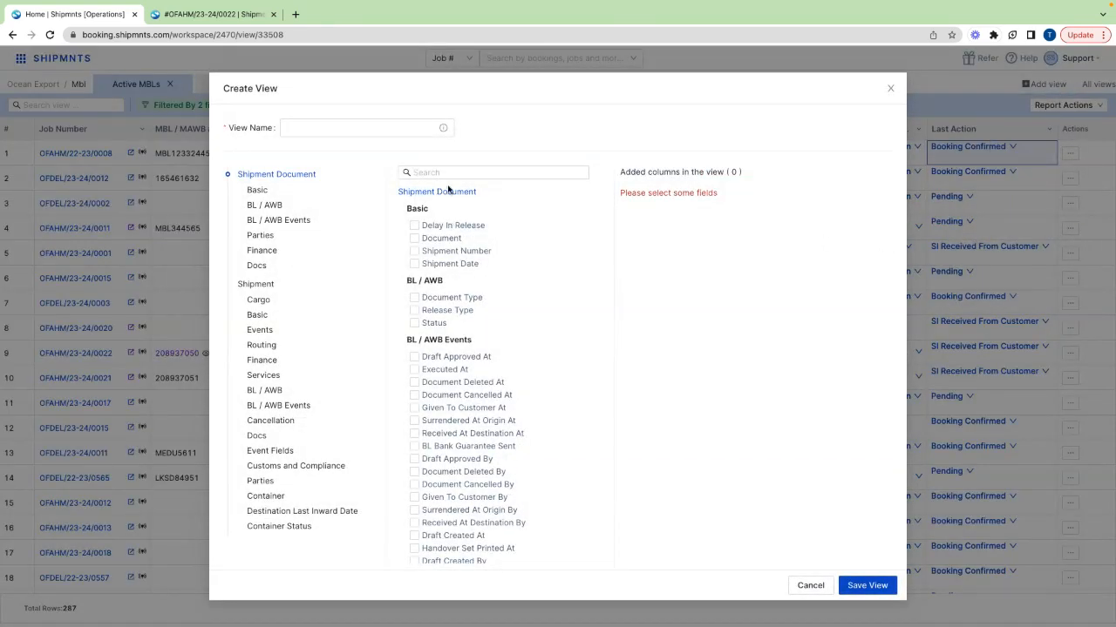
click(452, 173)
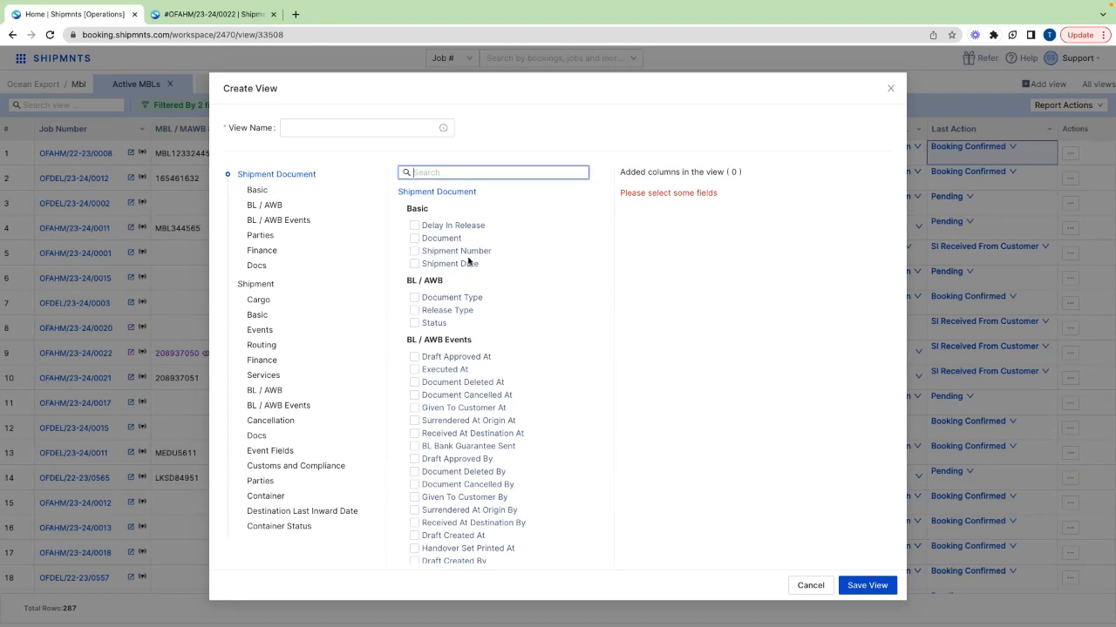
scroll(468, 261, down, 1)
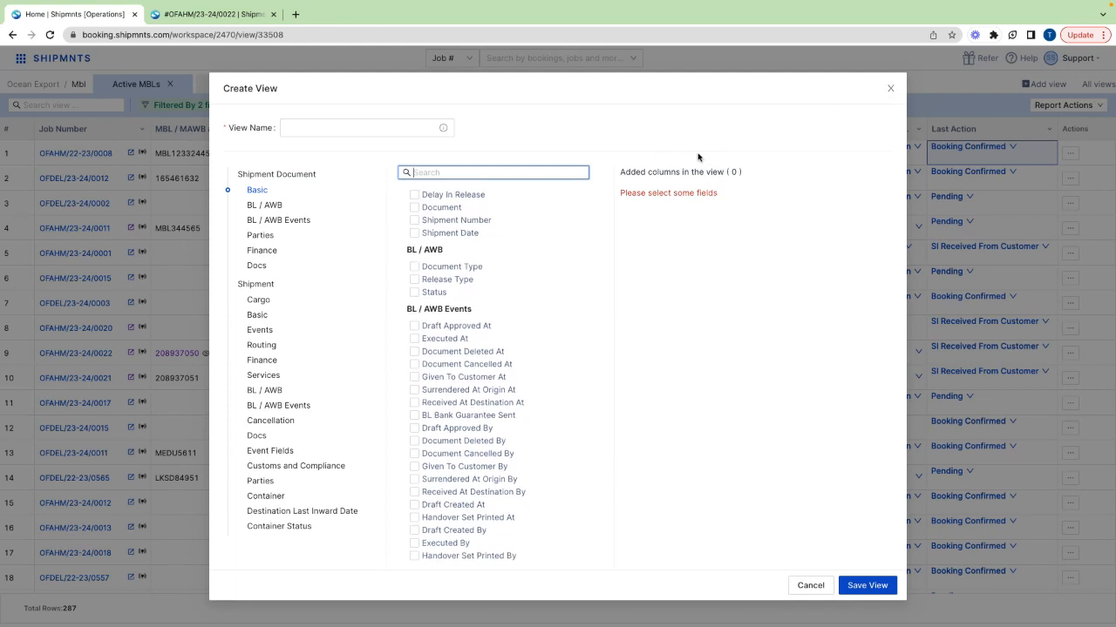
text(Inv)
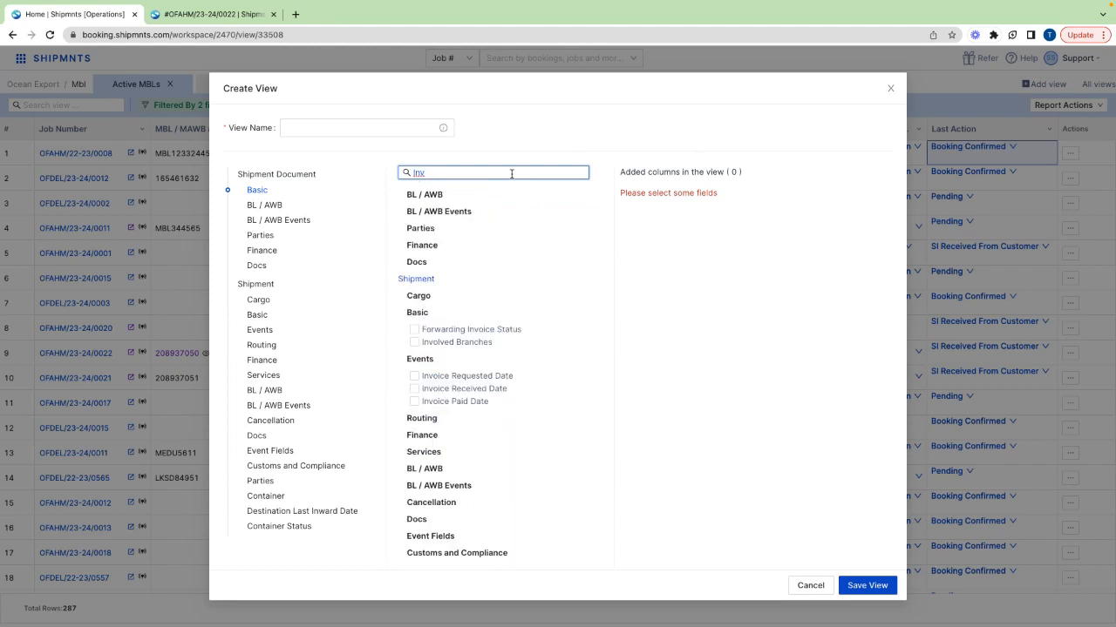
text(oice)
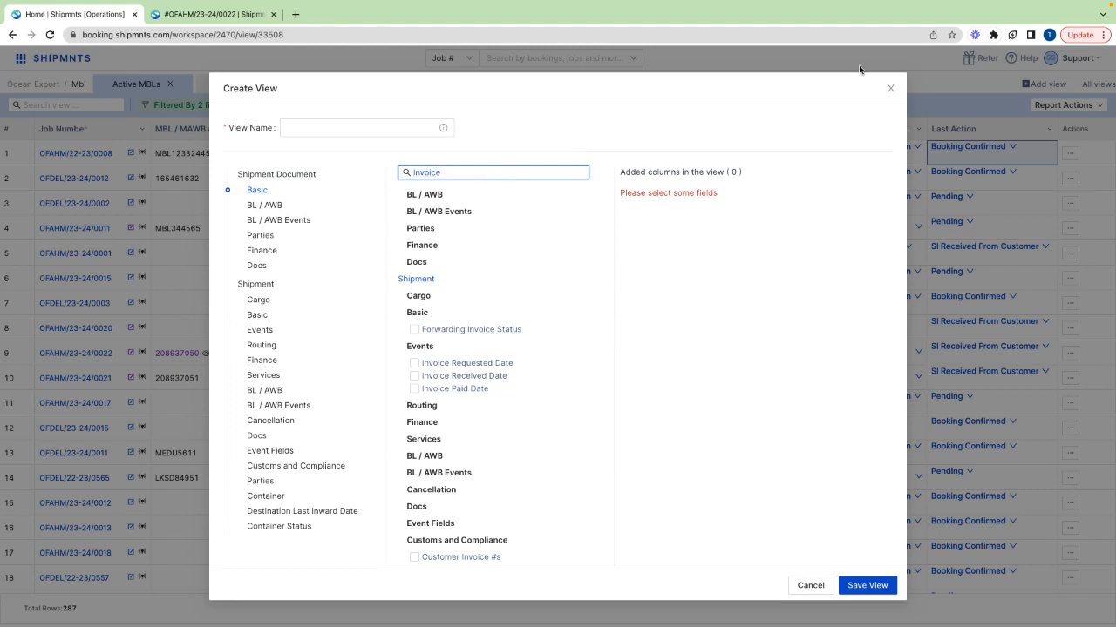
click(893, 89)
Review the milestone columns from First Draft Shared and BL Audited At through Surrendered At Origin and SI Cutoff Date.
scroll(747, 242, right, 10)
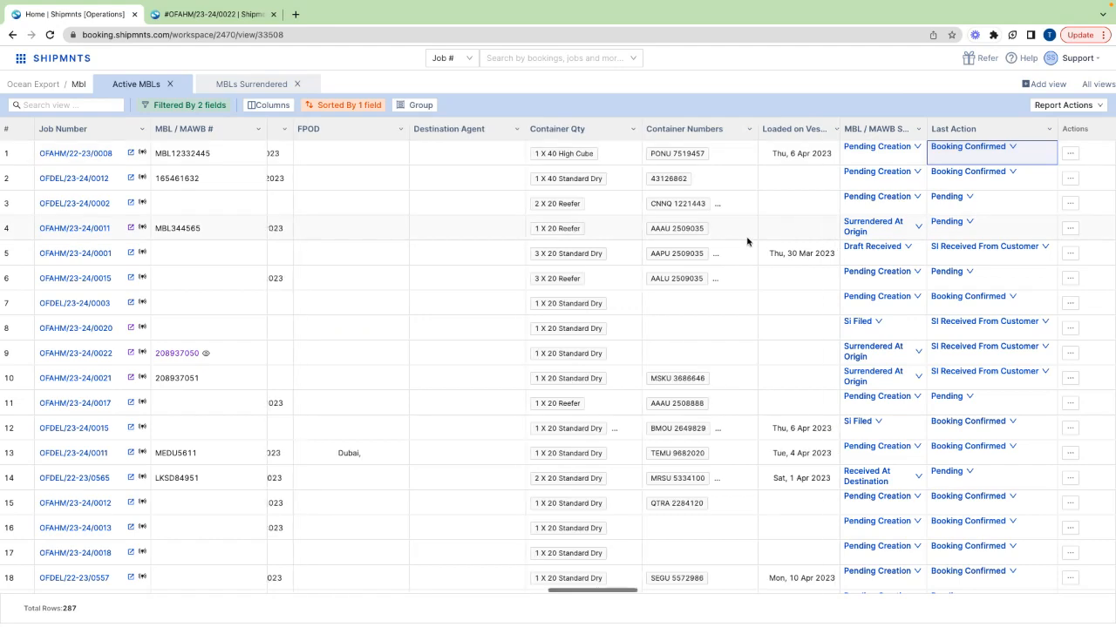
scroll(747, 242, right, 10)
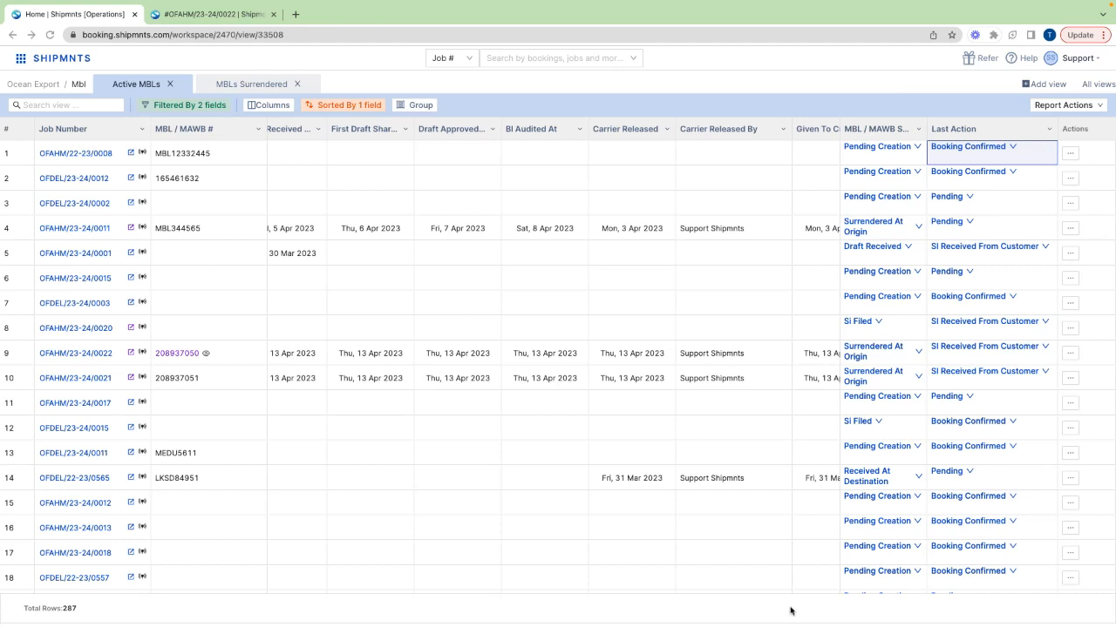
scroll(731, 414, right, 10)
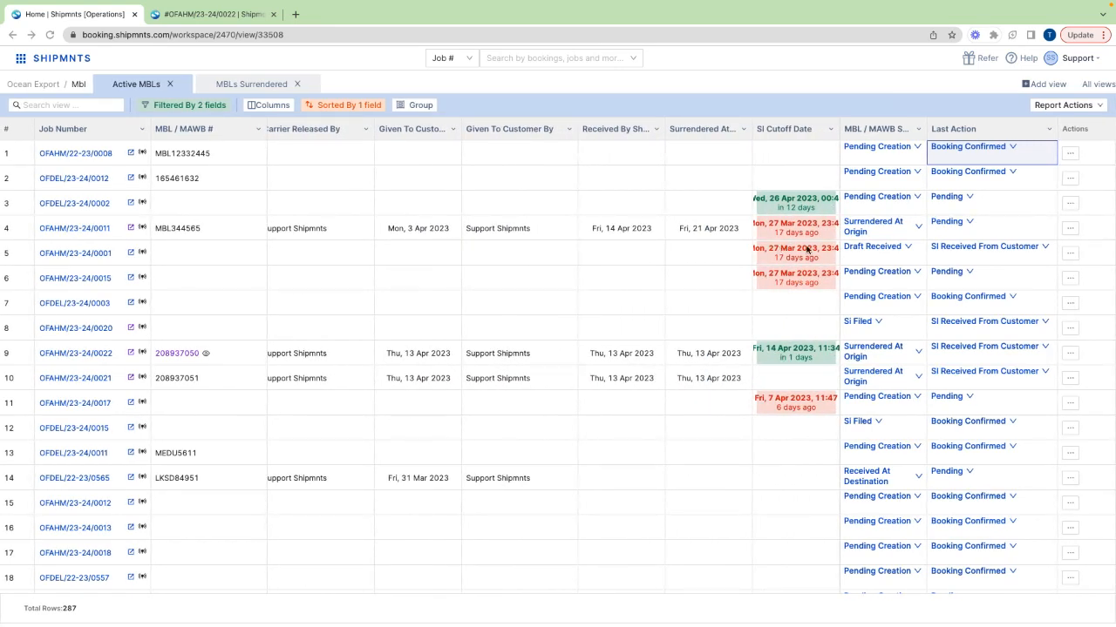
scroll(650, 336, left, 5)
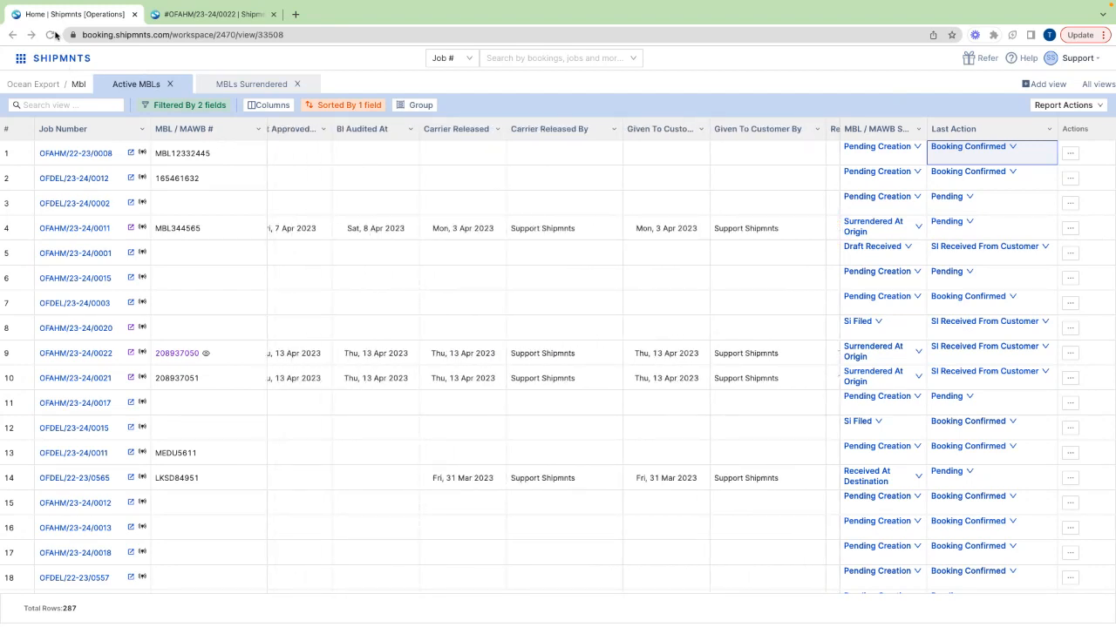
scroll(407, 258, right, 5)
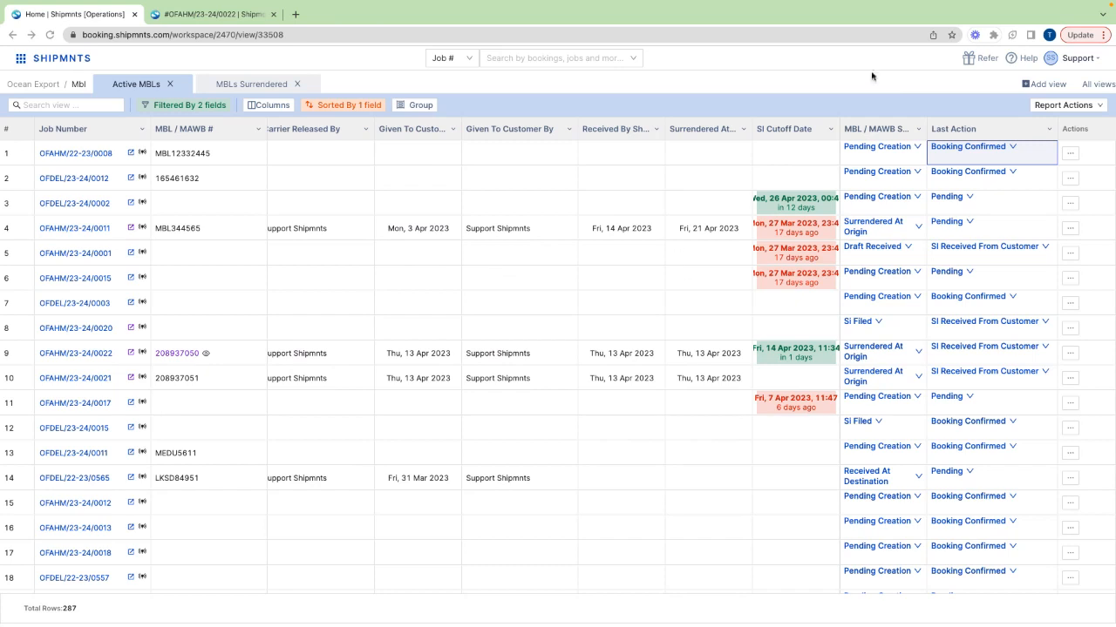
Open the Support account menu, choose an option from it, and dismiss the workspace navigation tip.
click(1076, 59)
click(984, 148)
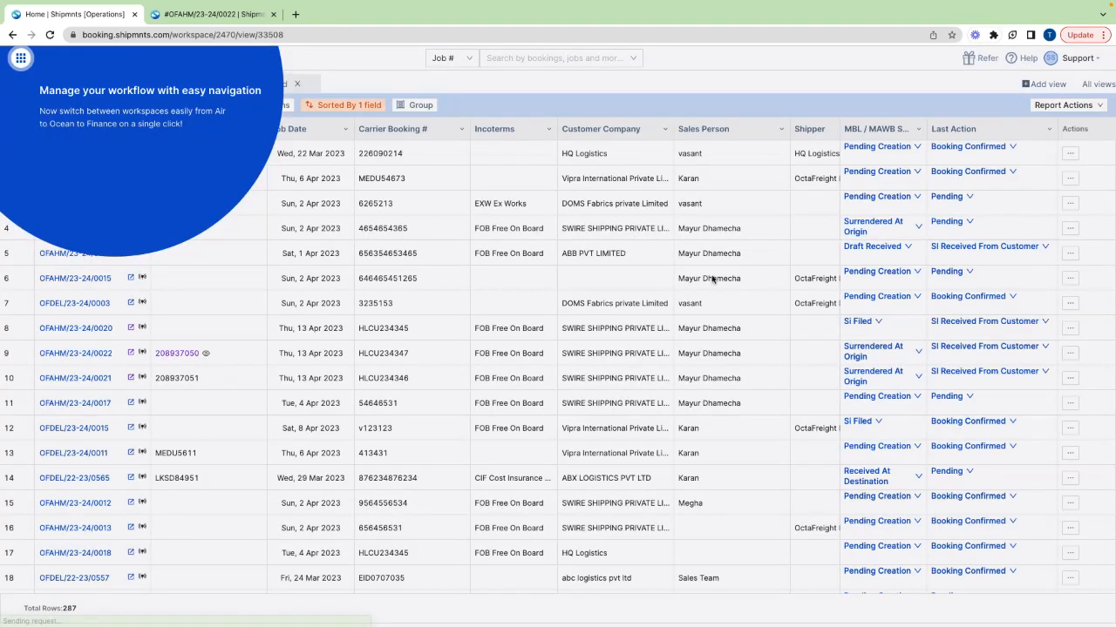
click(751, 171)
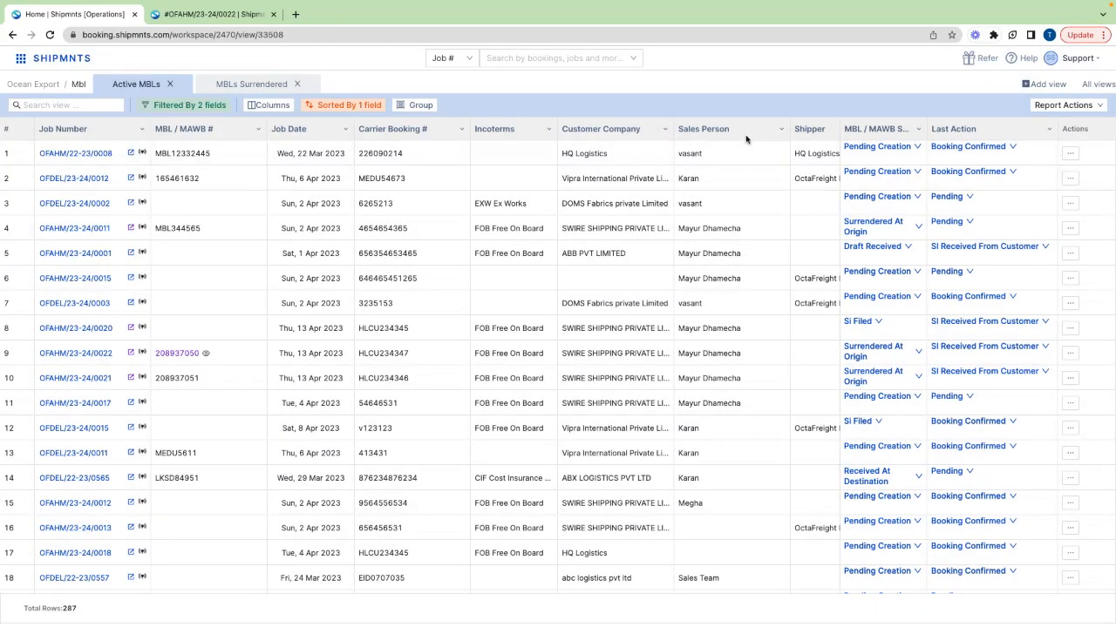
Review the Active MBLs columns from Shipper and Carrier through SI Cutoff Date and Forwarding Invoice Status.
scroll(724, 203, right, 5)
scroll(724, 203, right, 8)
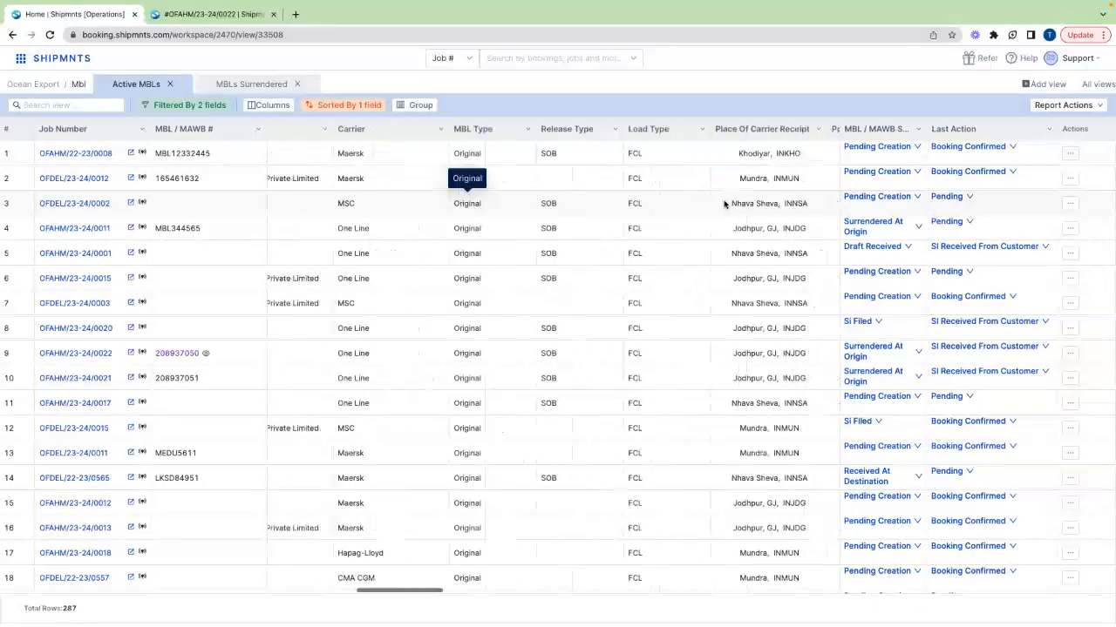
scroll(724, 203, right, 12)
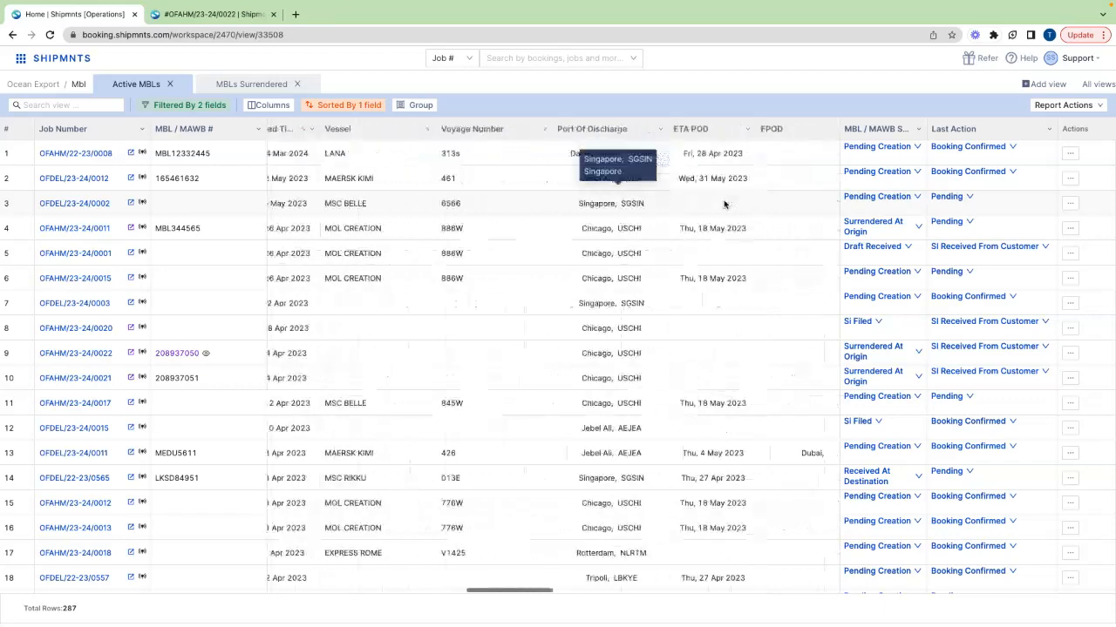
scroll(723, 204, right, 10)
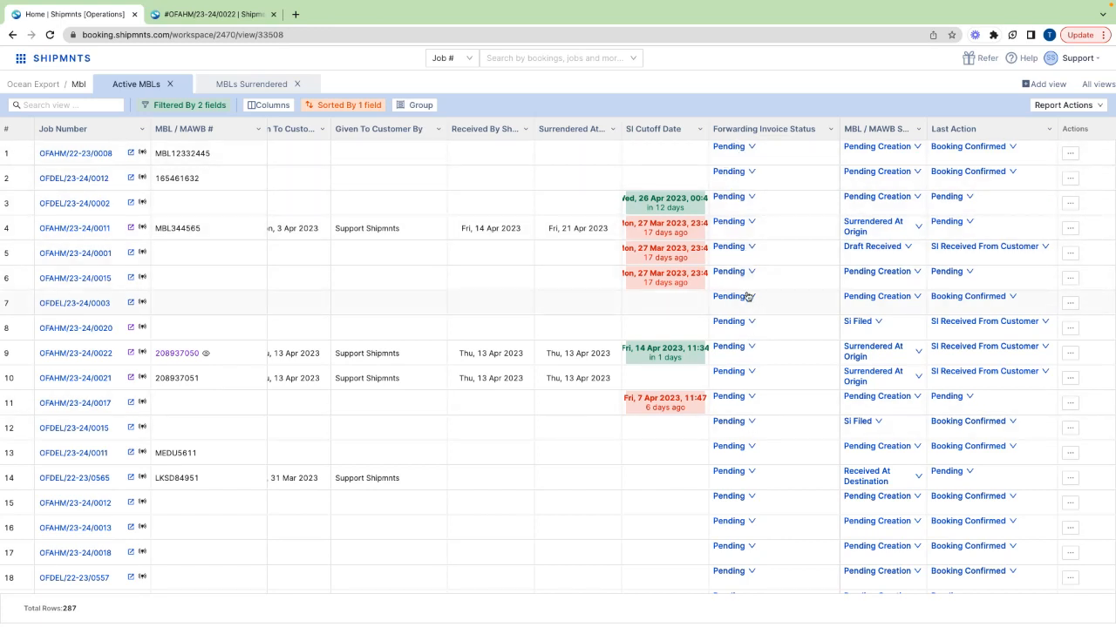
scroll(606, 427, left, 3)
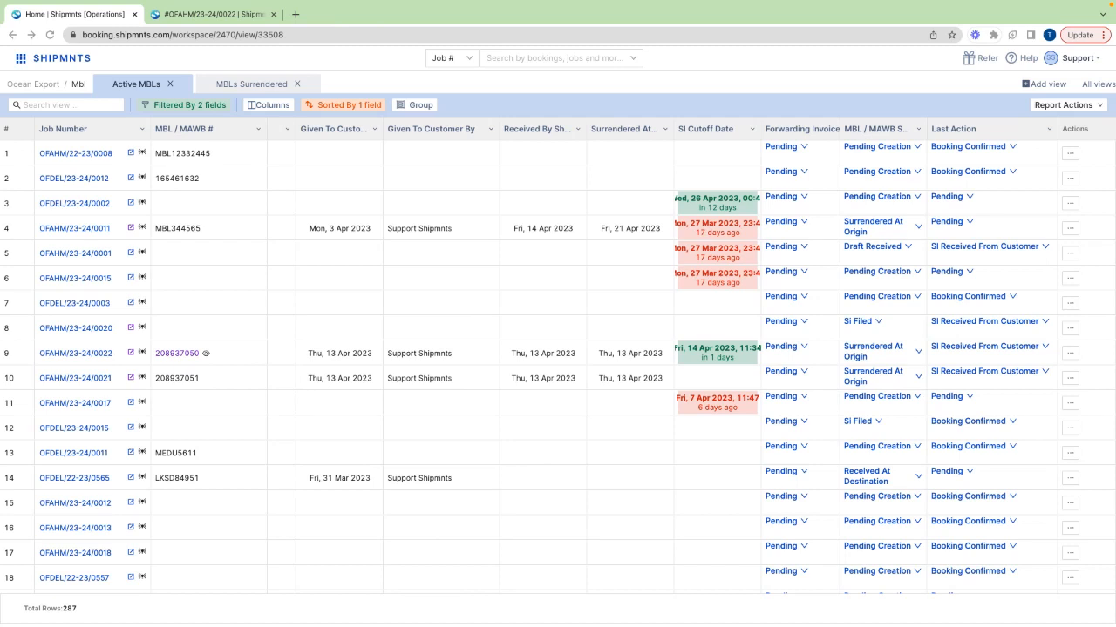
Open the column setup of the Active MBLs view, search its fields for "BL", and close it without saving.
click(268, 106)
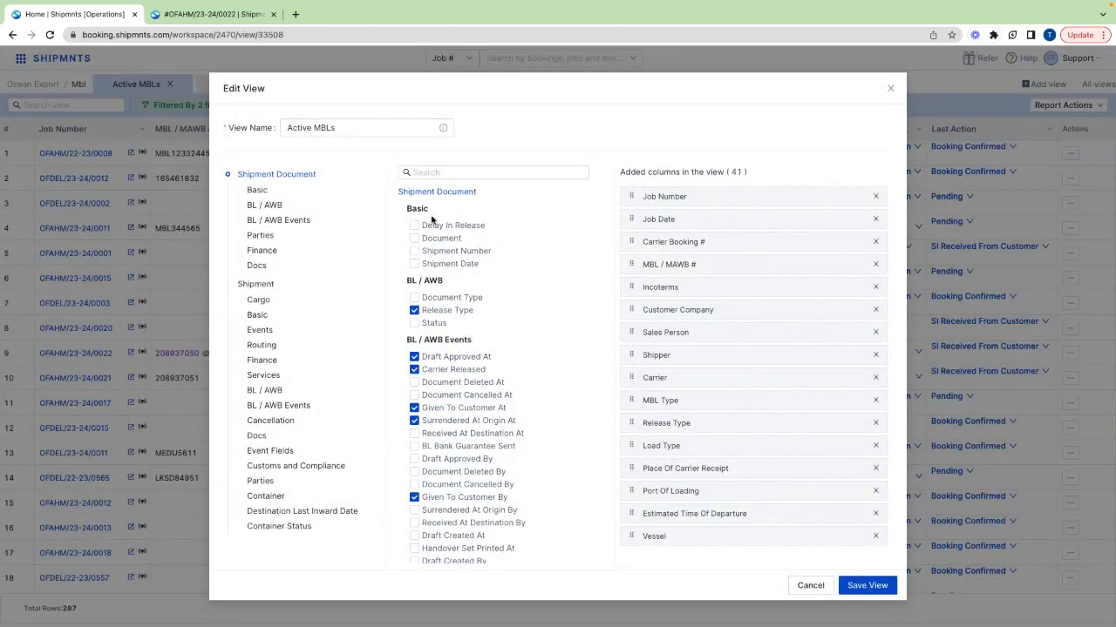
click(426, 173)
text(BL)
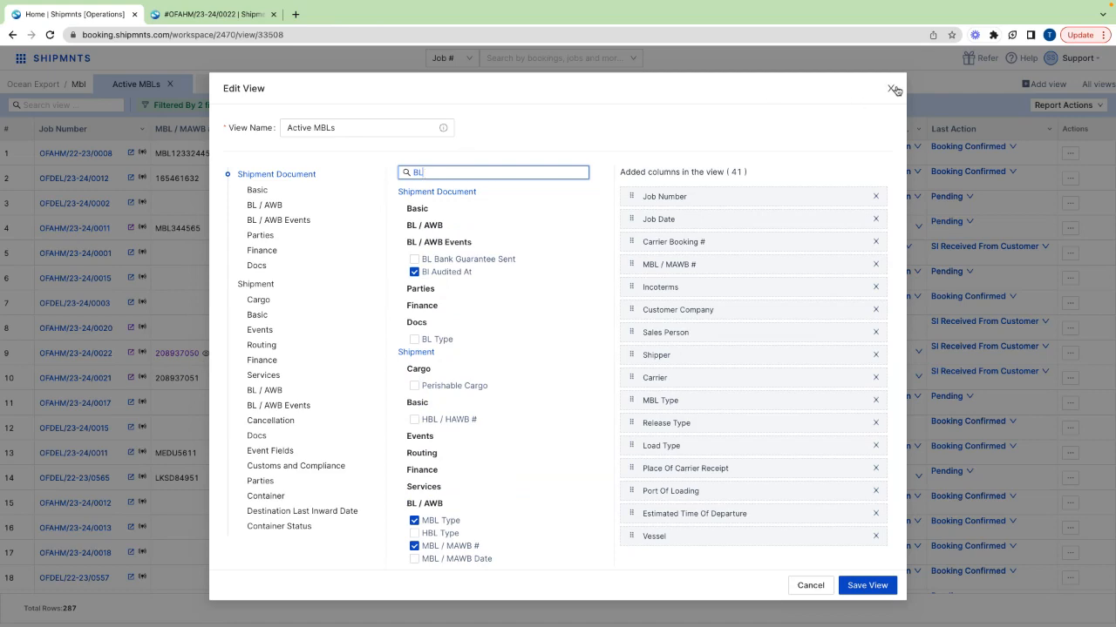
click(889, 88)
Check the MBL Type column's options, open its filter settings, and close them without applying a filter.
scroll(538, 294, left, 10)
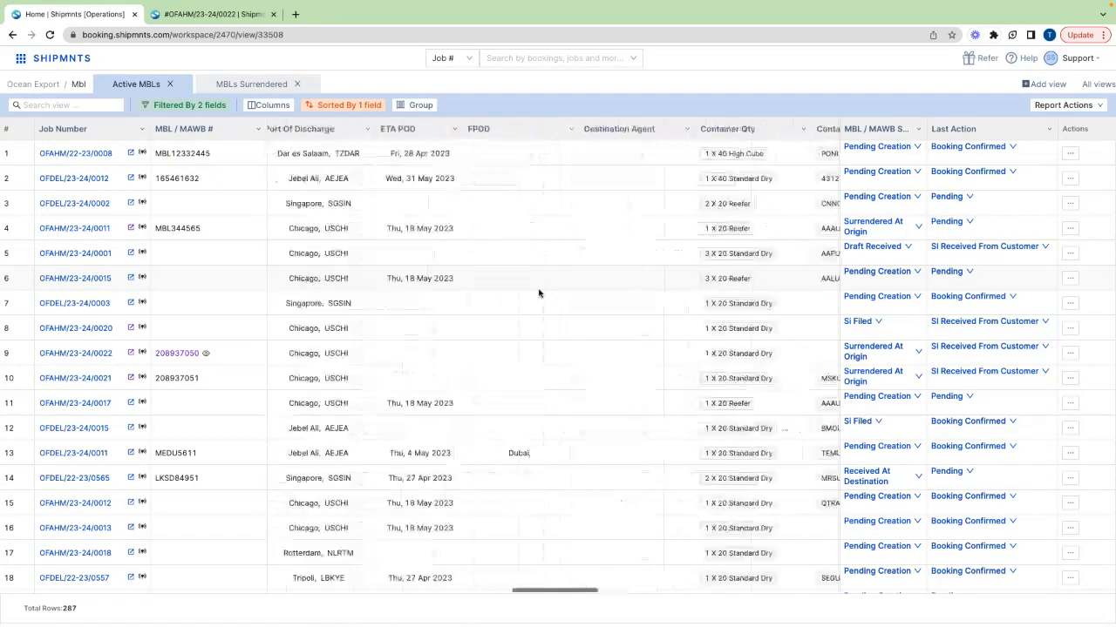
scroll(538, 294, left, 10)
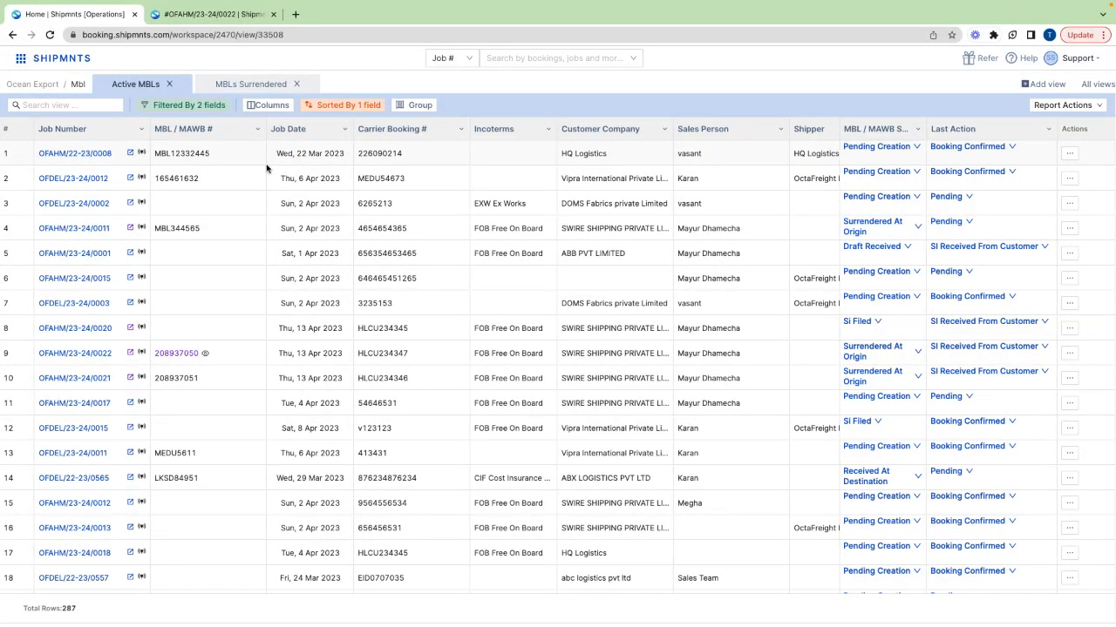
scroll(398, 201, right, 2)
scroll(398, 200, right, 2)
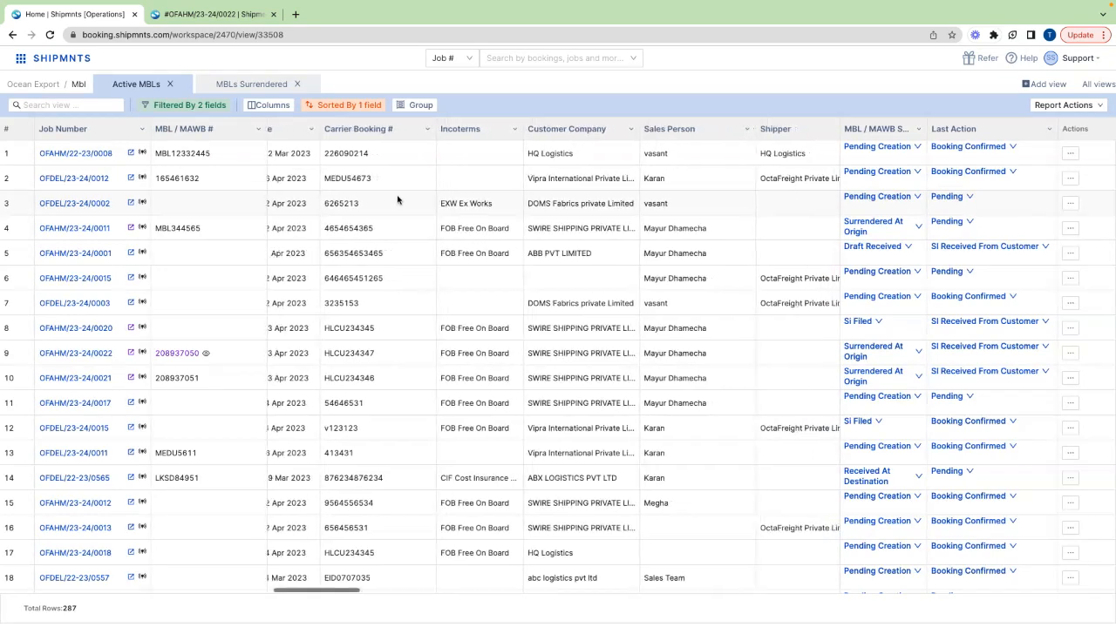
scroll(398, 200, right, 5)
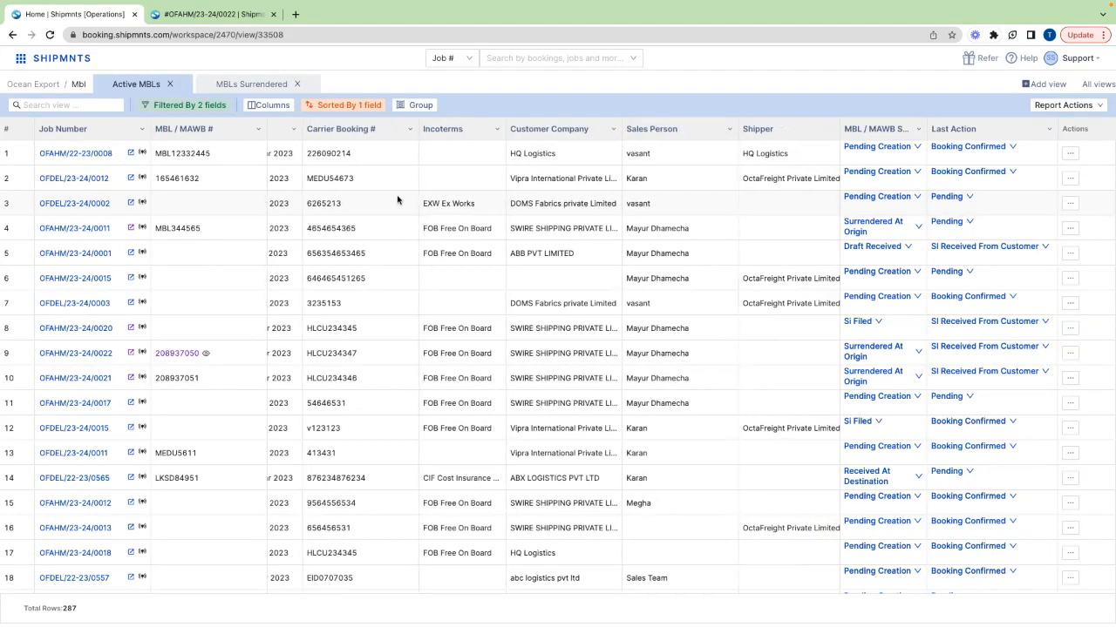
scroll(397, 201, right, 20)
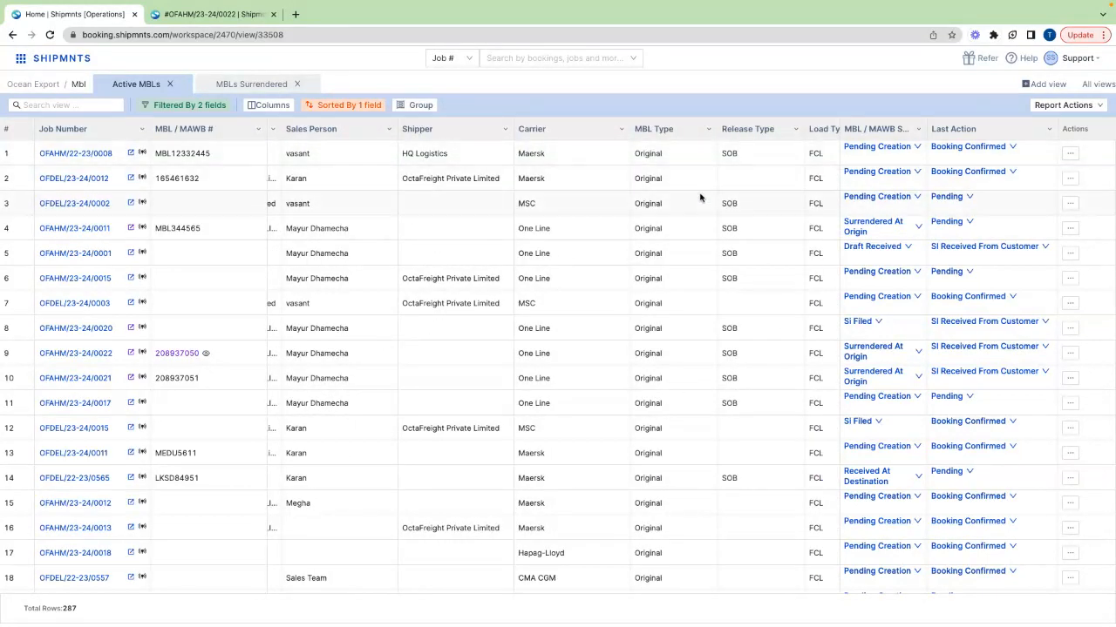
click(707, 132)
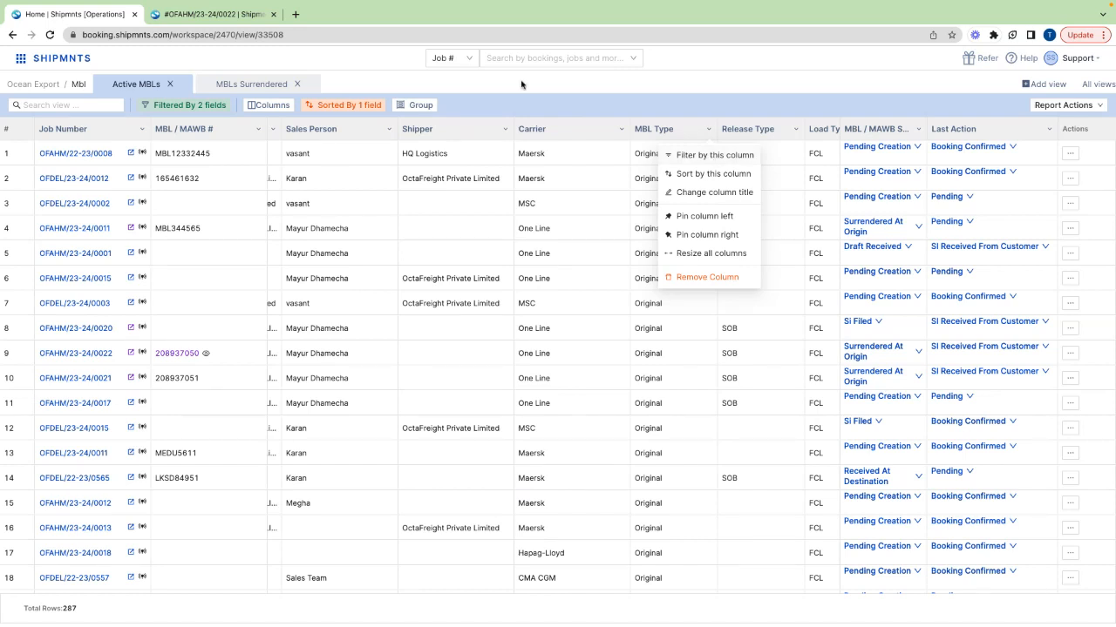
click(696, 157)
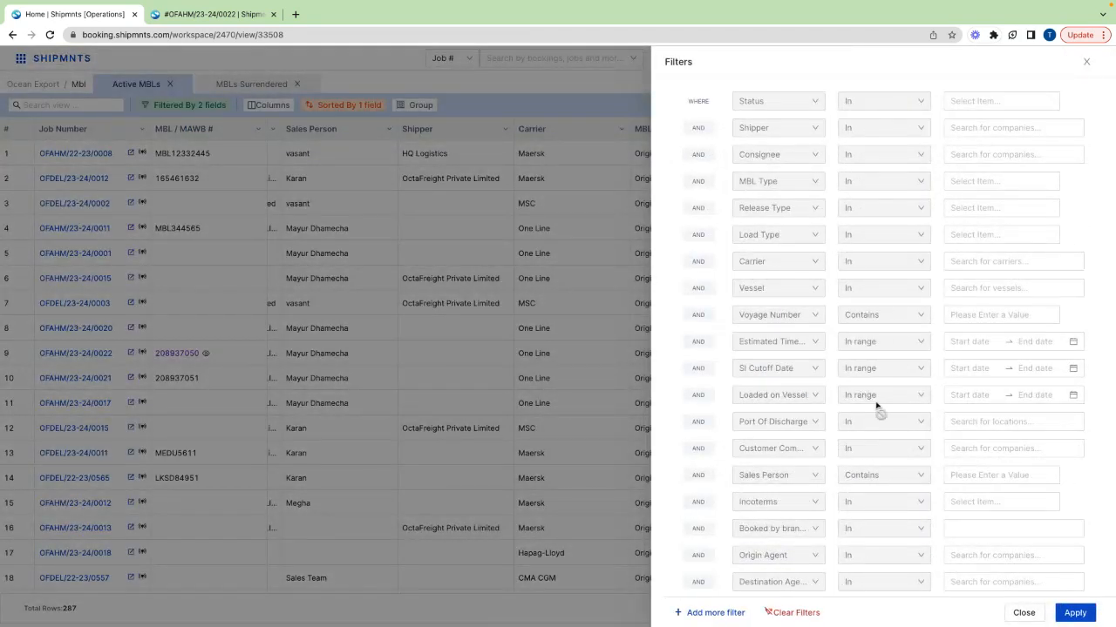
click(1022, 613)
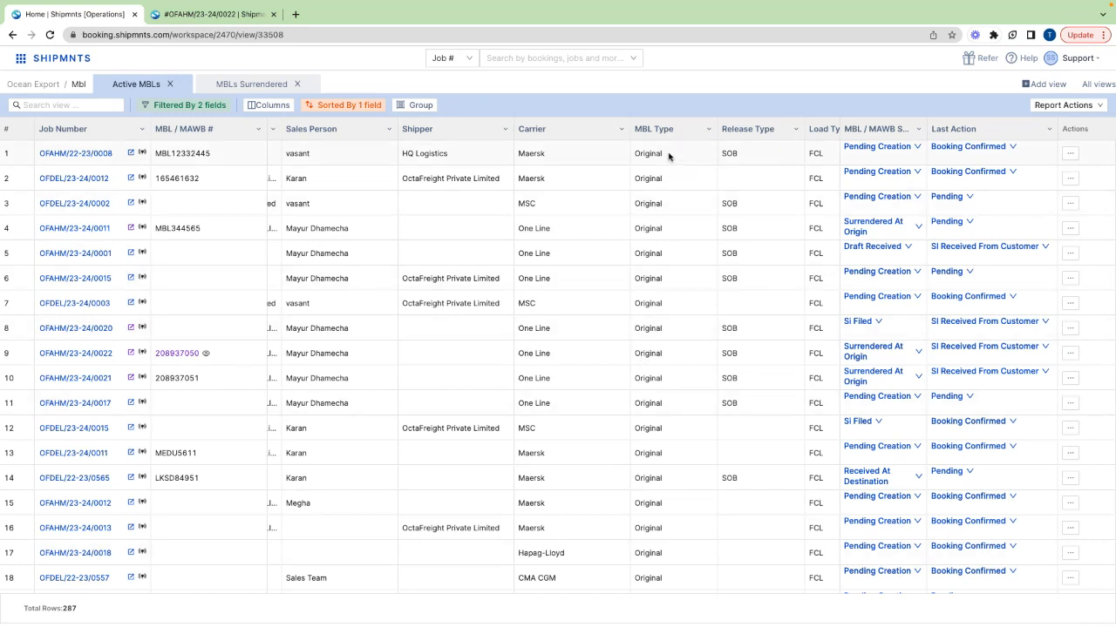
Examine the Active MBLs columns for release type, load type, carrier receipt place, loading port, estimated departure, vessel and voyage number.
scroll(637, 276, right, 5)
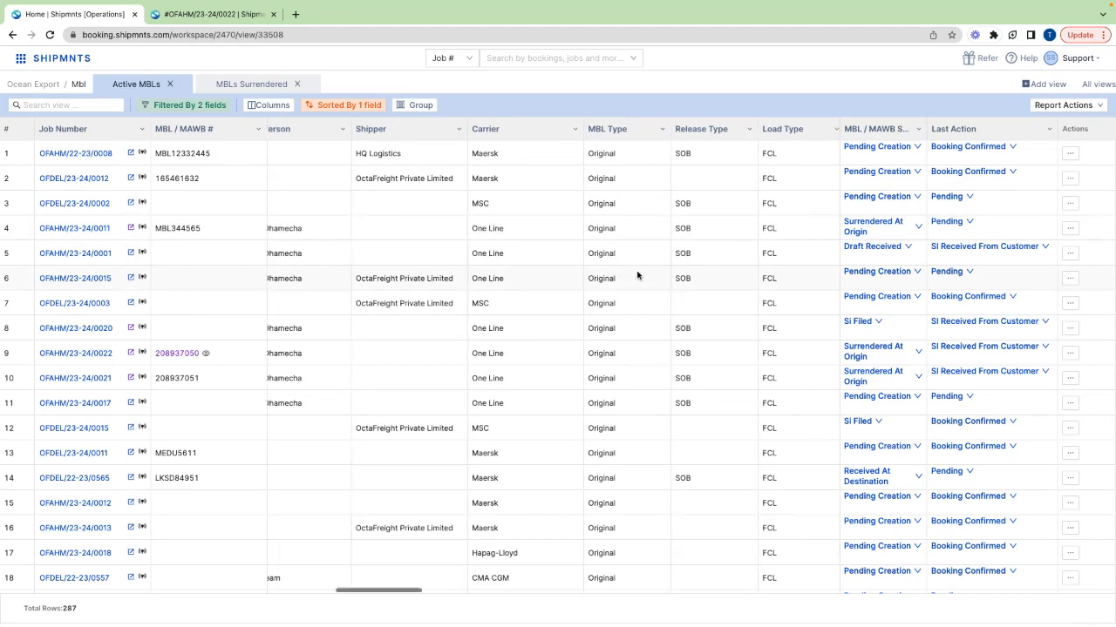
scroll(637, 276, right, 6)
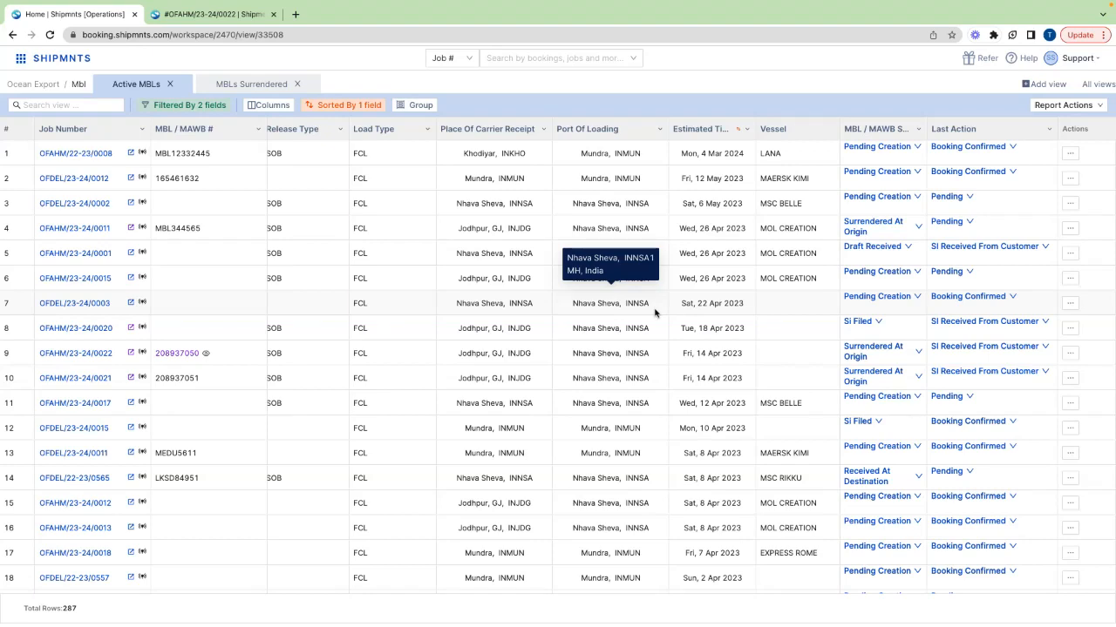
scroll(788, 322, right, 4)
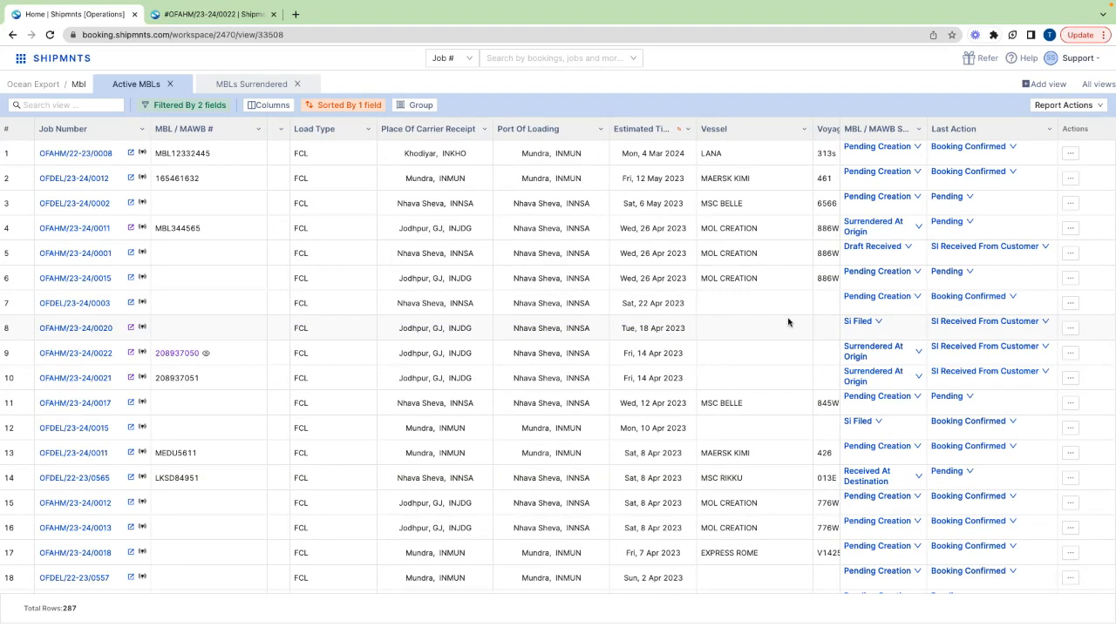
scroll(788, 322, right, 3)
scroll(788, 321, right, 5)
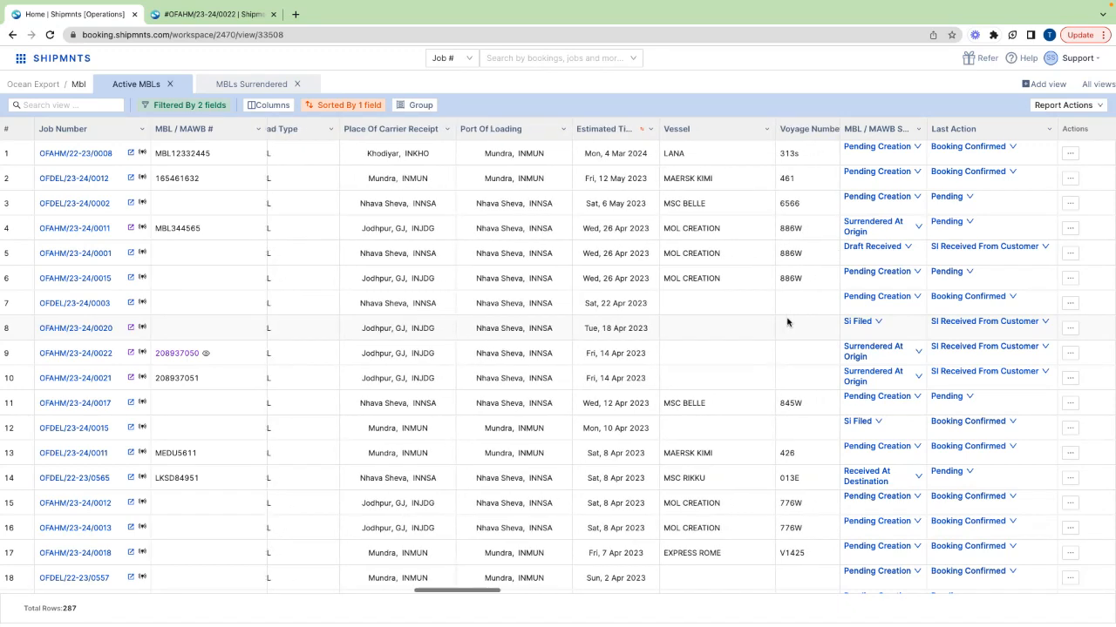
scroll(787, 322, right, 4)
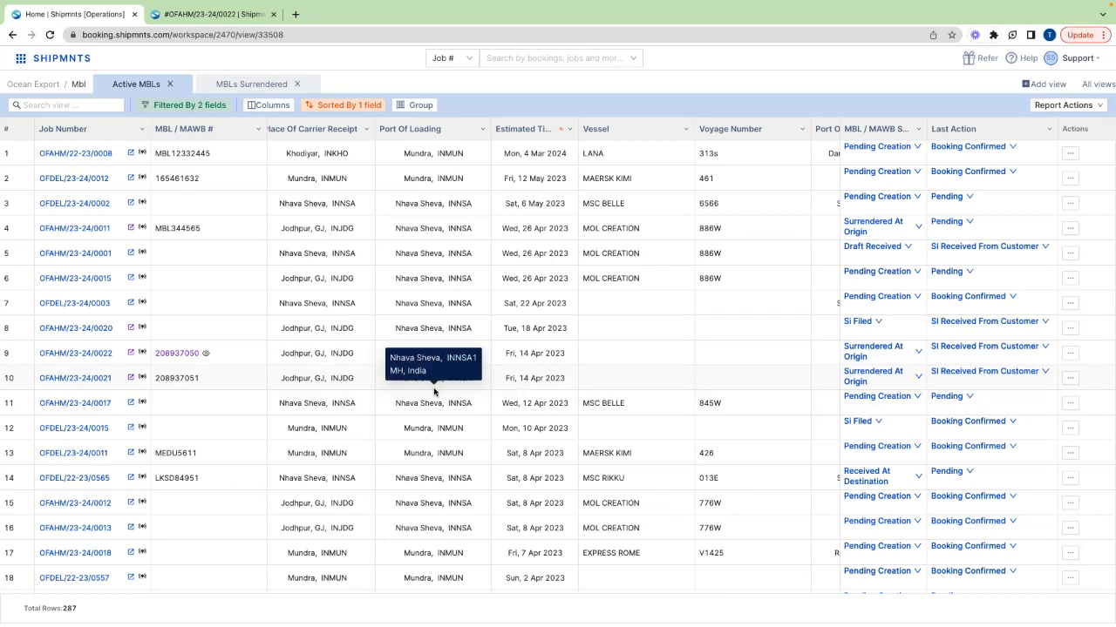
scroll(549, 248, right, 1)
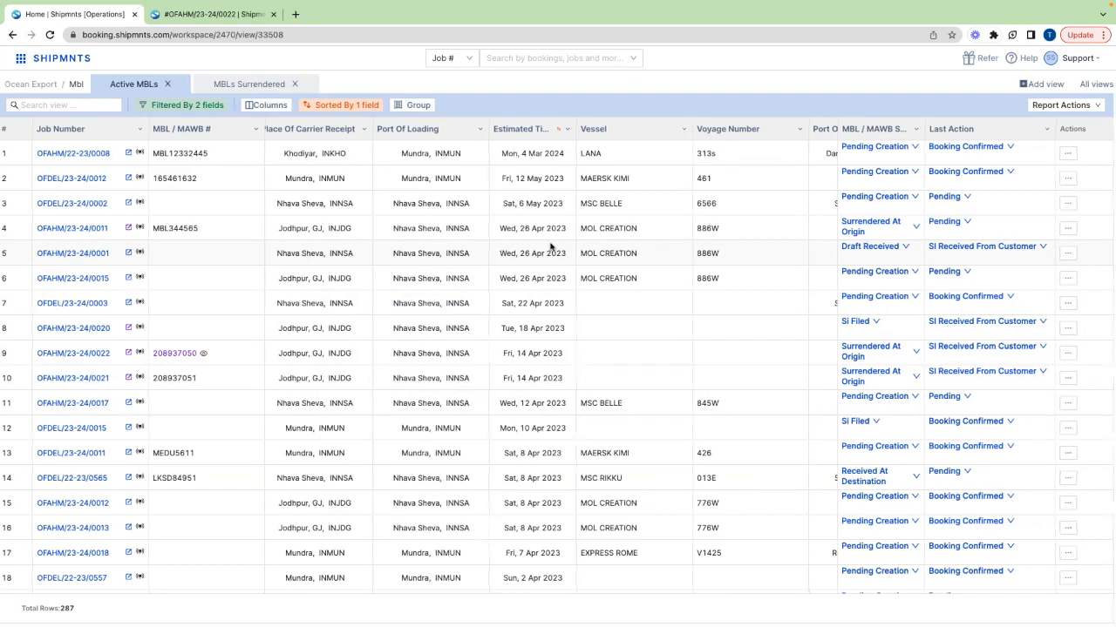
scroll(551, 247, left, 1)
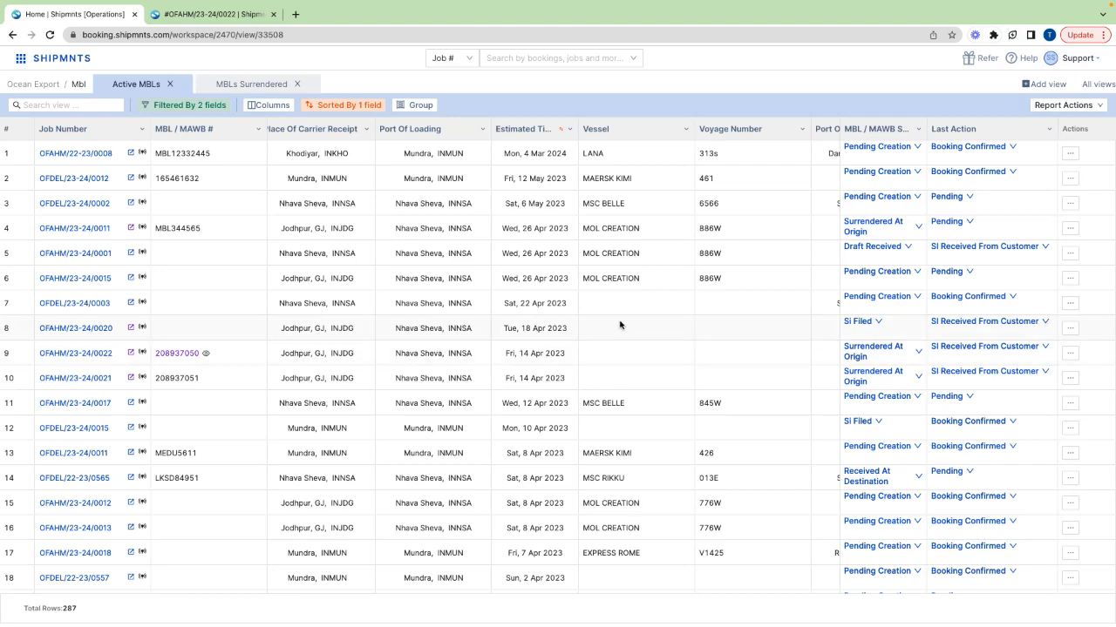
Review the columns from Port Of Discharge, ETA POD and FPOD through the container details to the SI and draft dates.
scroll(529, 328, right, 5)
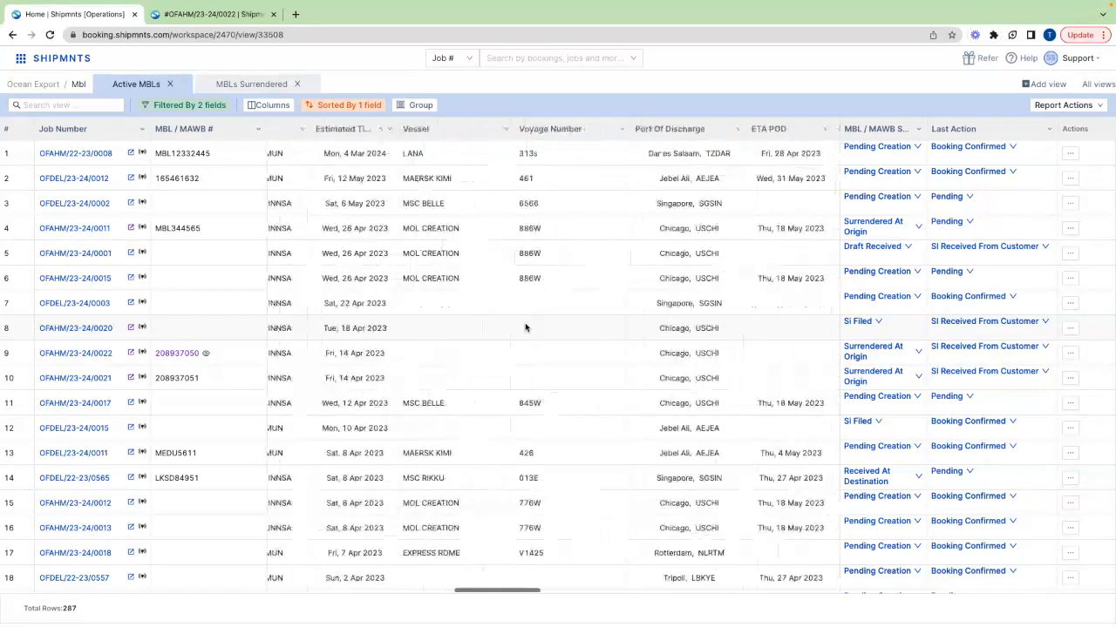
scroll(525, 328, left, 5)
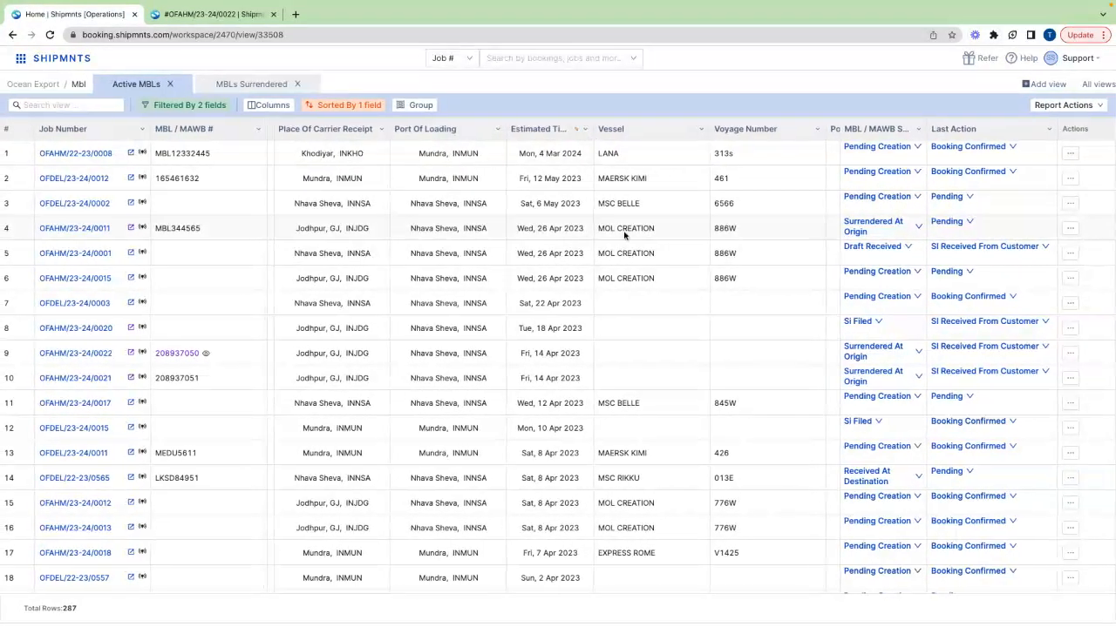
scroll(670, 330, right, 10)
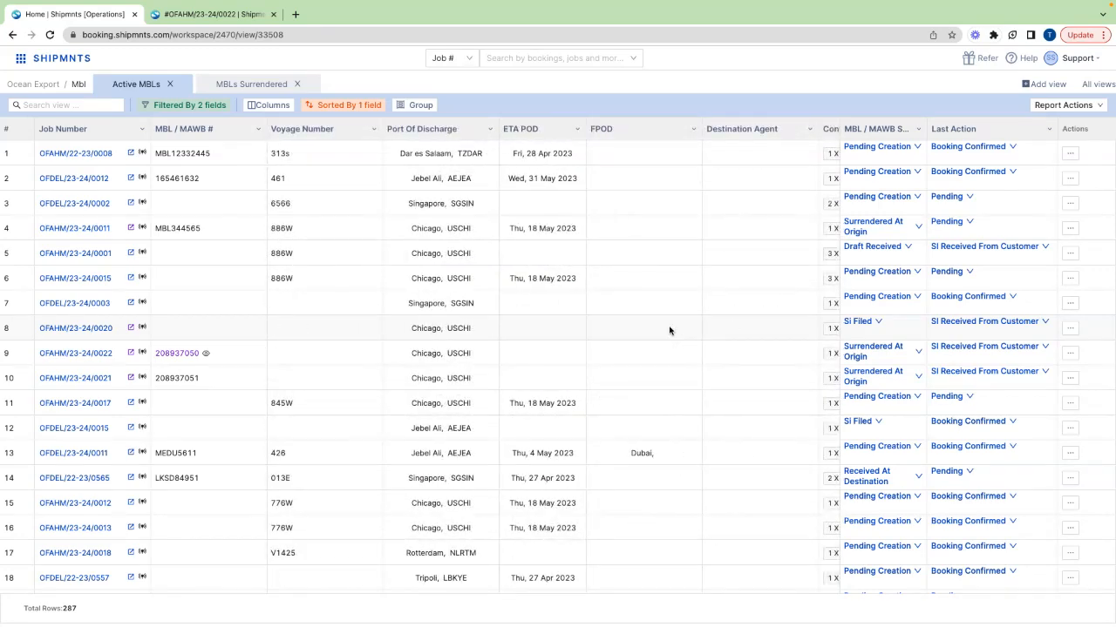
scroll(671, 326, right, 4)
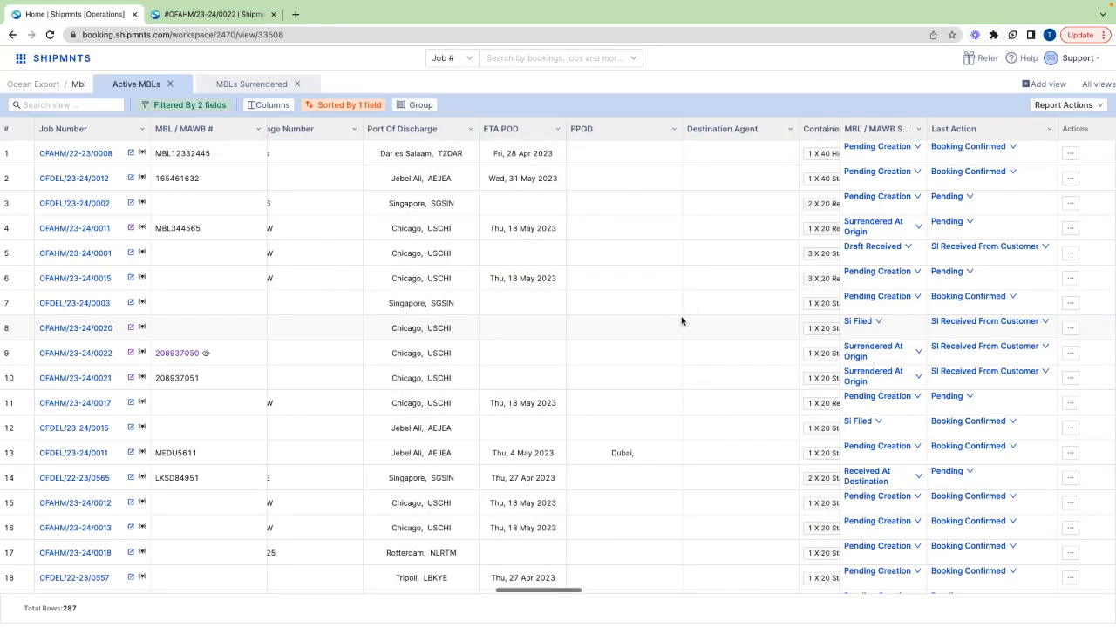
scroll(682, 320, right, 9)
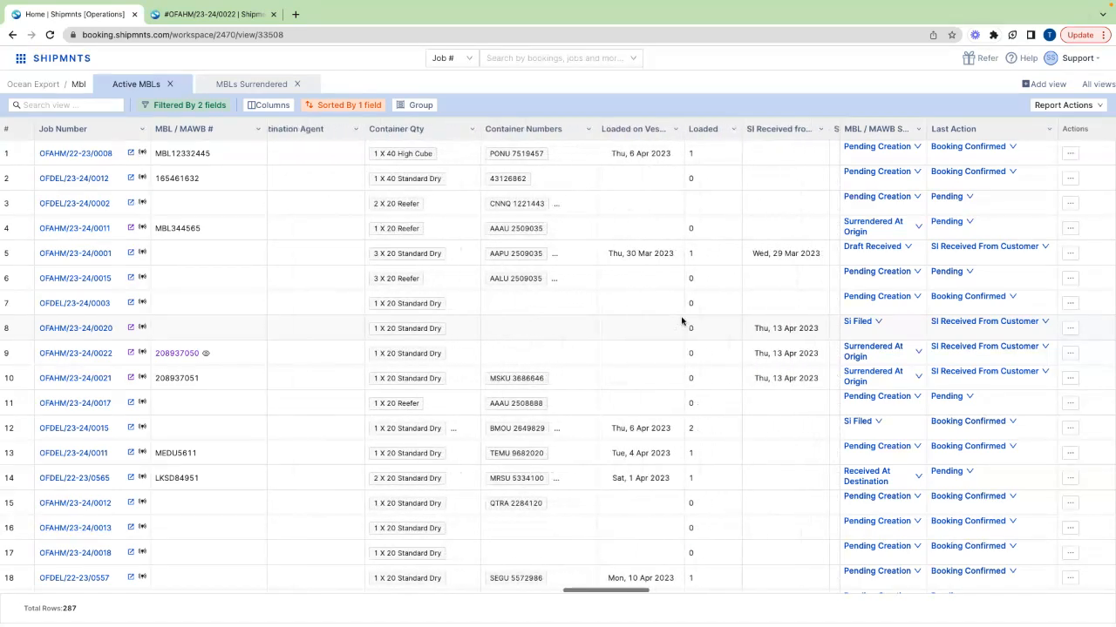
scroll(678, 323, right, 2)
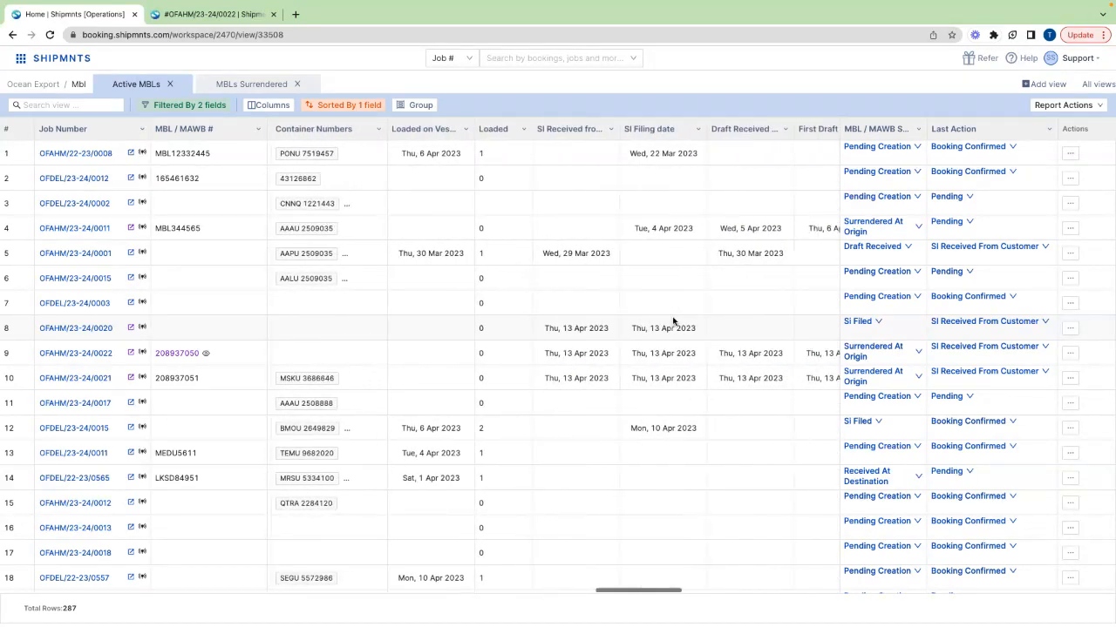
Open the Active MBLs column setup, cancel it without changes, and recheck the Container Qty, Container Numbers, Loaded and SI date columns.
click(266, 105)
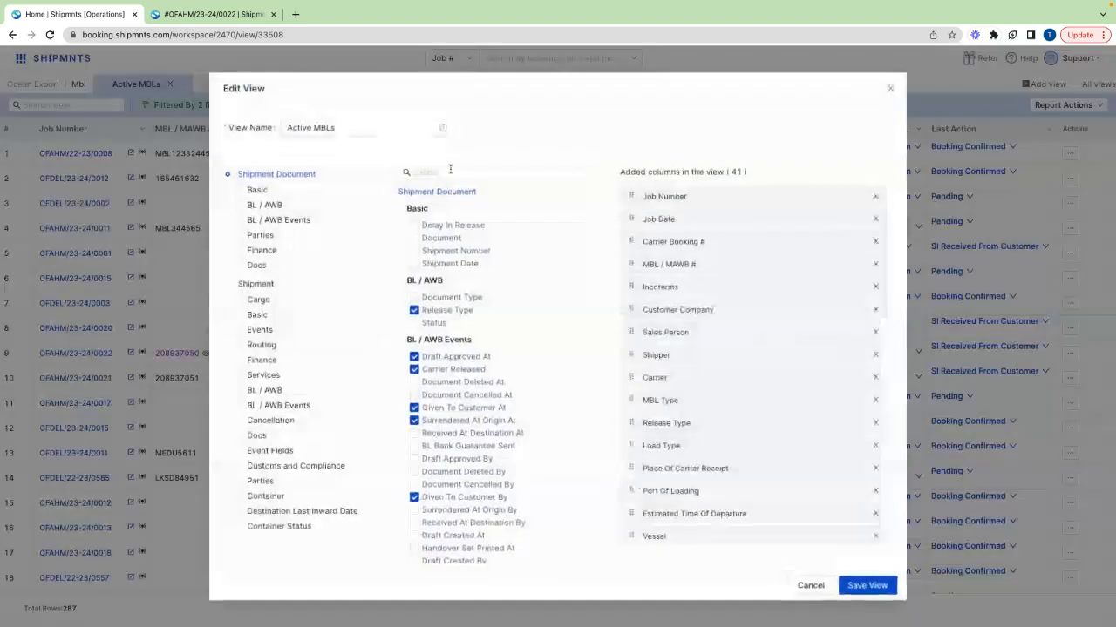
click(808, 587)
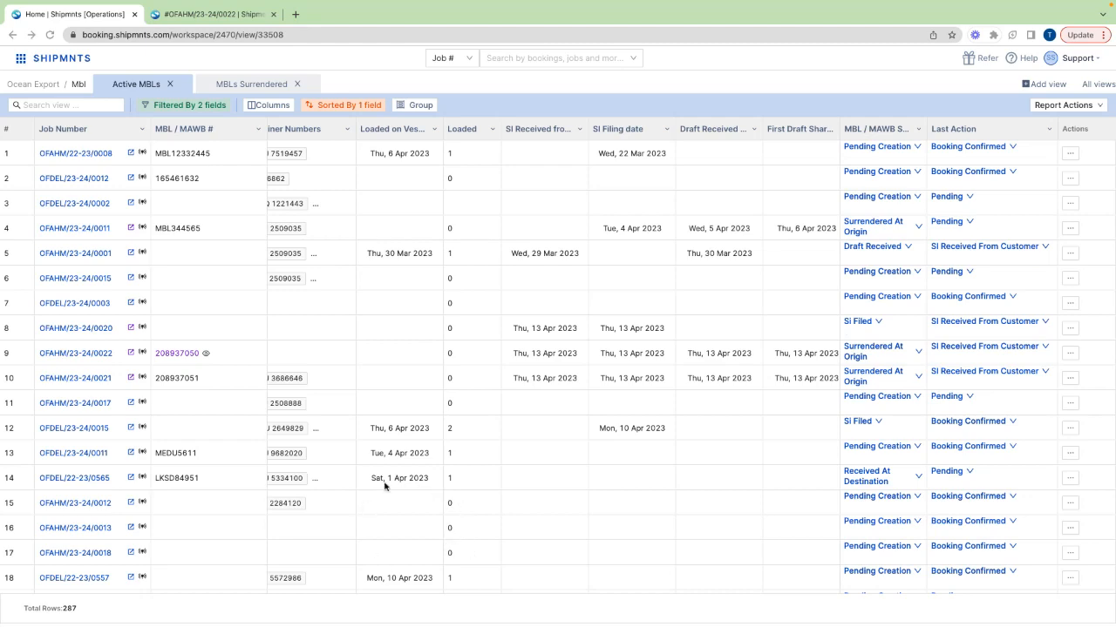
scroll(384, 486, left, 8)
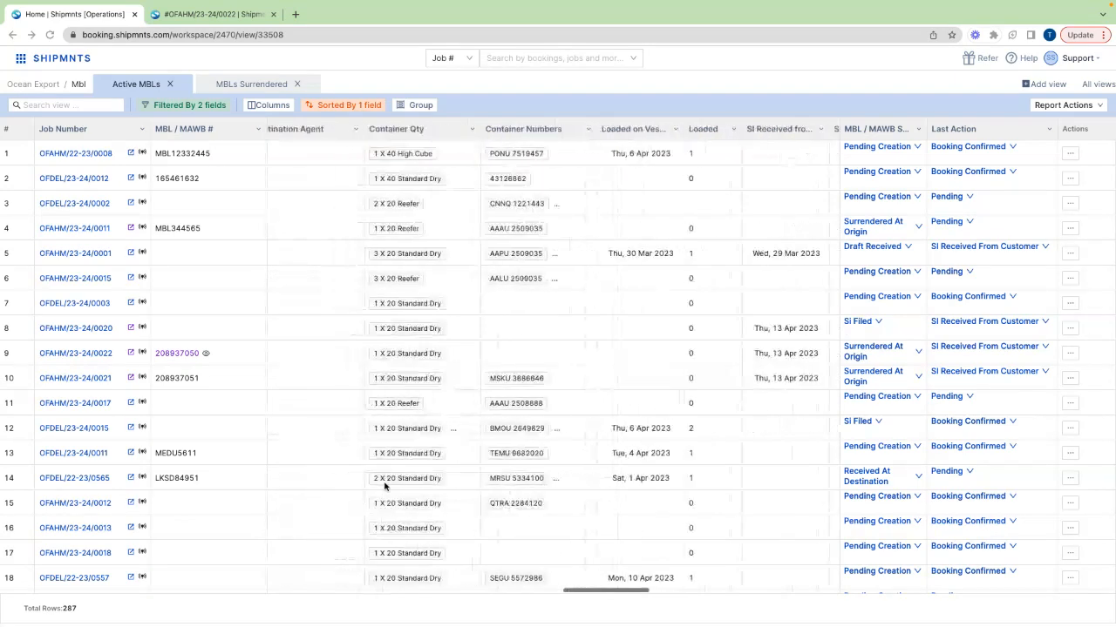
scroll(383, 486, left, 3)
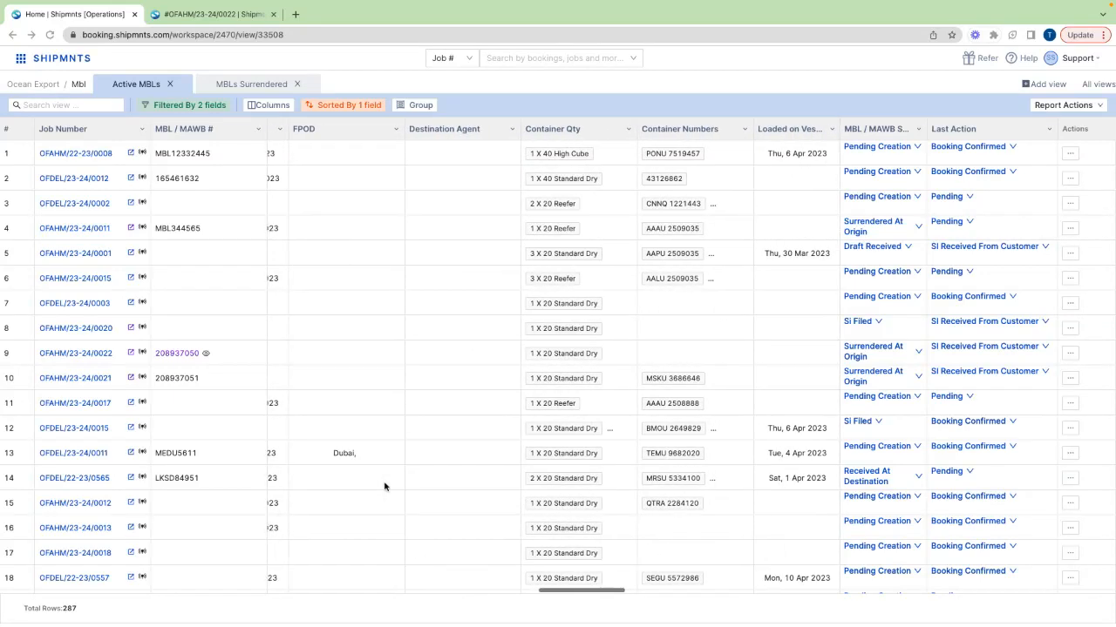
scroll(384, 487, right, 6)
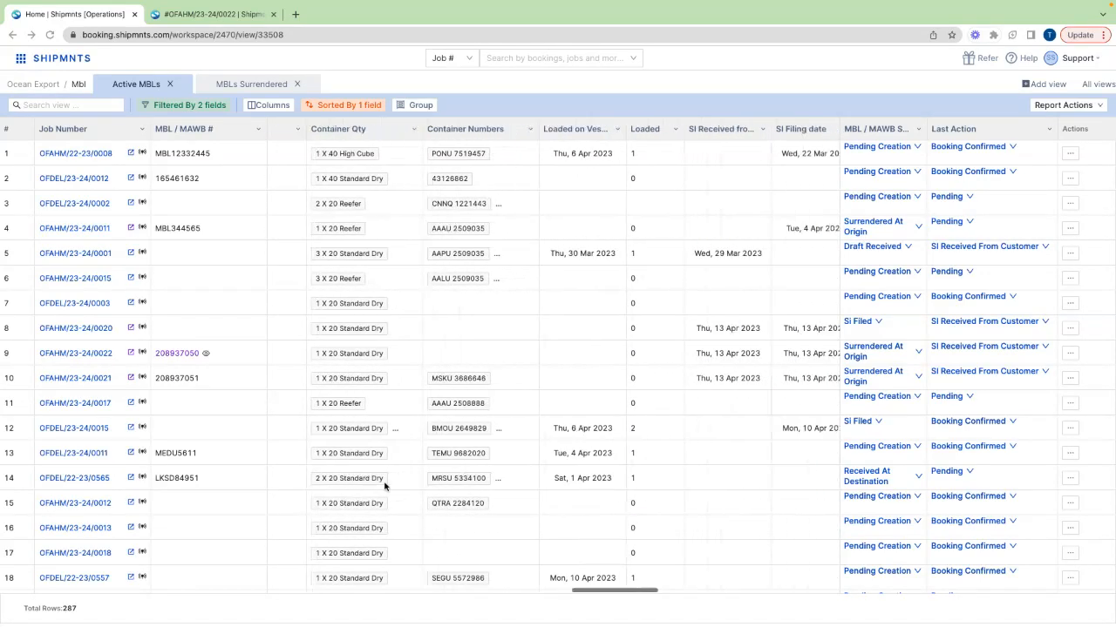
scroll(385, 487, right, 2)
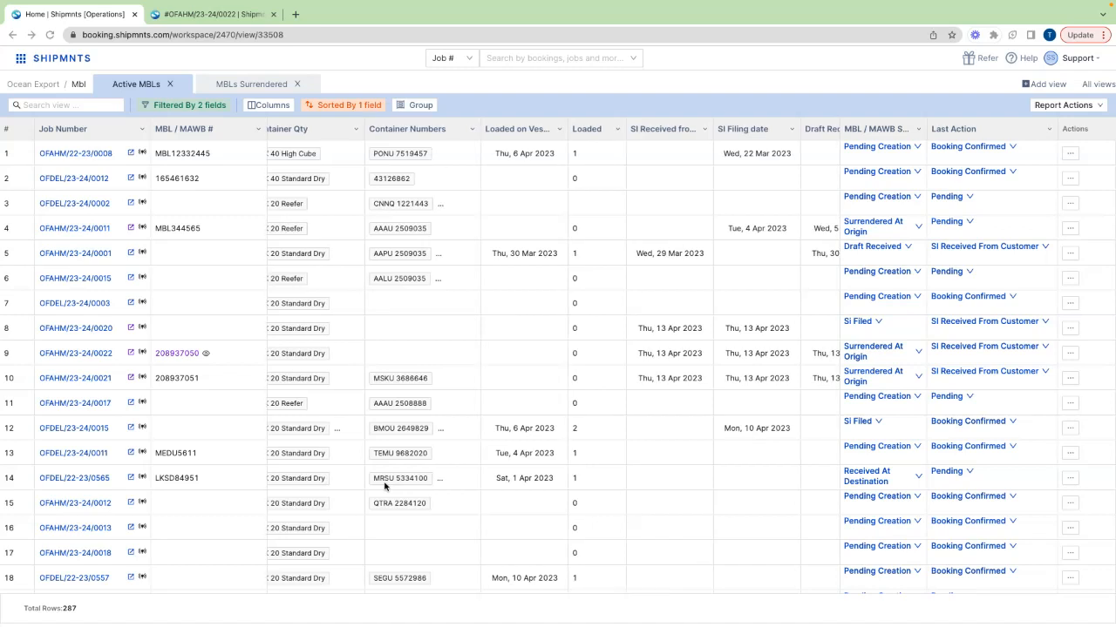